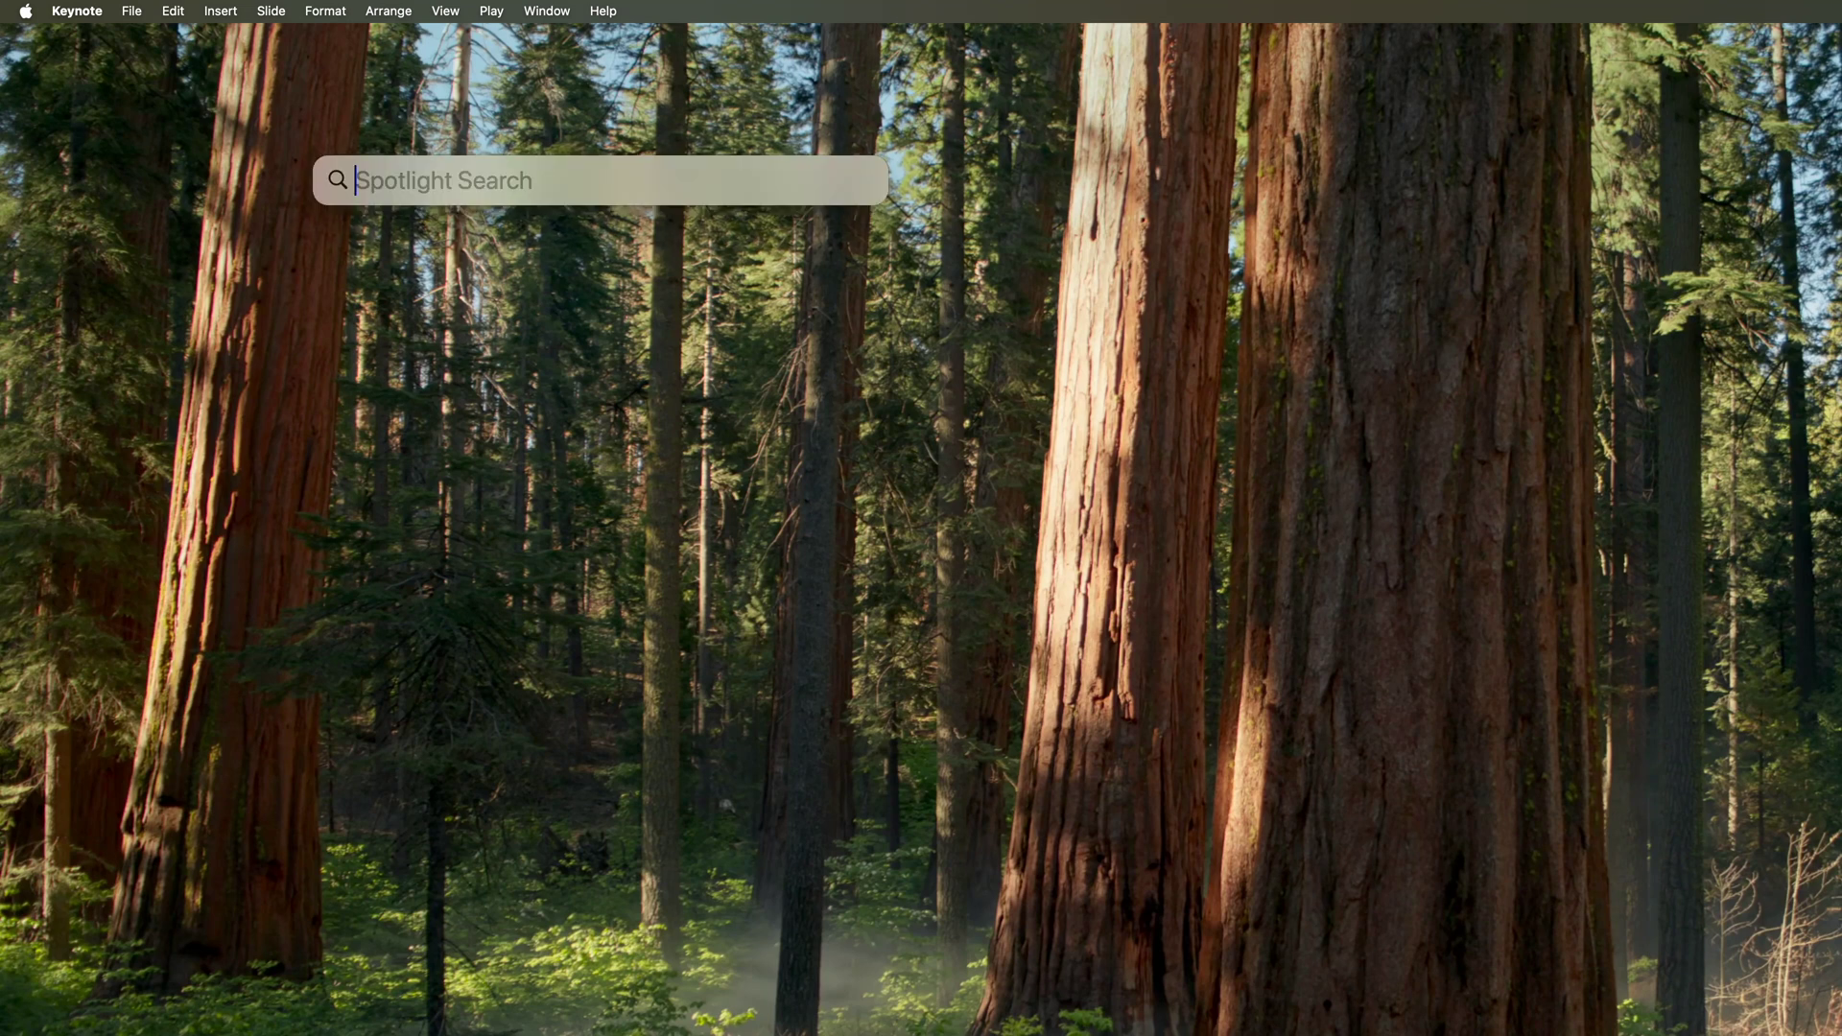
- Launch Keynote from Spotlight and create a new presentation with the Basic Black theme
text(keynote)
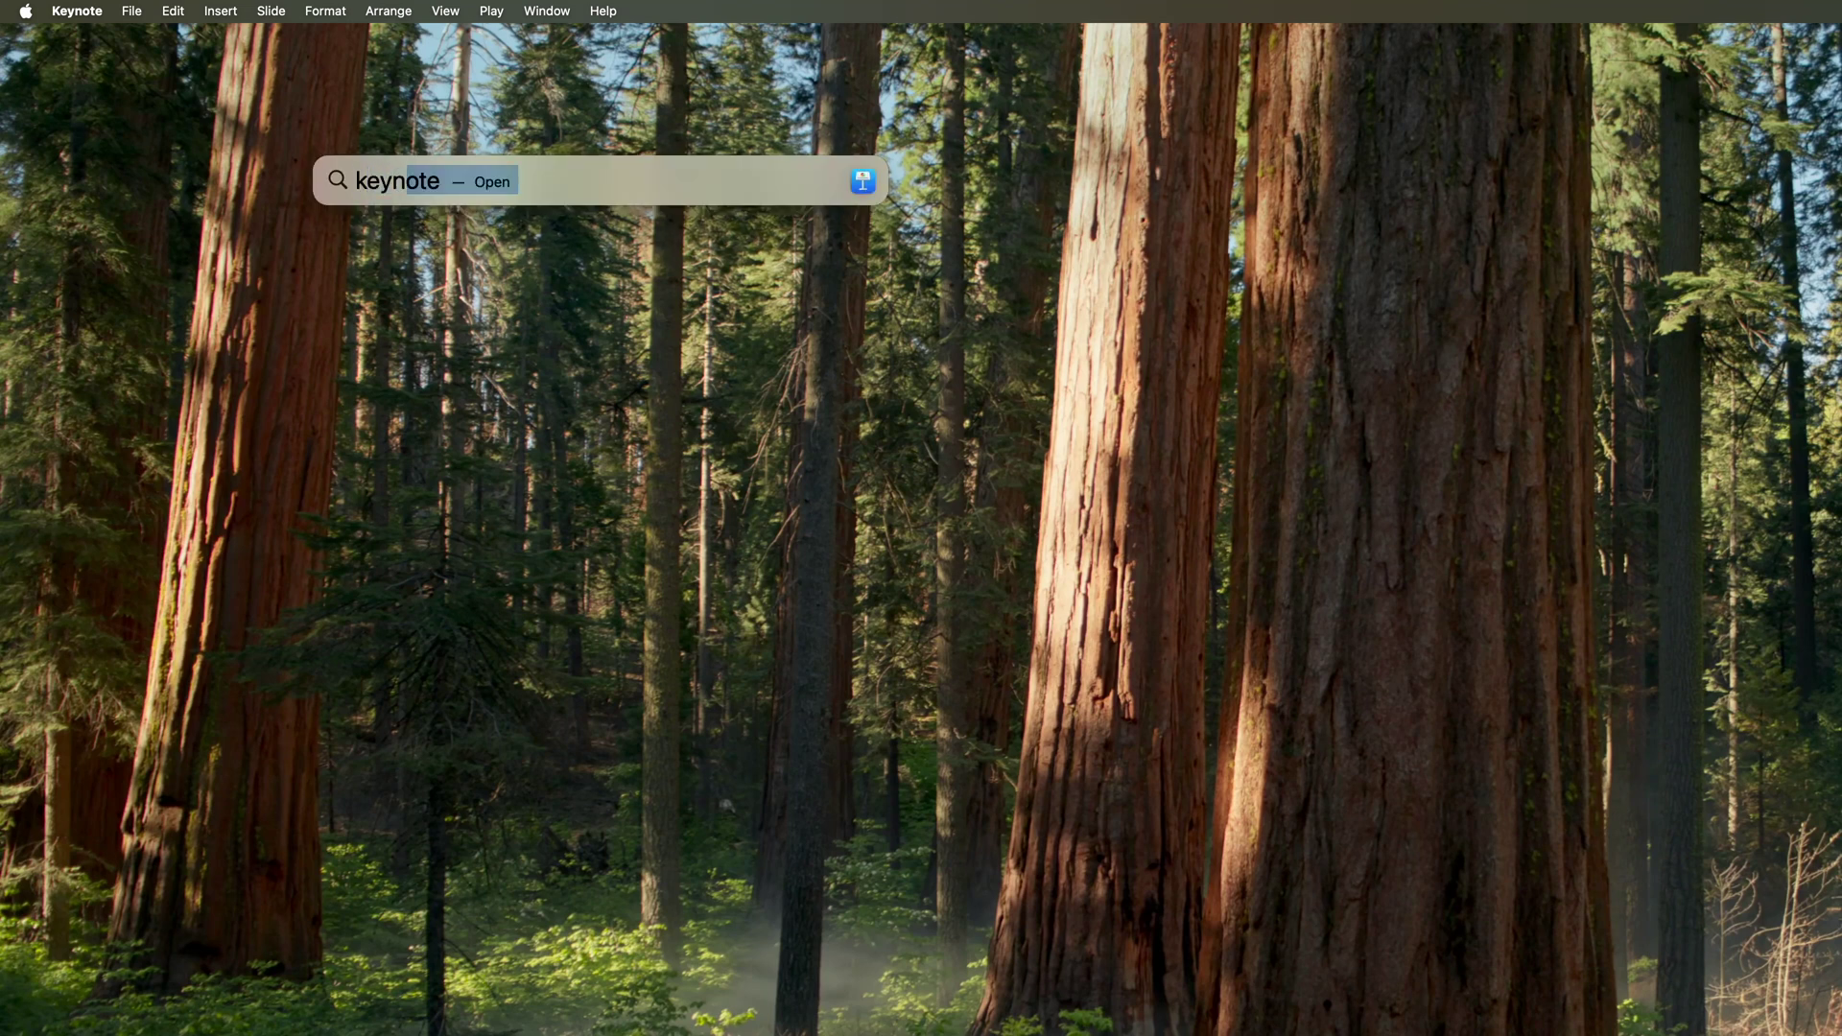
key(Return)
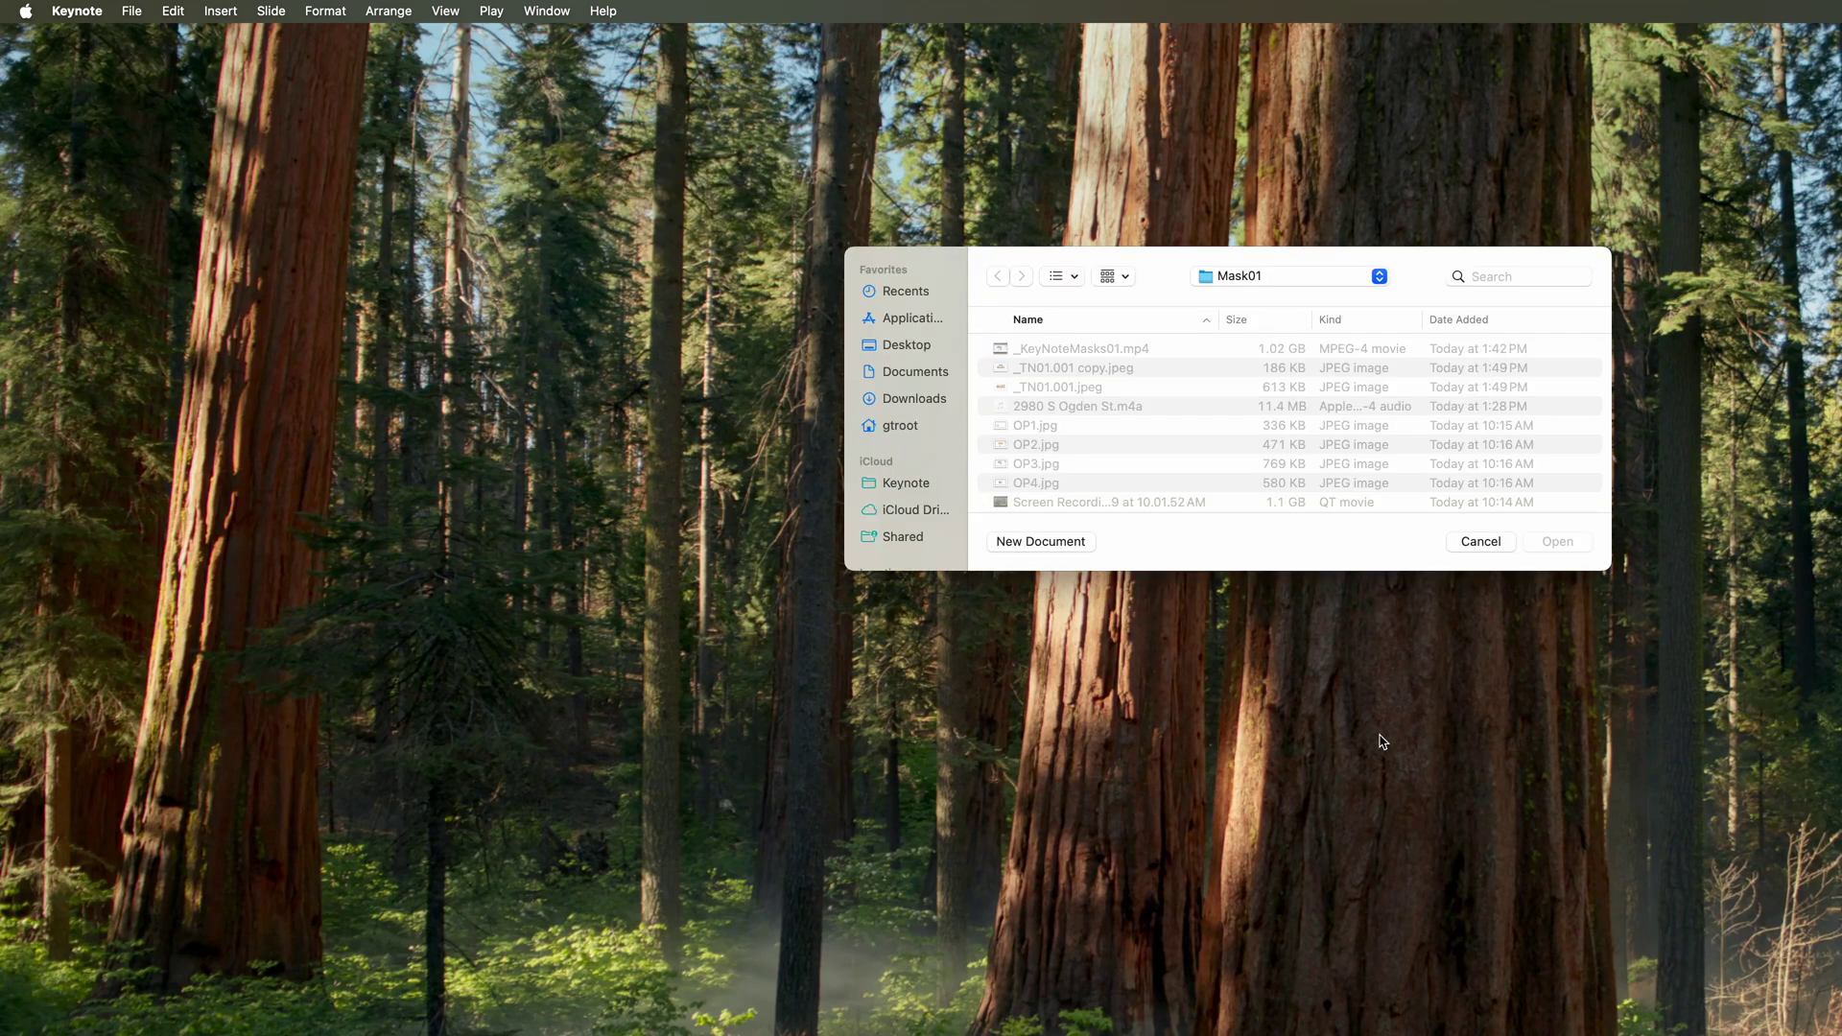
click(1040, 542)
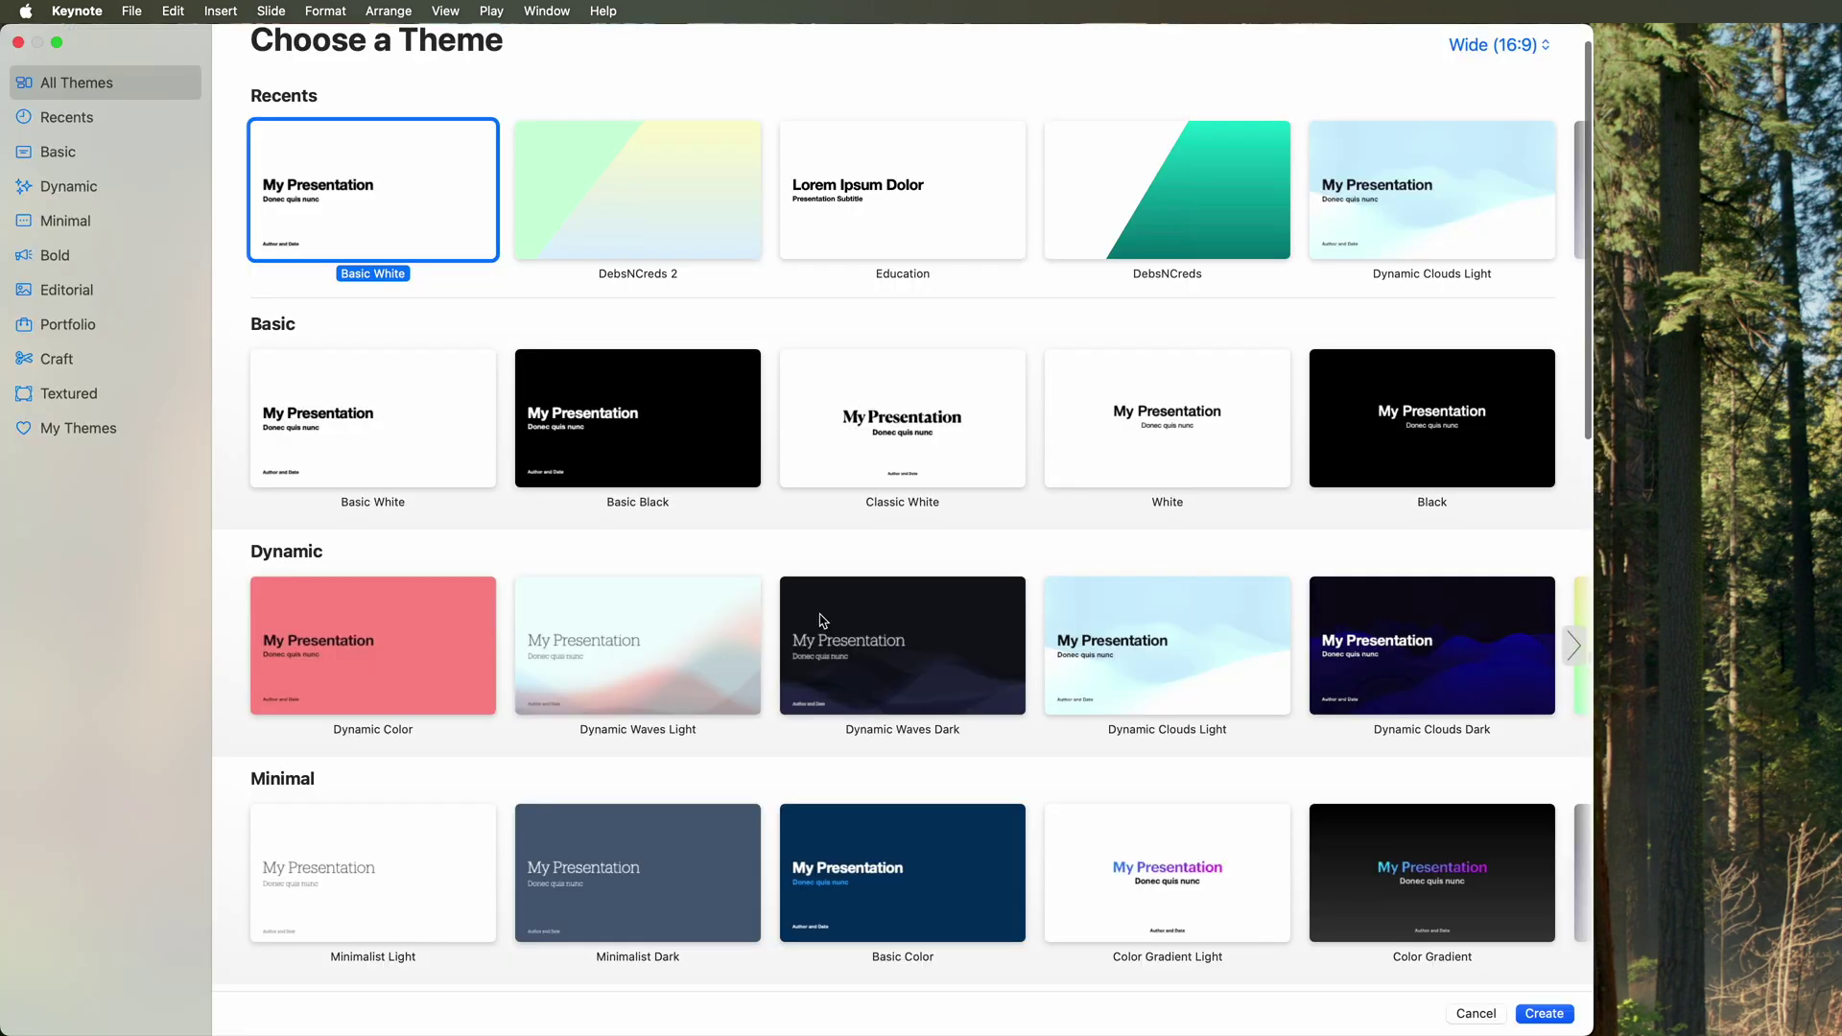
click(675, 469)
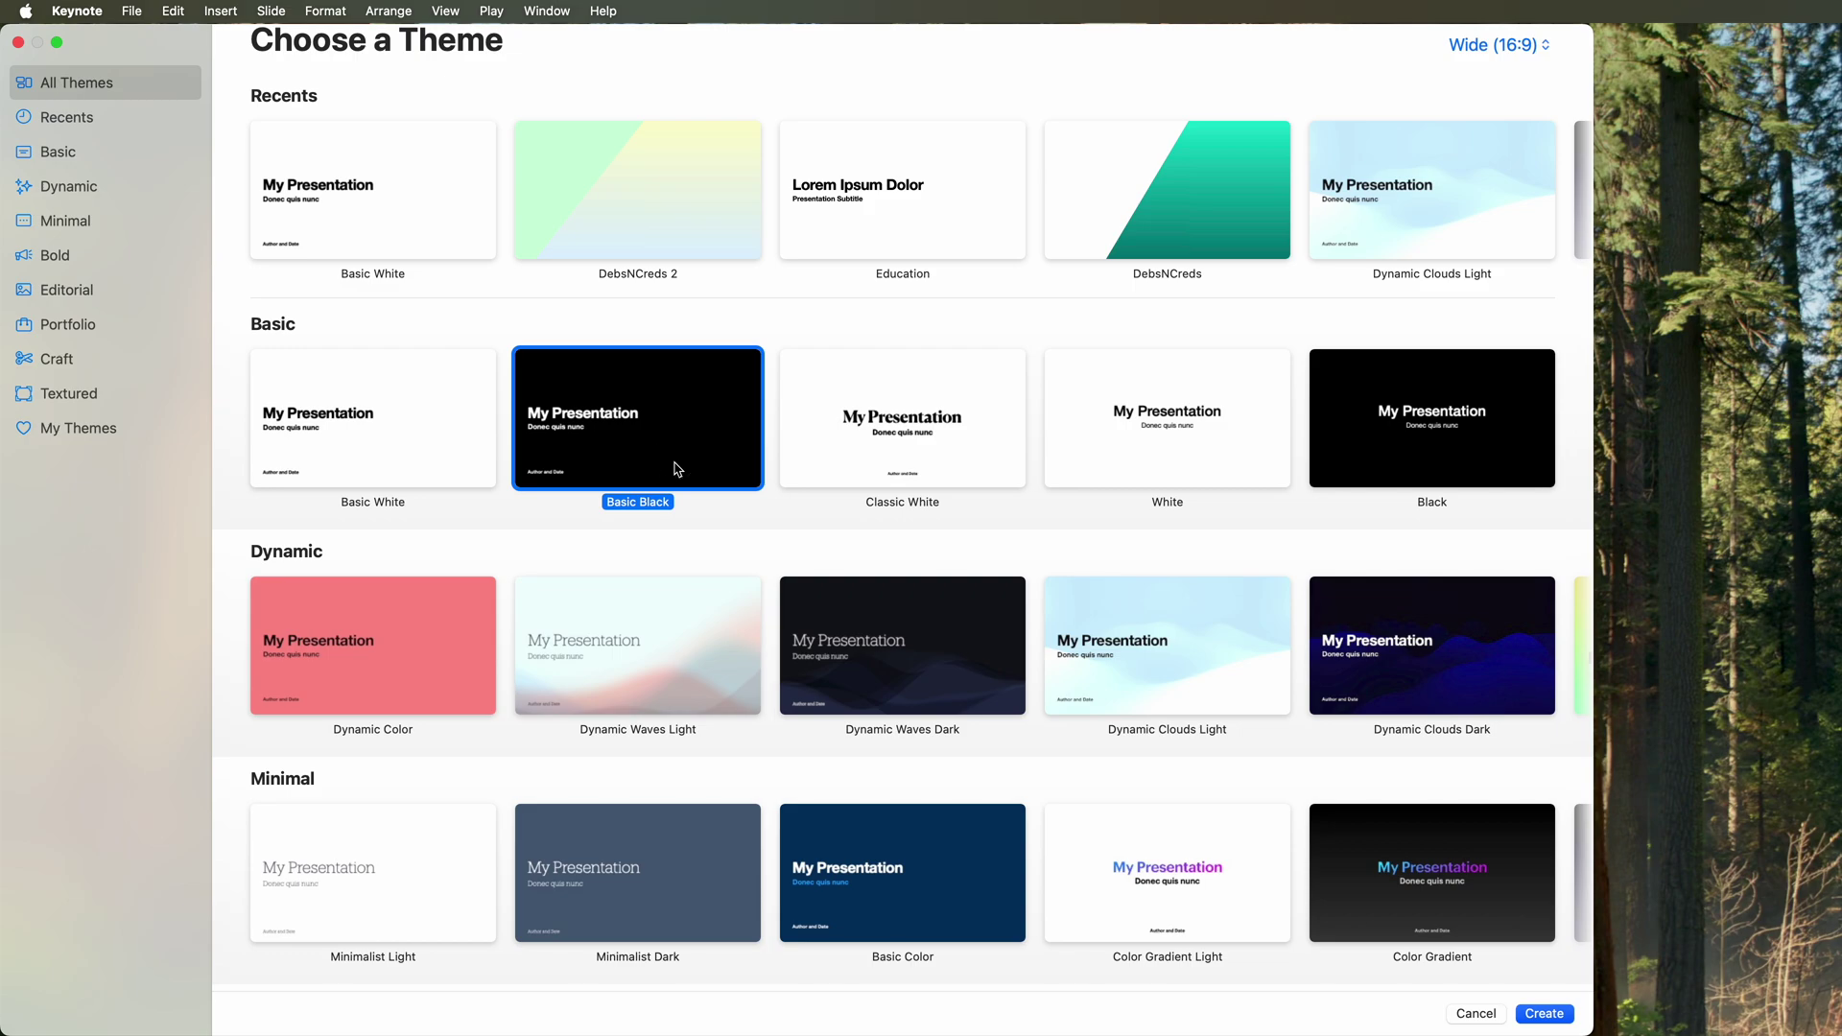
double_click(675, 472)
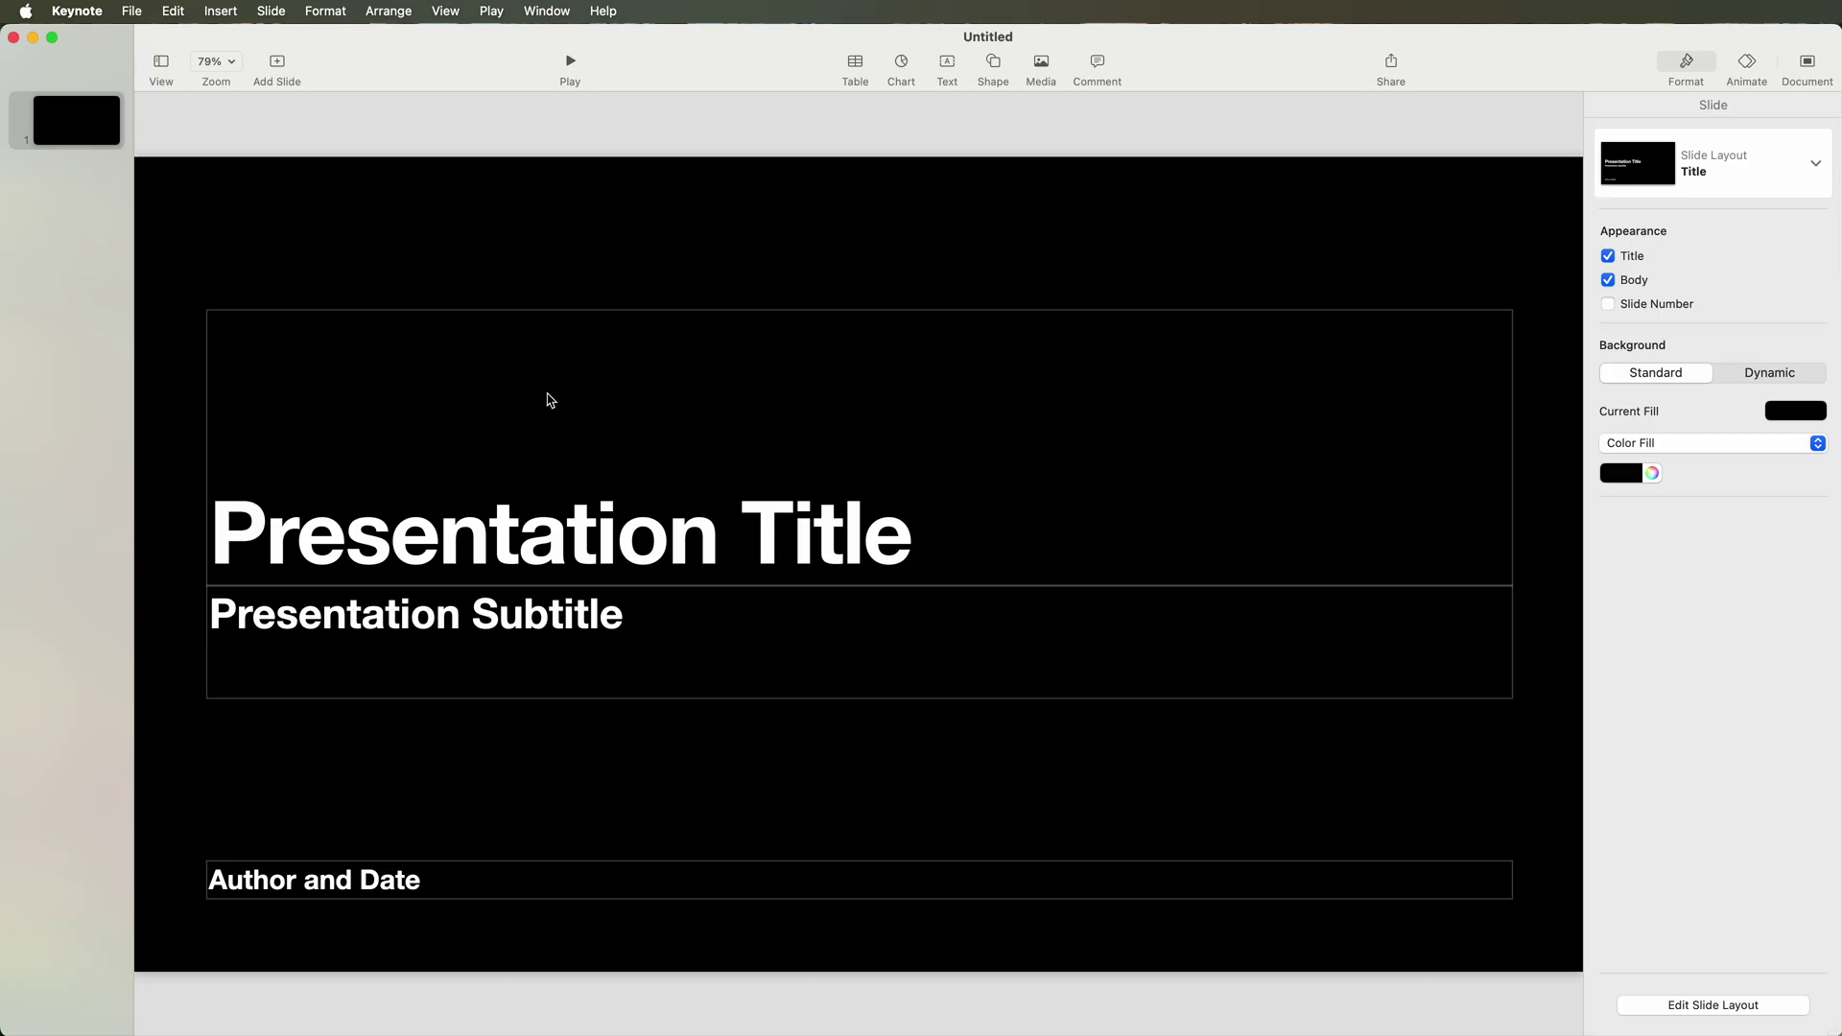
- Delete the title, subtitle and Author and Date placeholders from the slide
click(436, 314)
key(Delete)
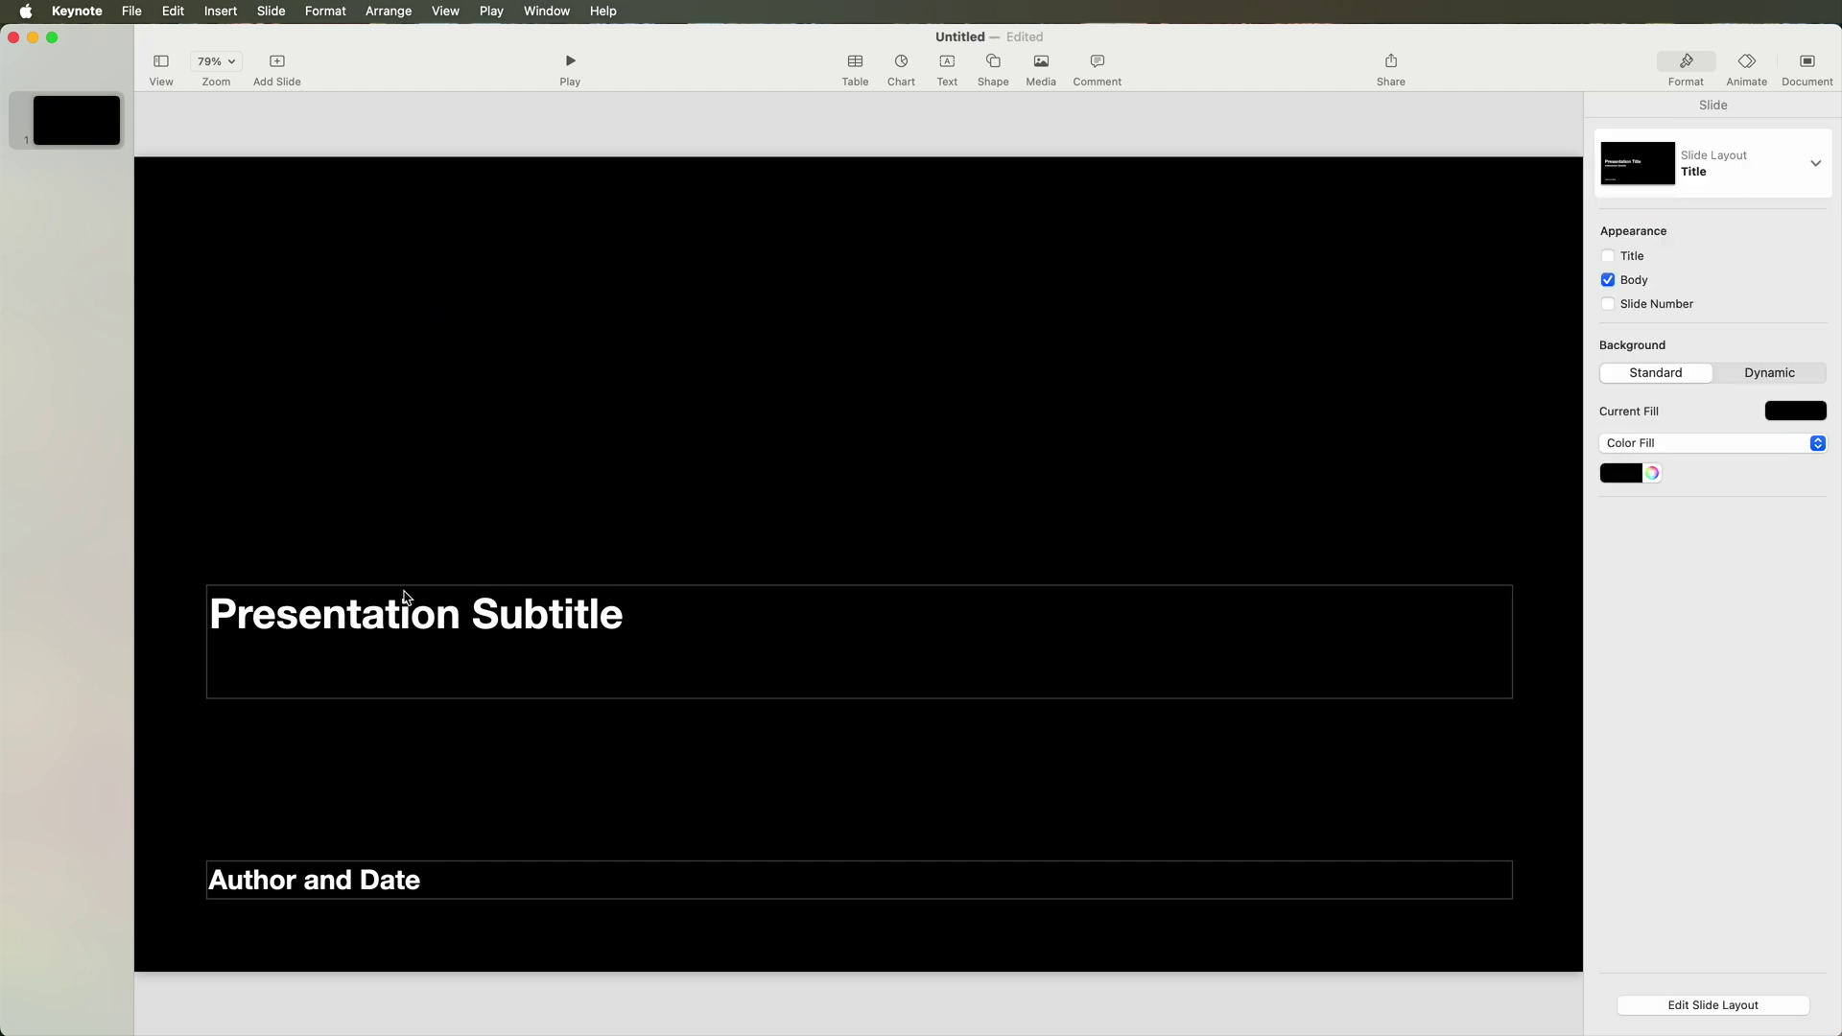
click(405, 595)
key(Delete)
click(405, 872)
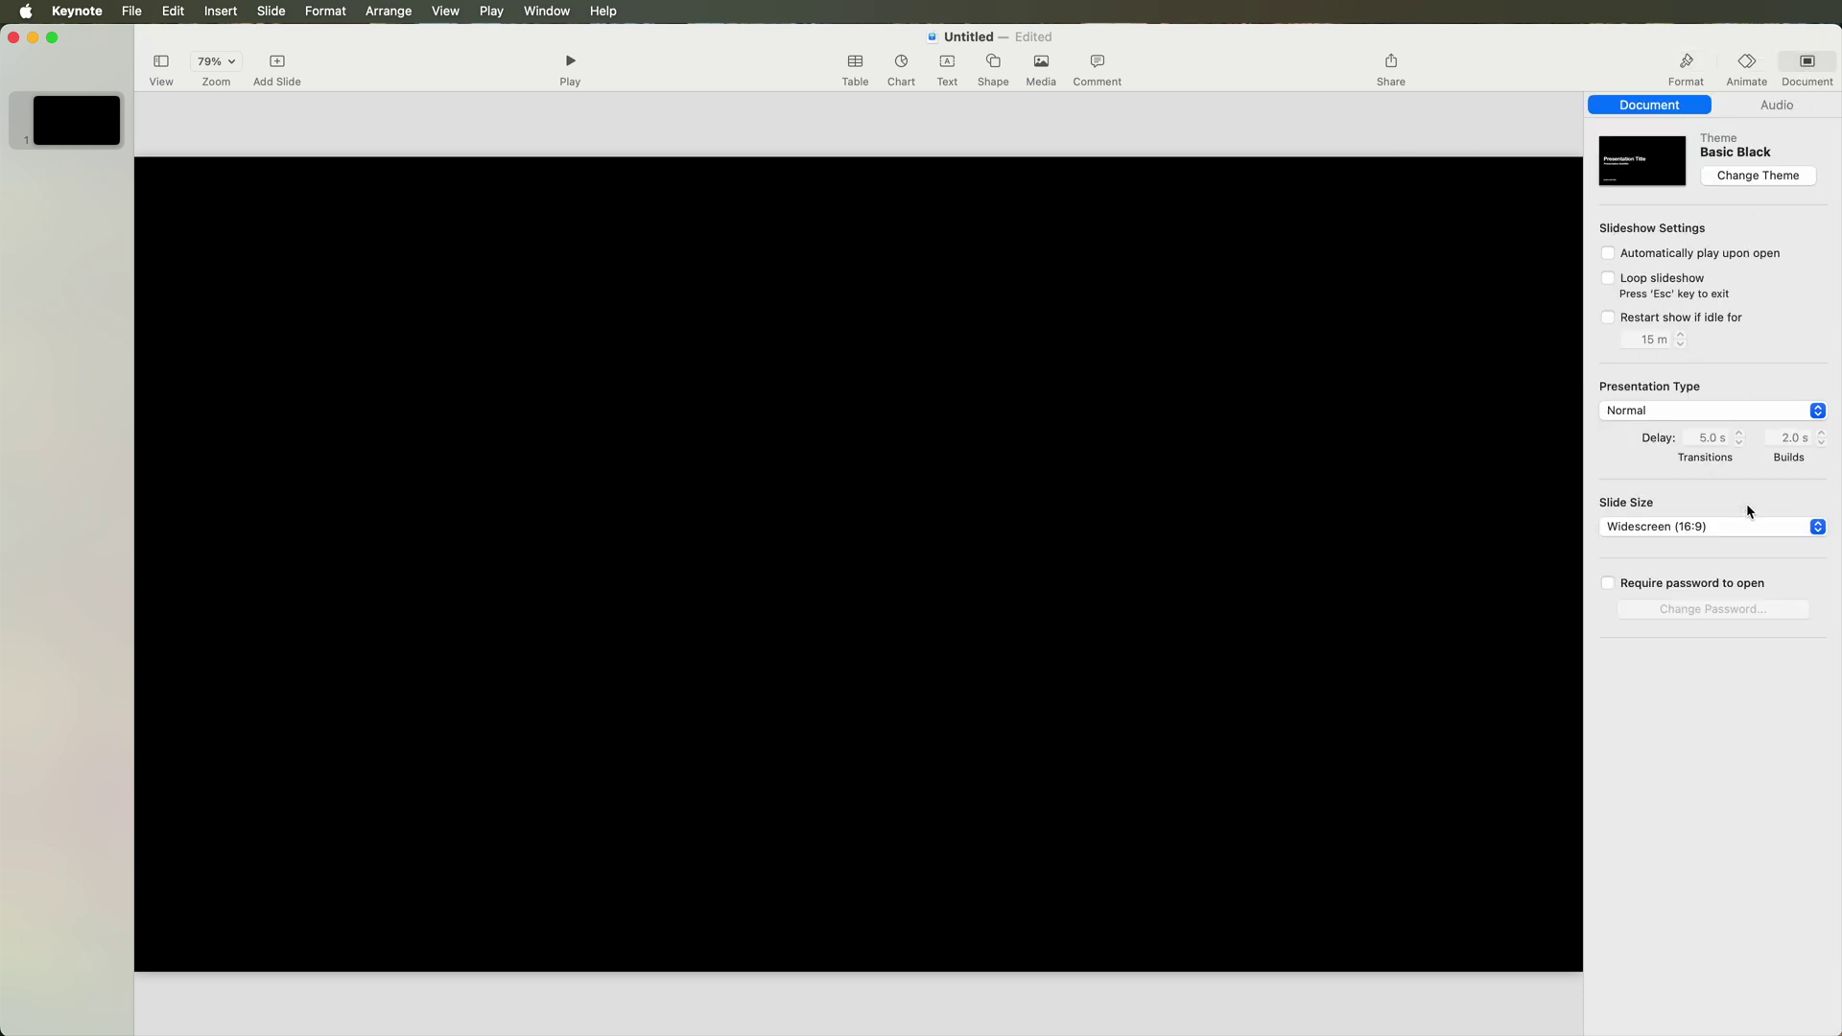
- Set a custom slide size of 3840 × 2160
click(1817, 527)
click(1659, 558)
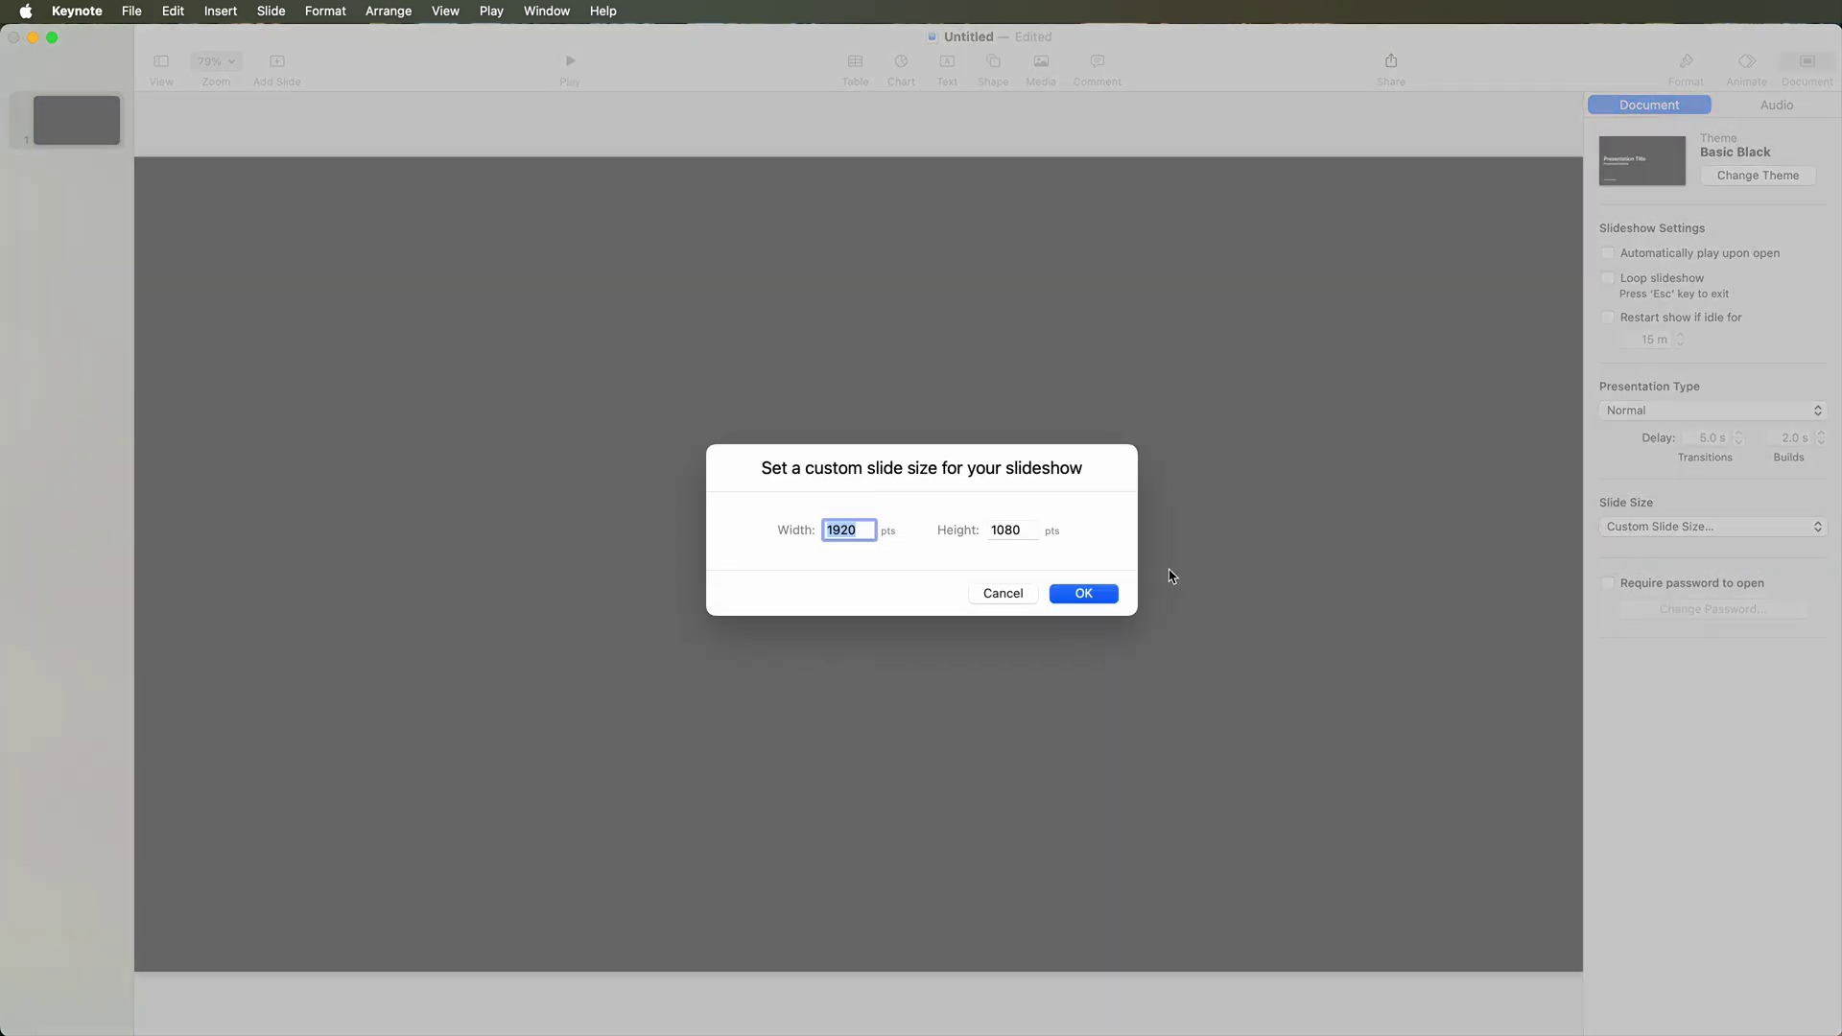
text(3840)
key(Tab)
text(2160)
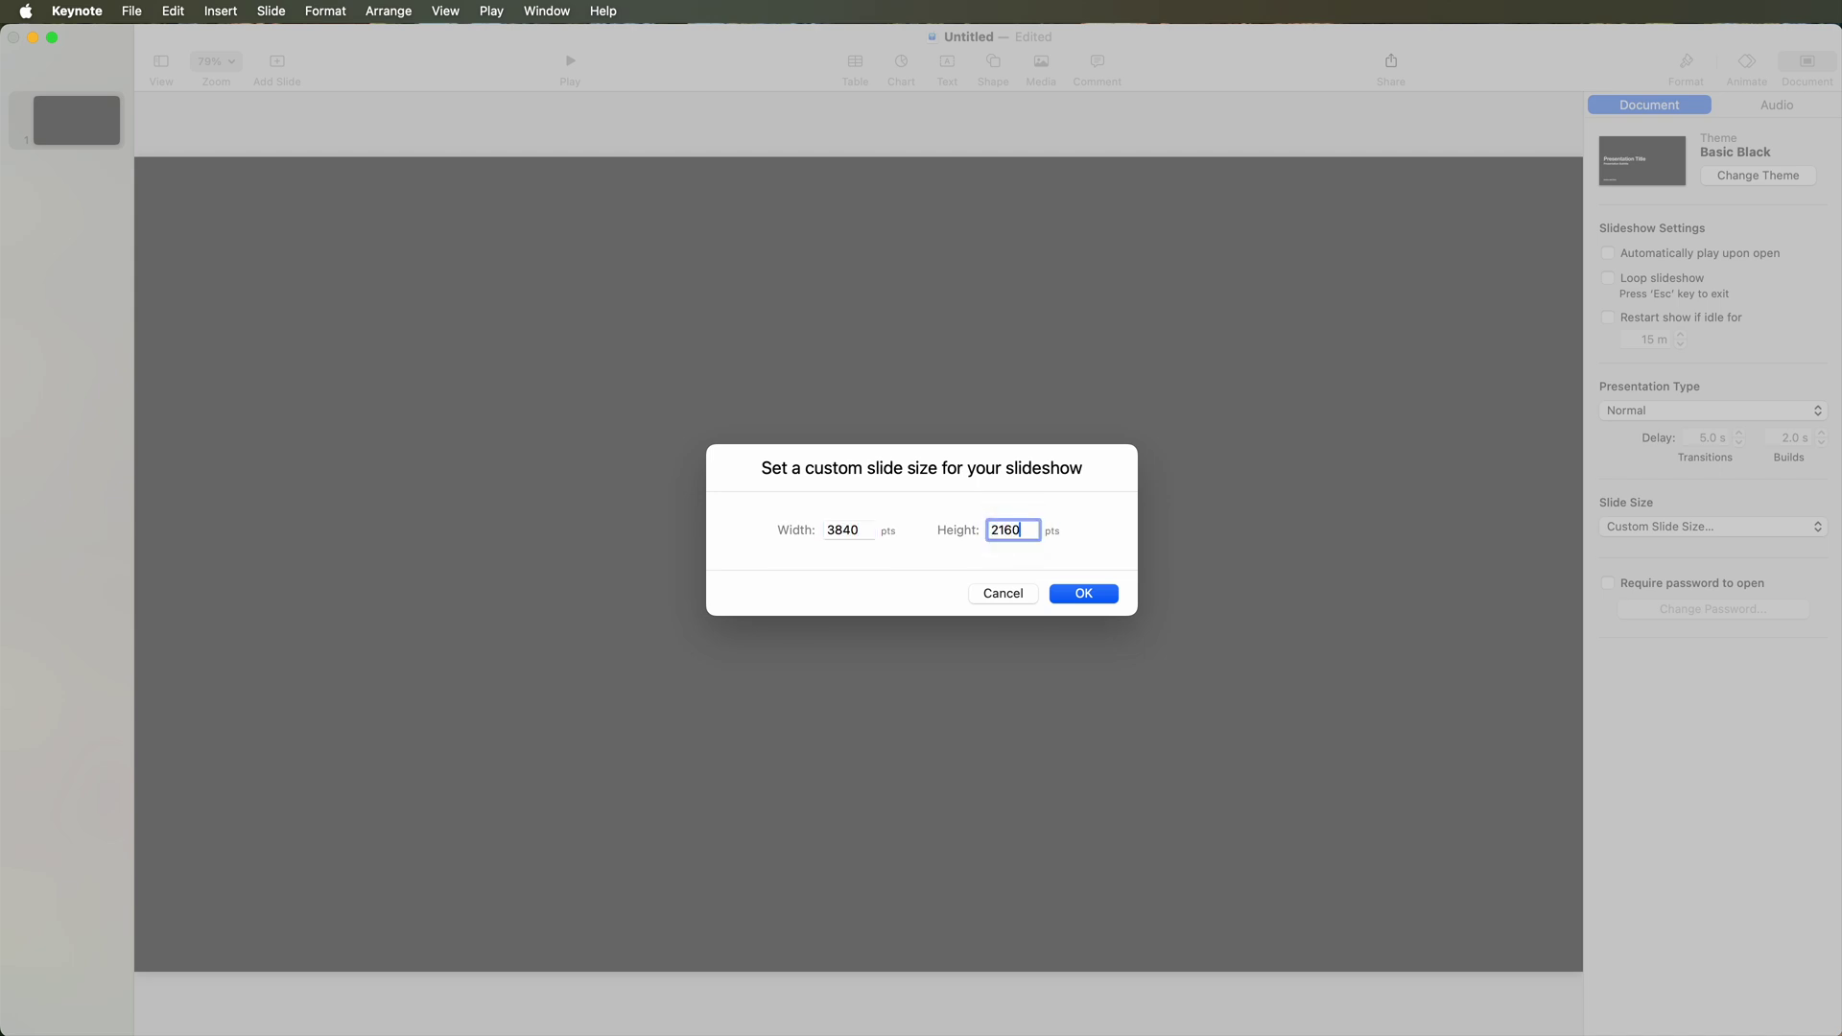
click(1093, 597)
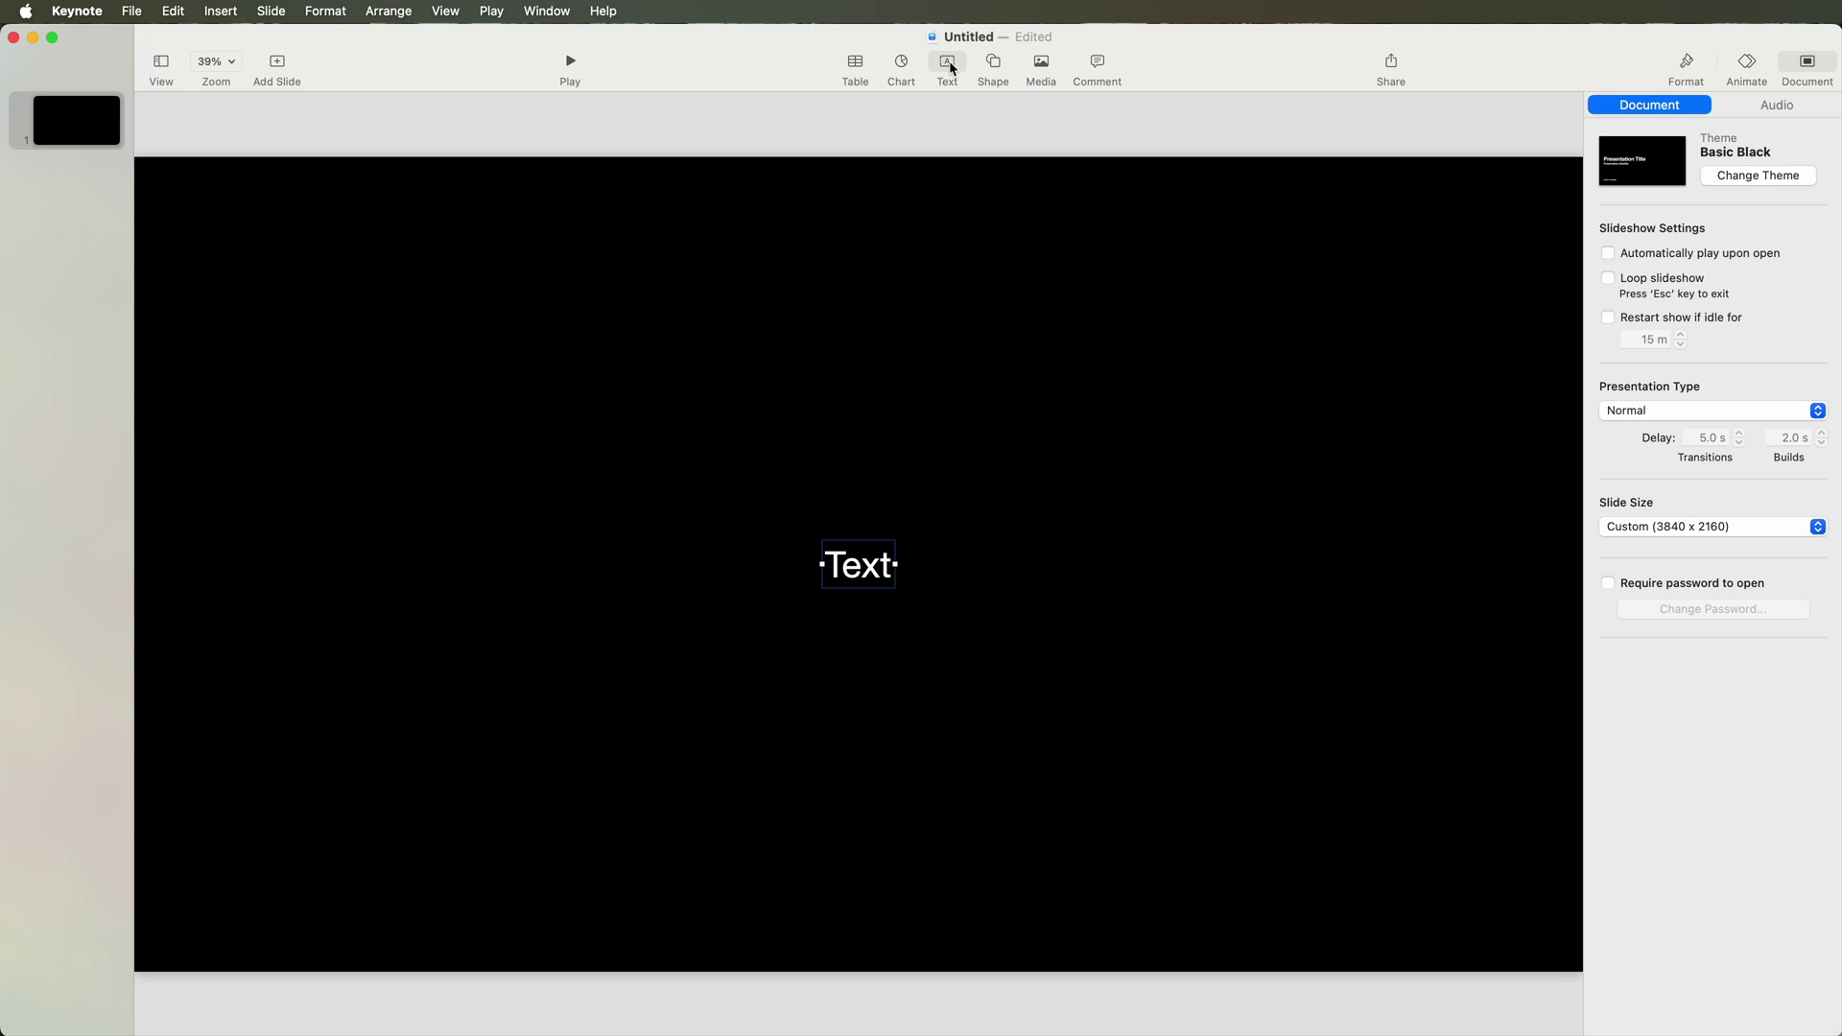
- Type 'MacMingle' into the new text box and bring up its text formatting settings
text(Mac)
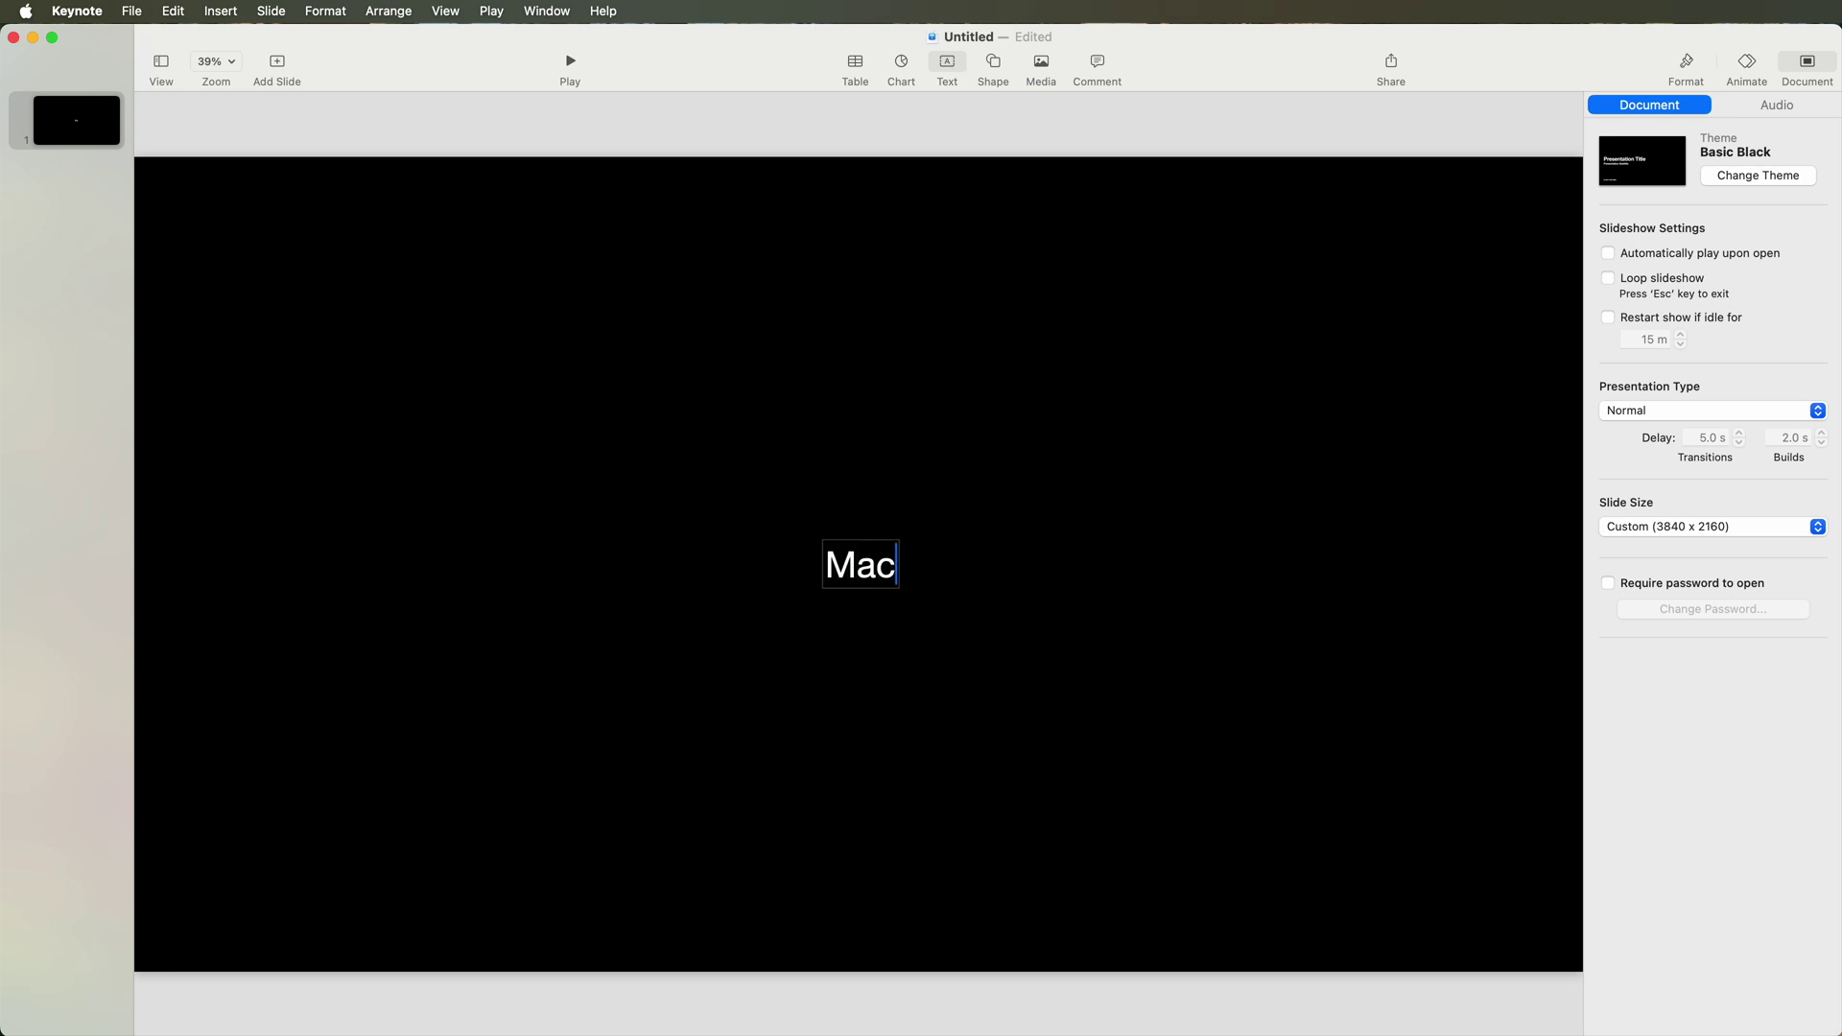
text(Mingl)
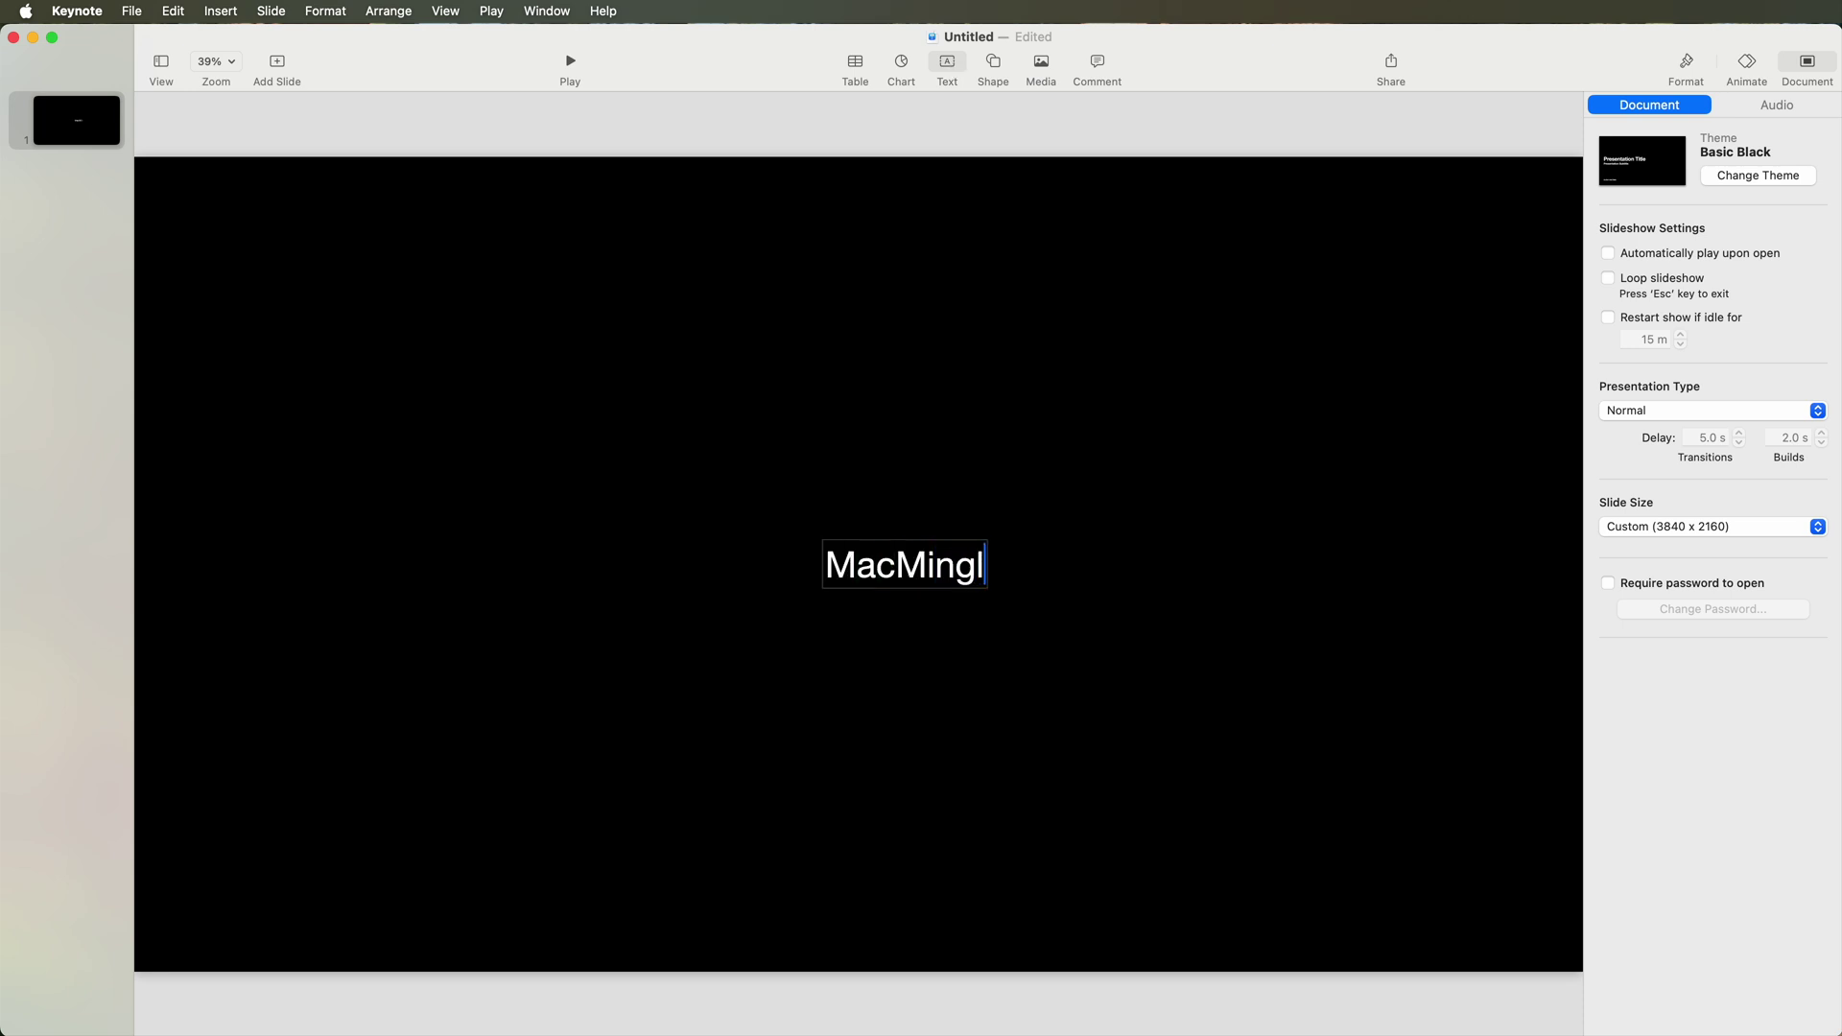
text(e)
key(super+Tab)
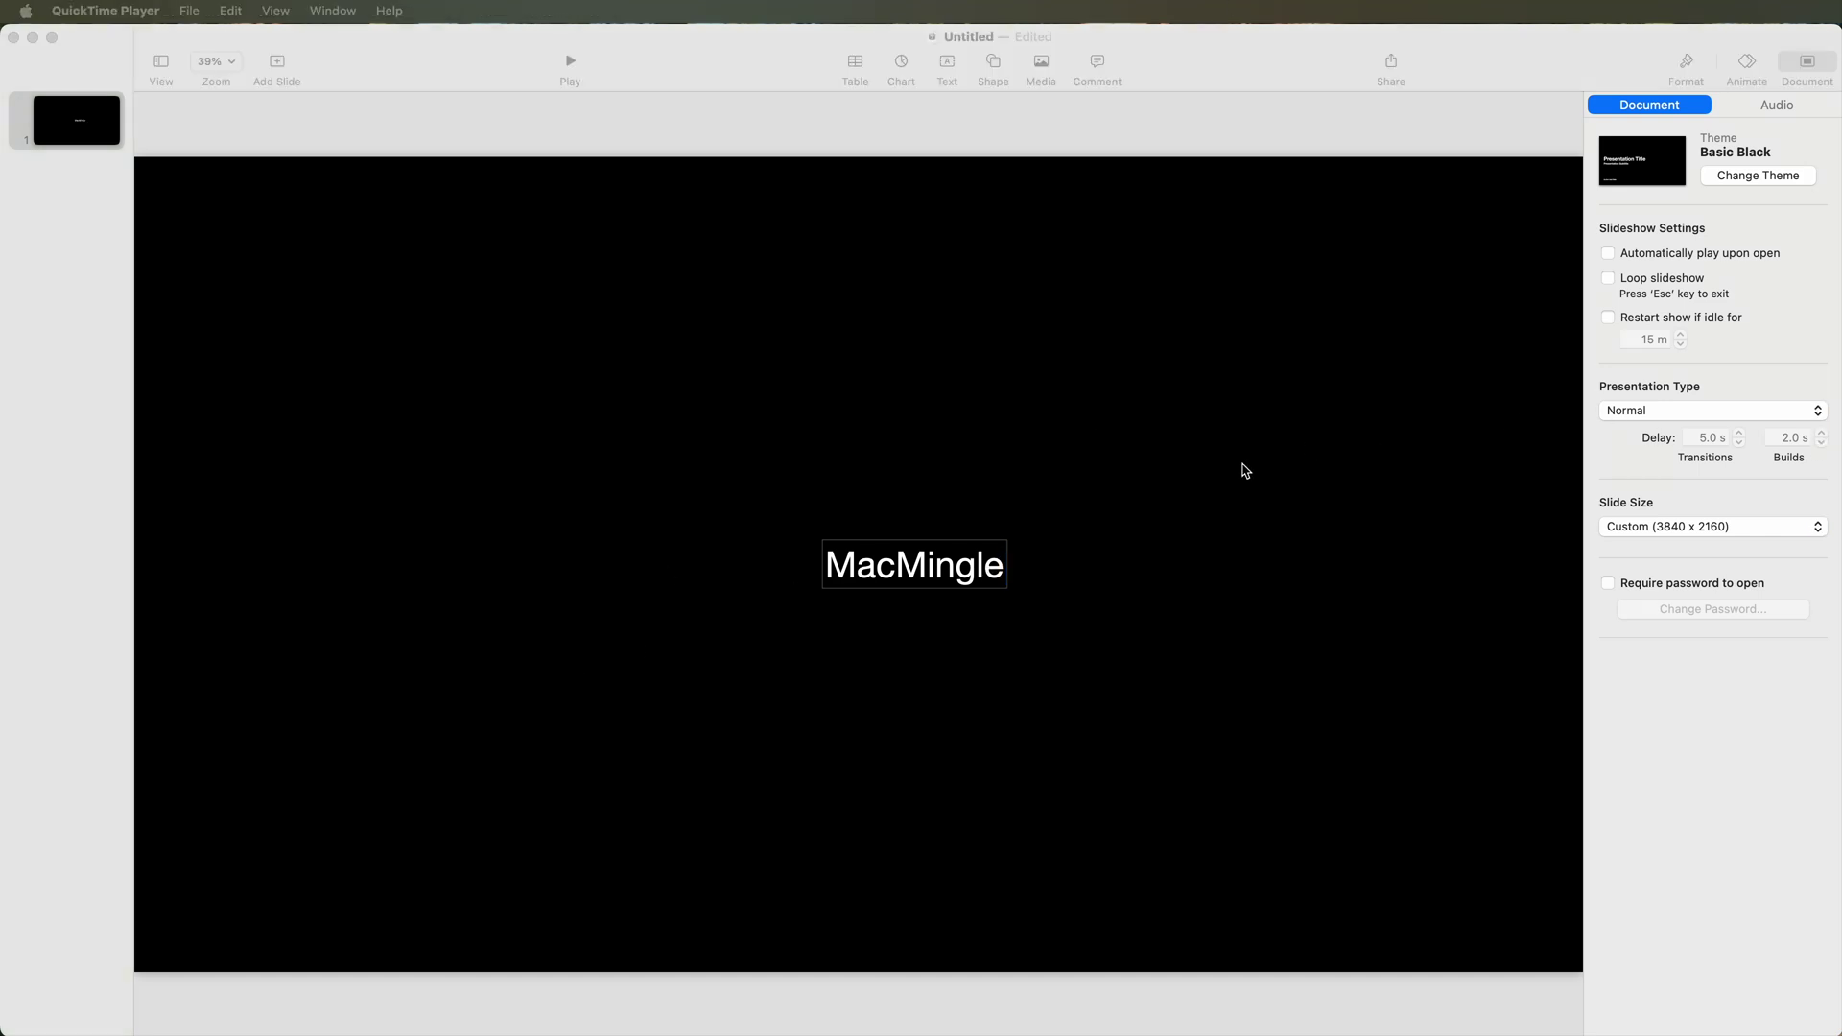
click(1686, 85)
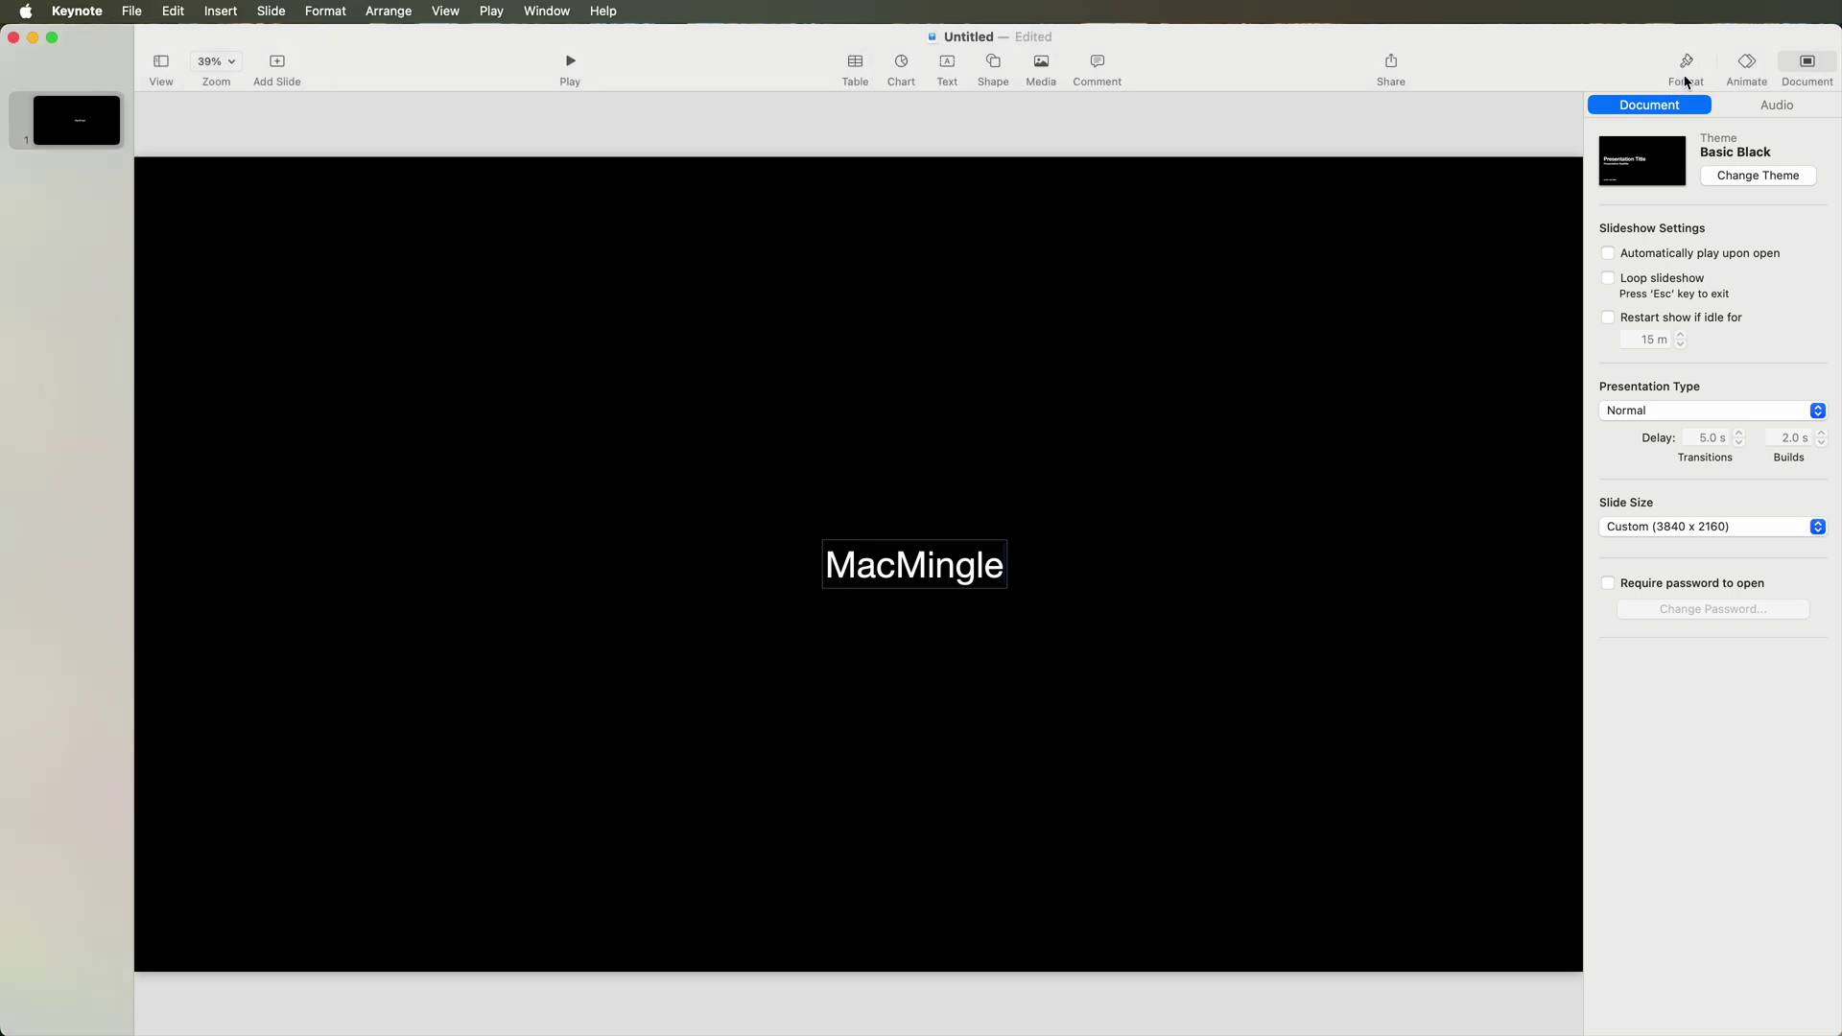
click(1687, 82)
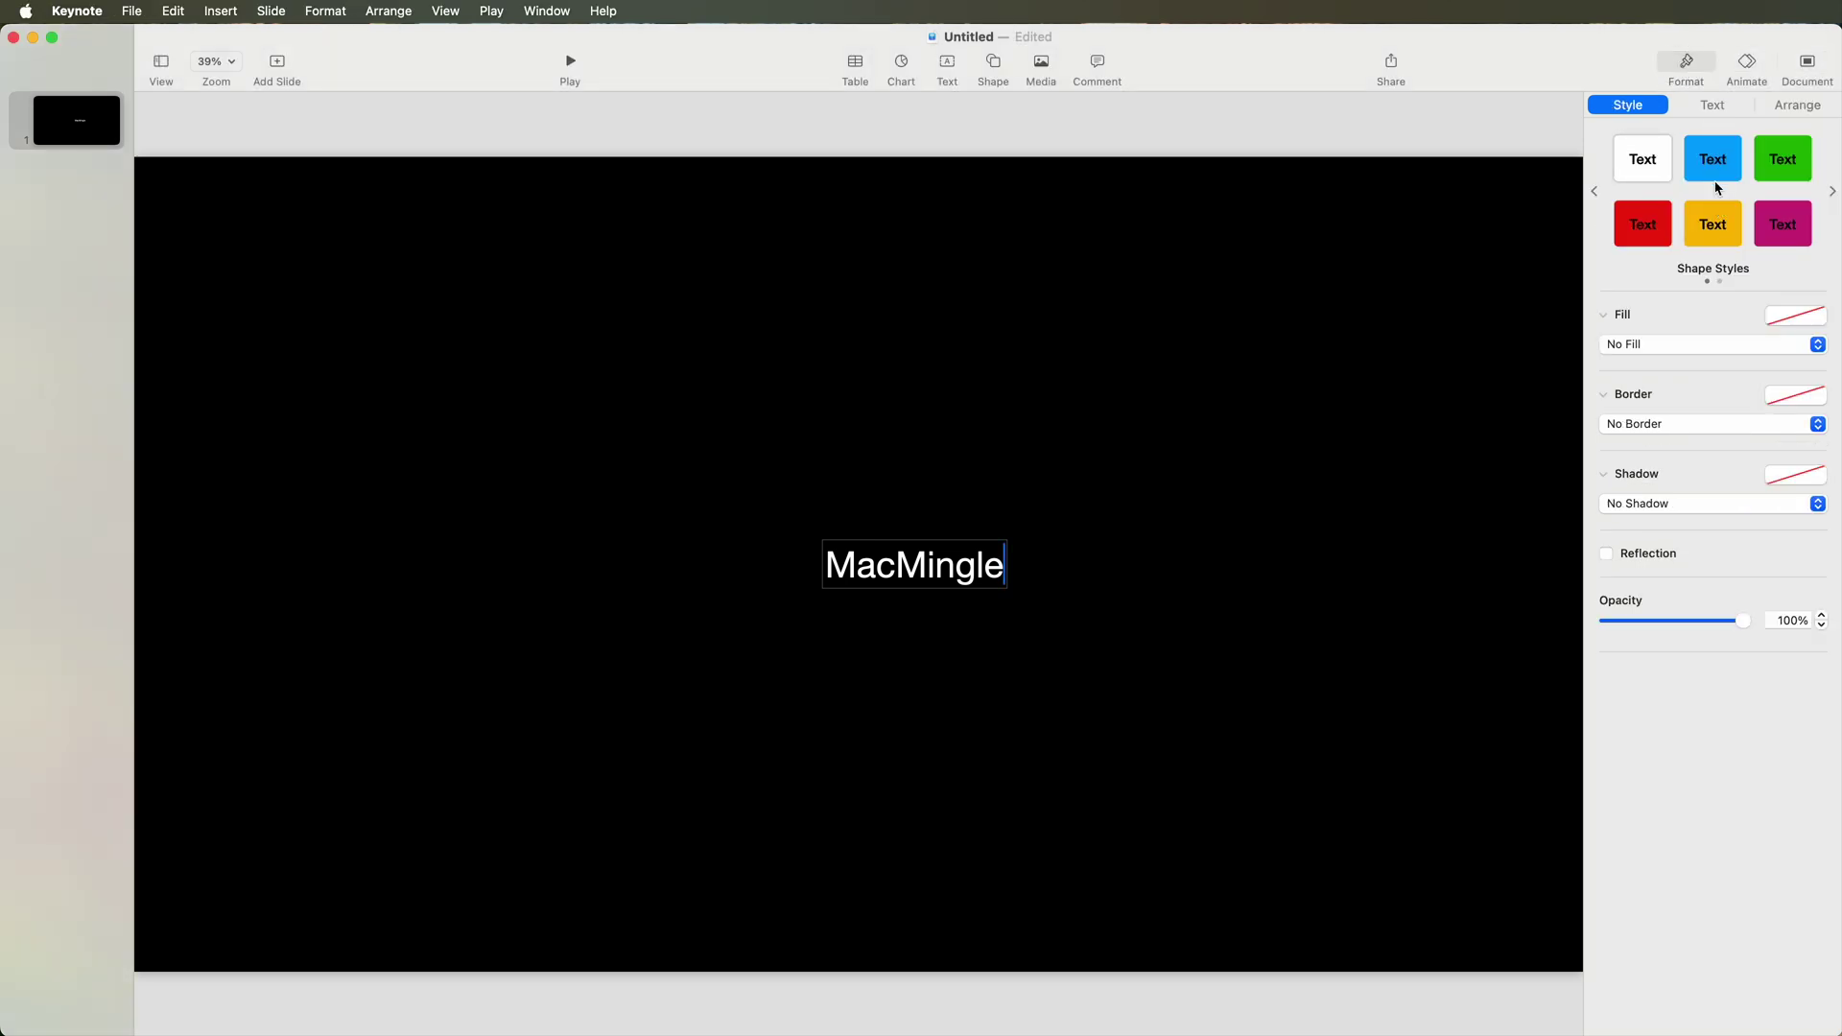
click(1733, 108)
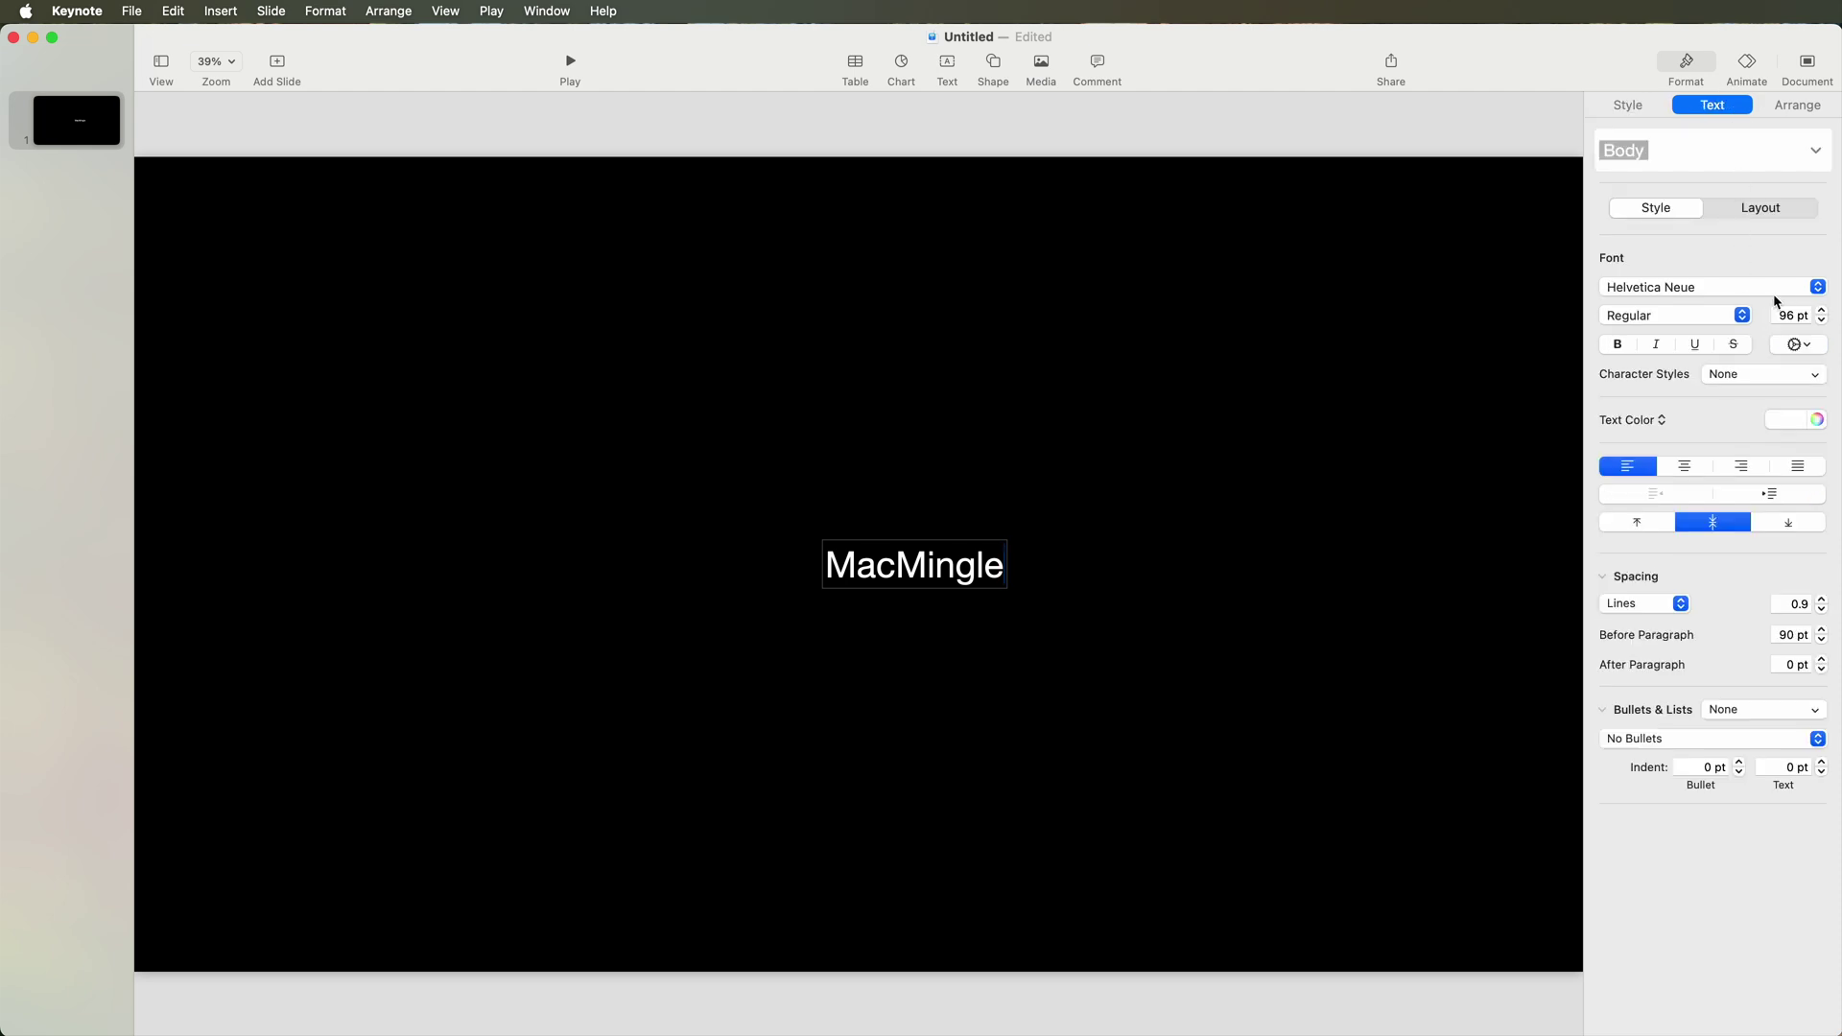
- Select the word MacMingle and raise its font size to 600 pt
click(1822, 311)
drag(996, 563, 841, 561)
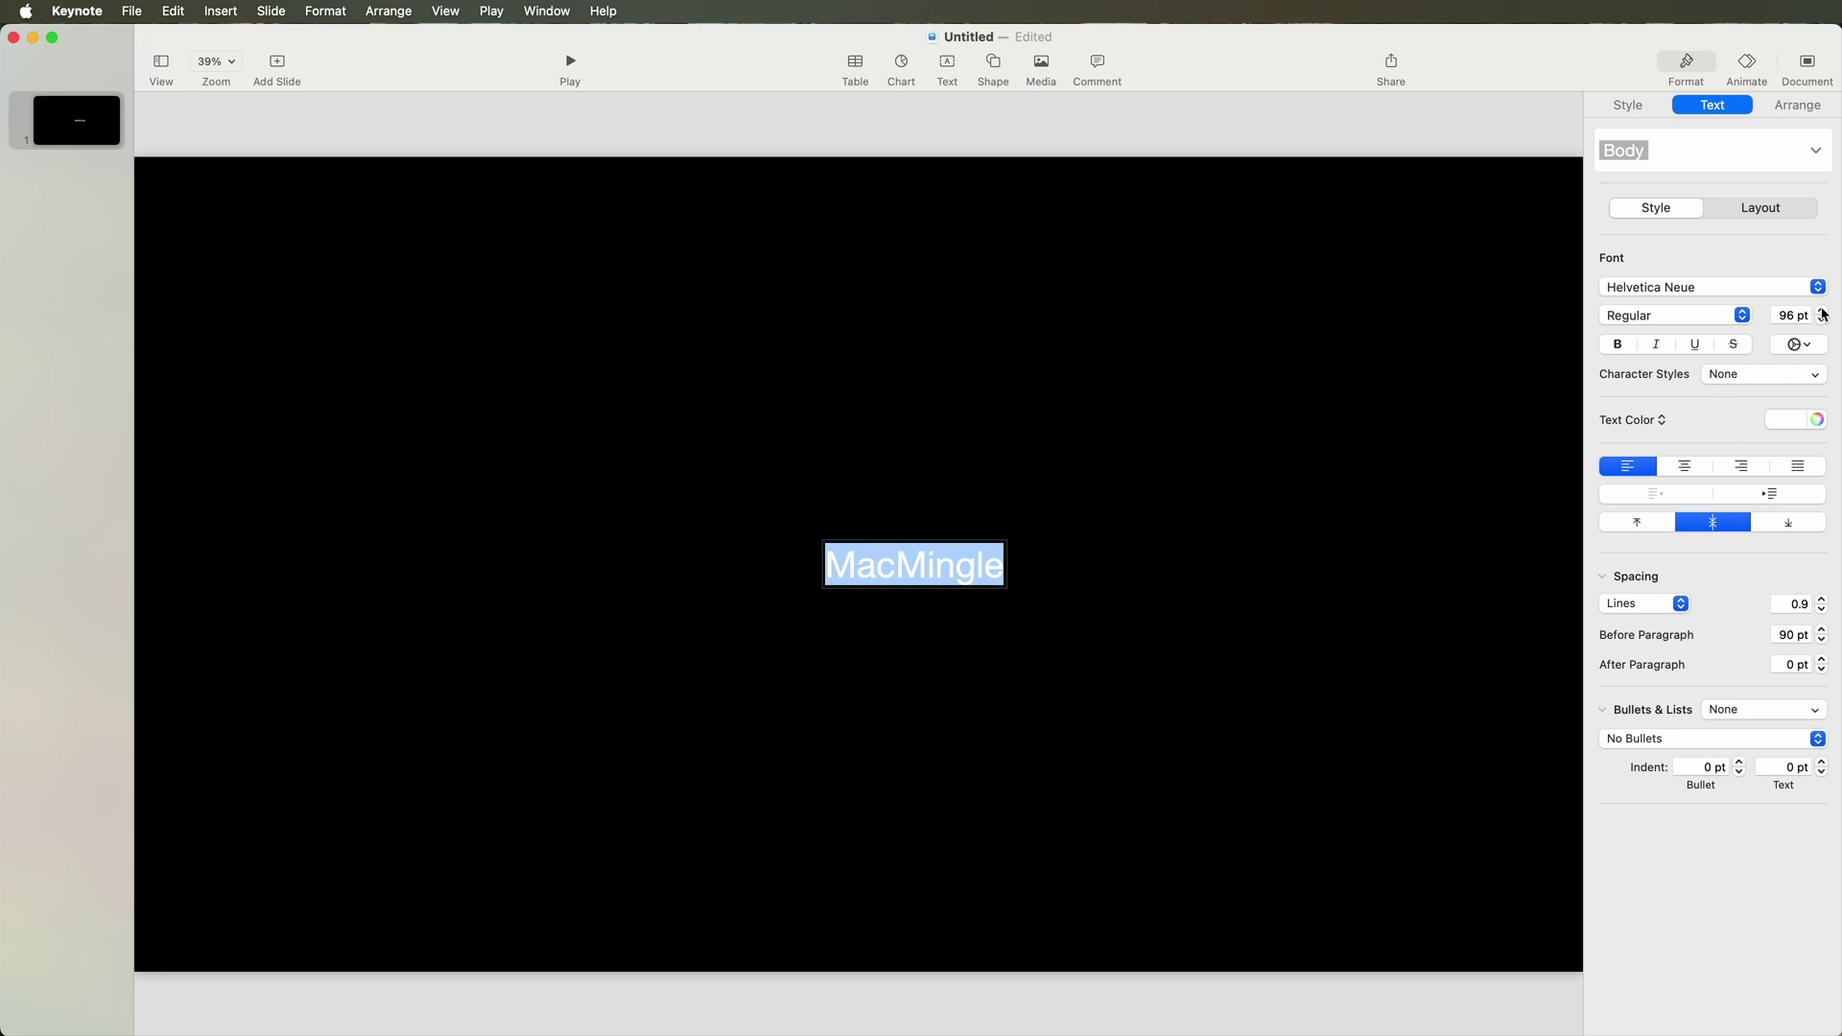
click(1822, 311)
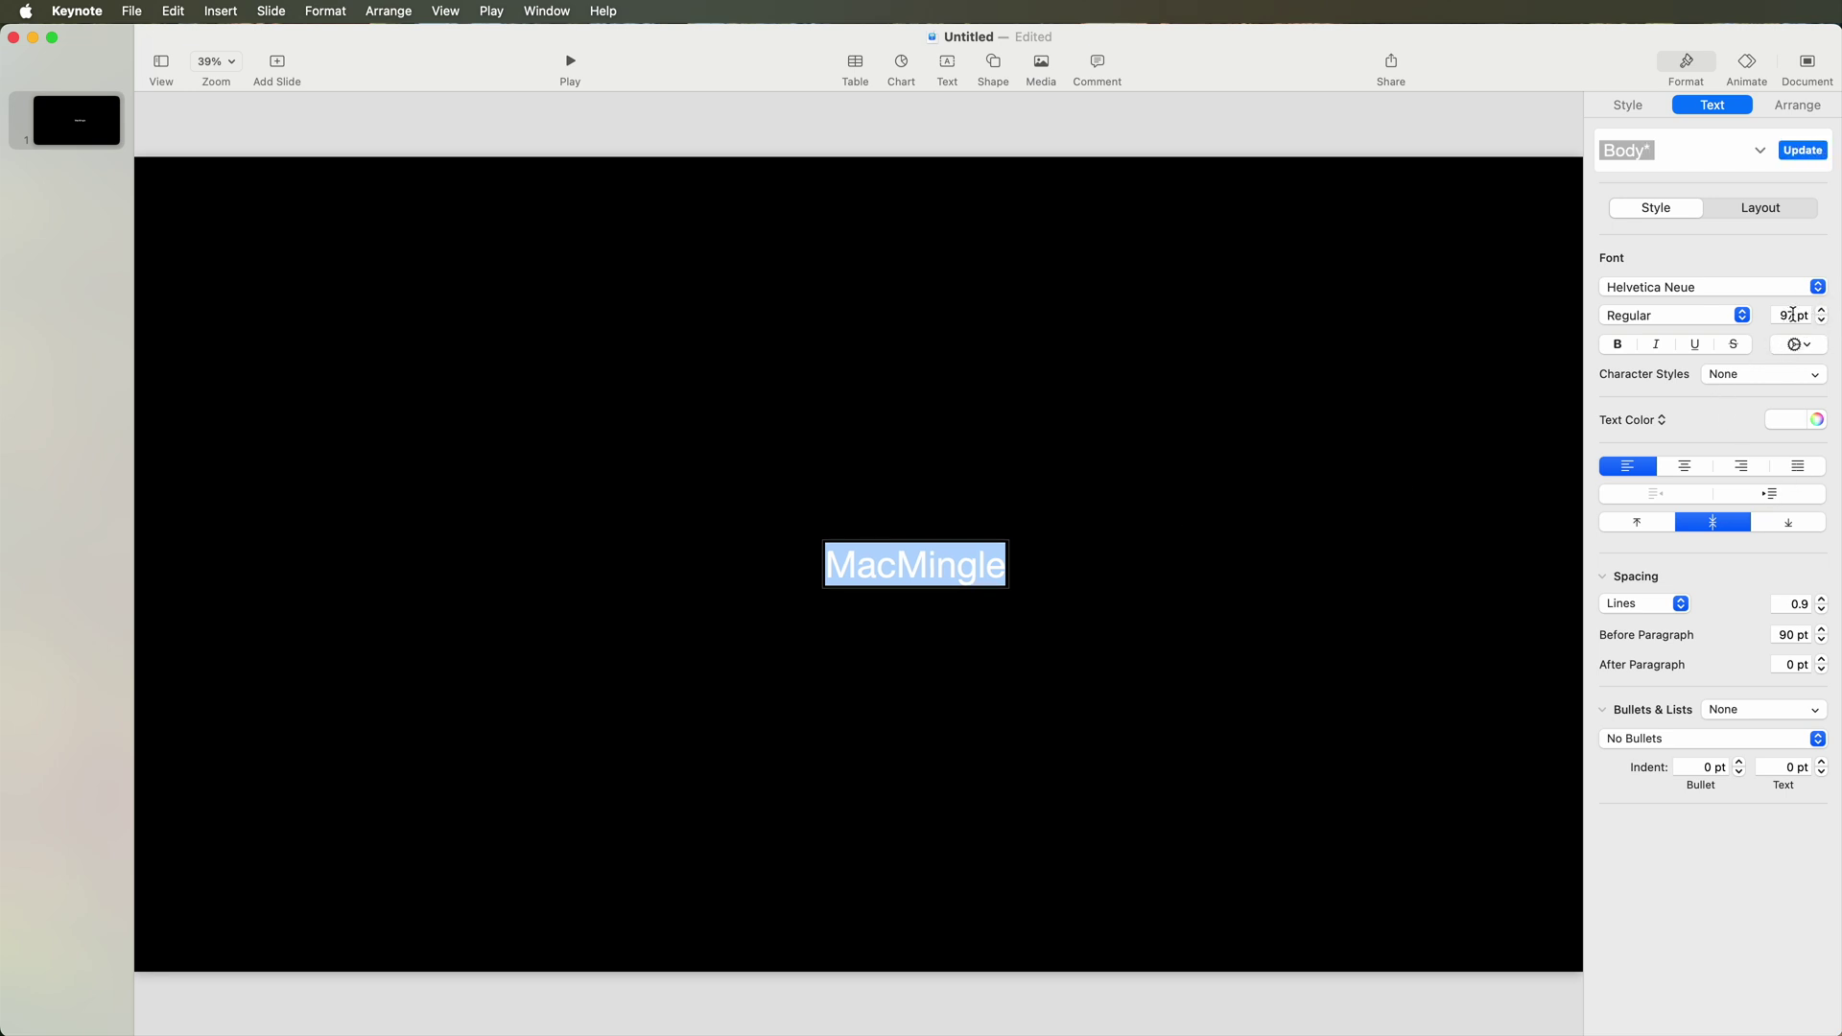
double_click(1787, 315)
text(400)
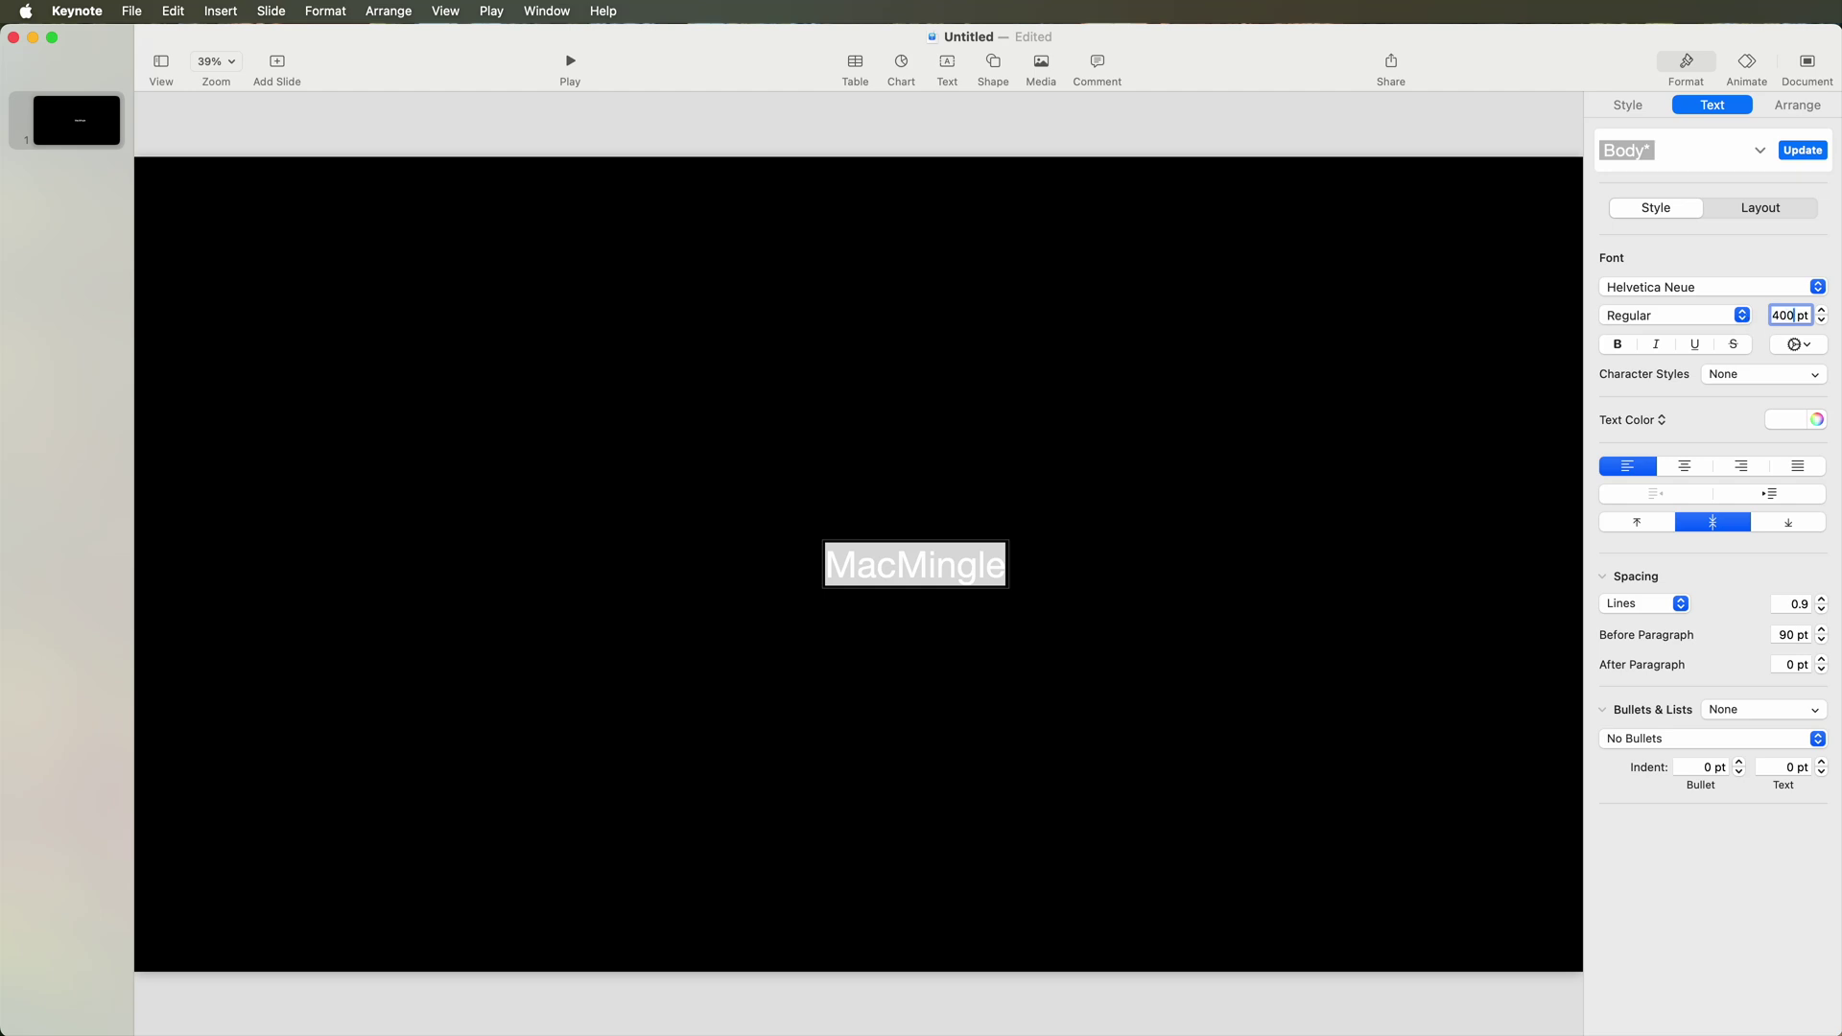
key(Tab)
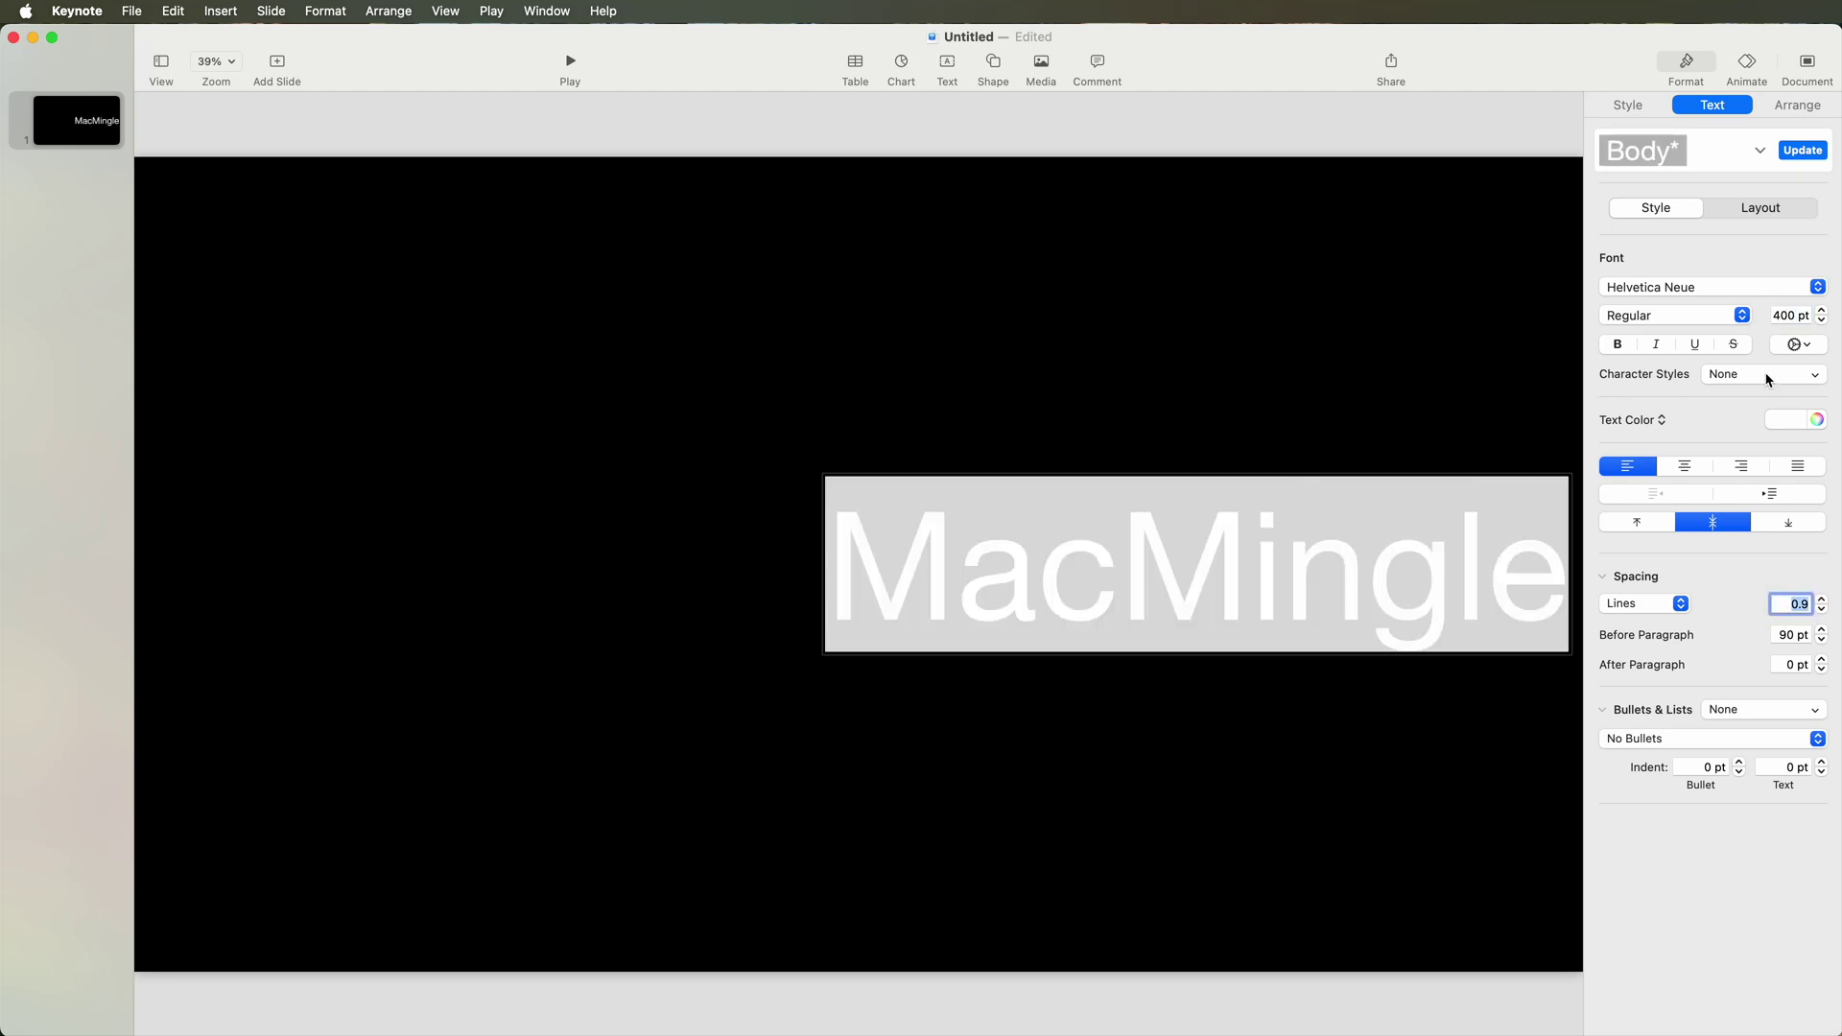
double_click(1797, 317)
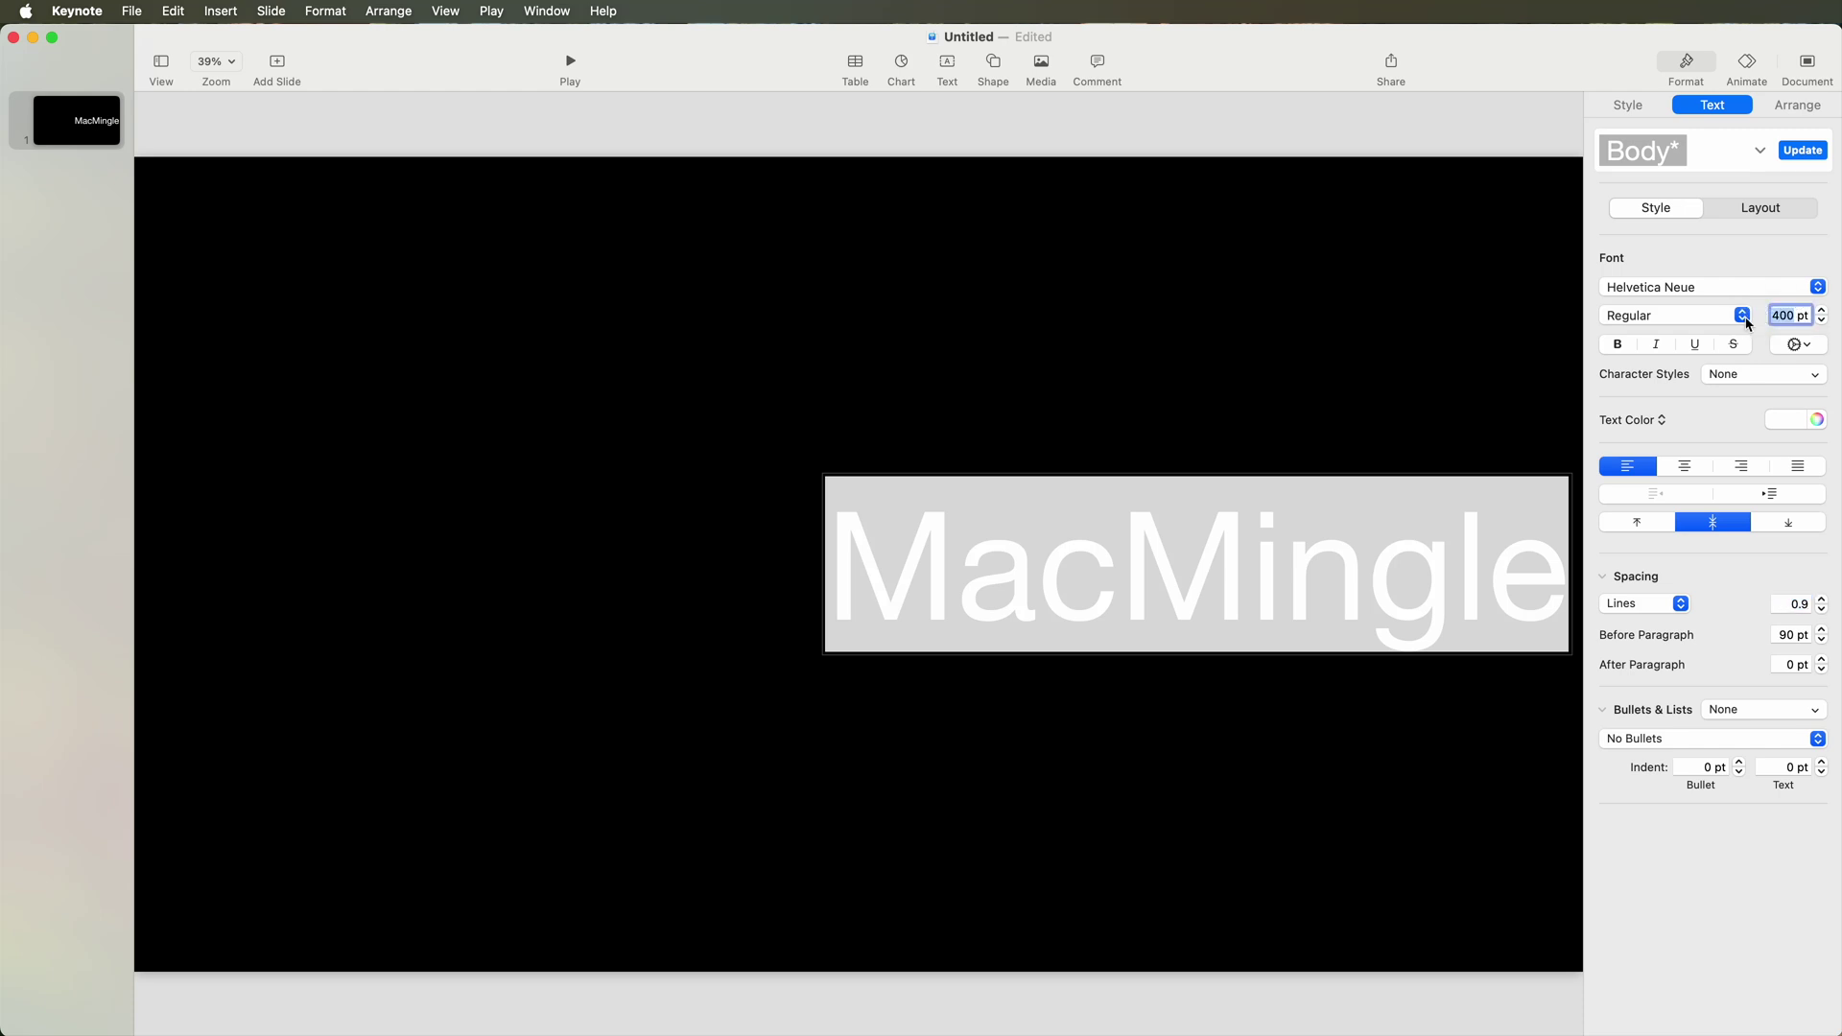
text(6)
key(Return)
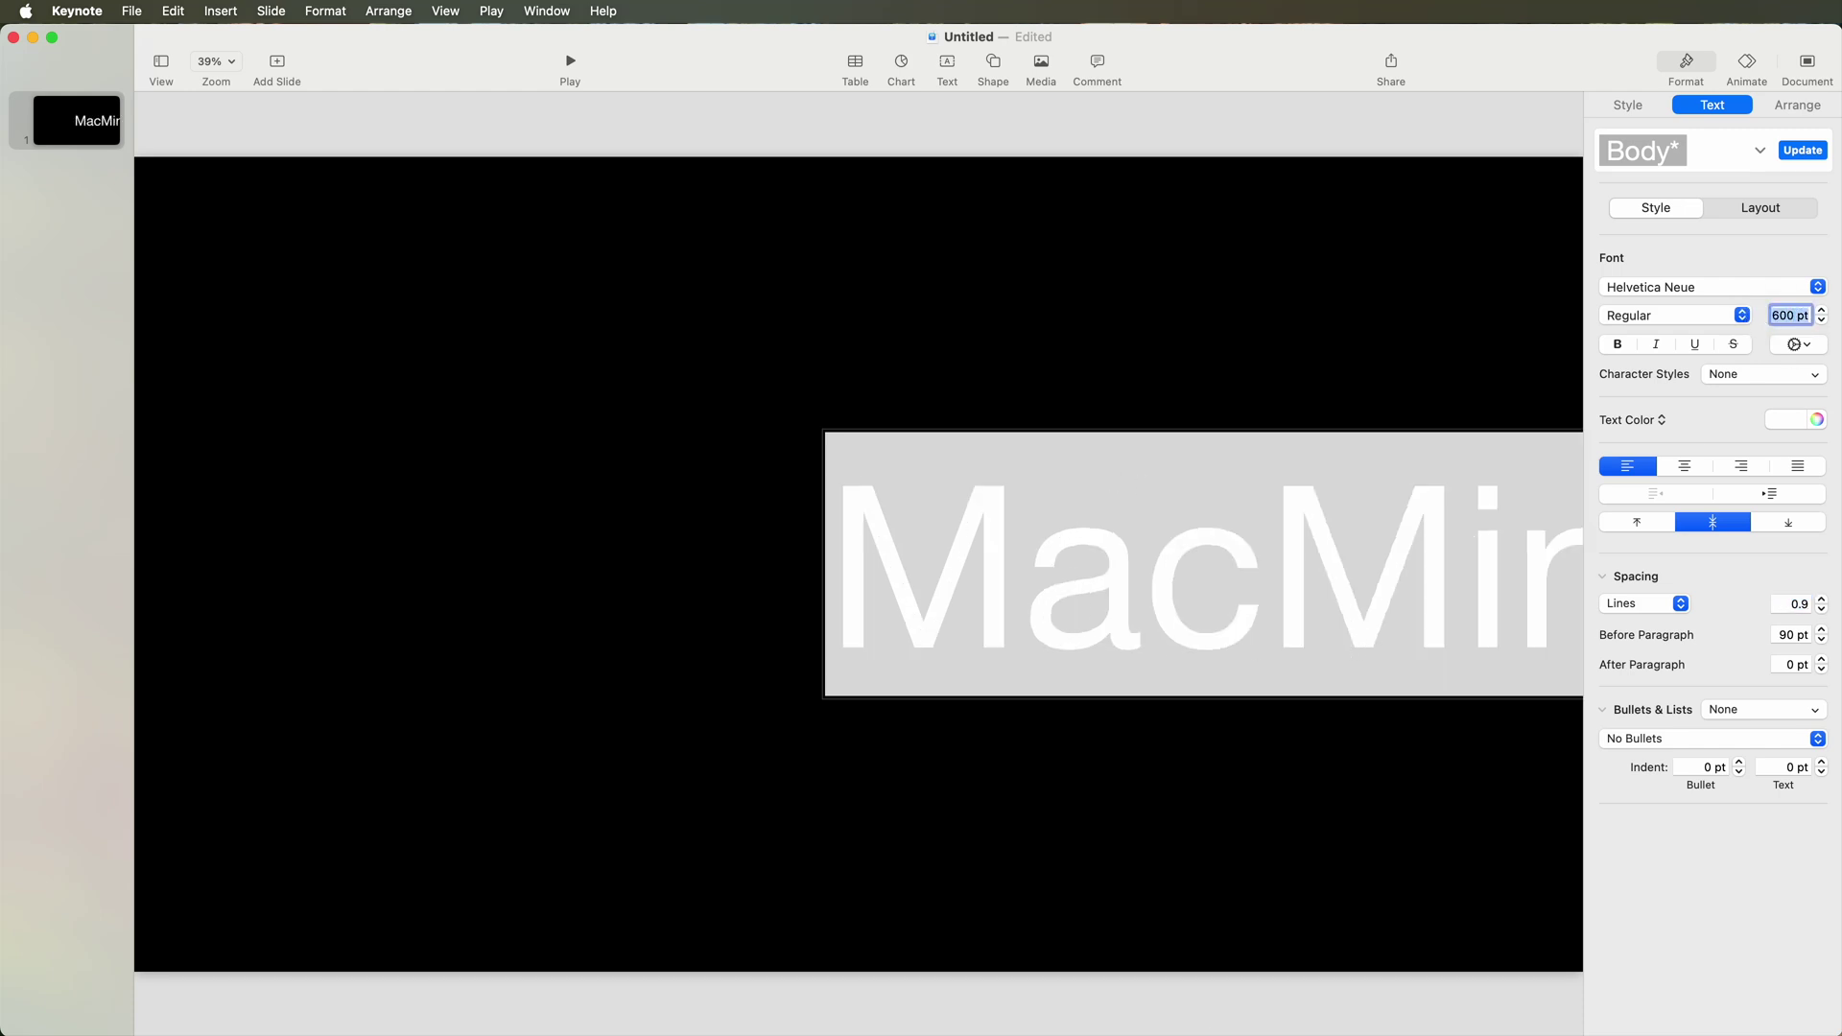
click(1030, 777)
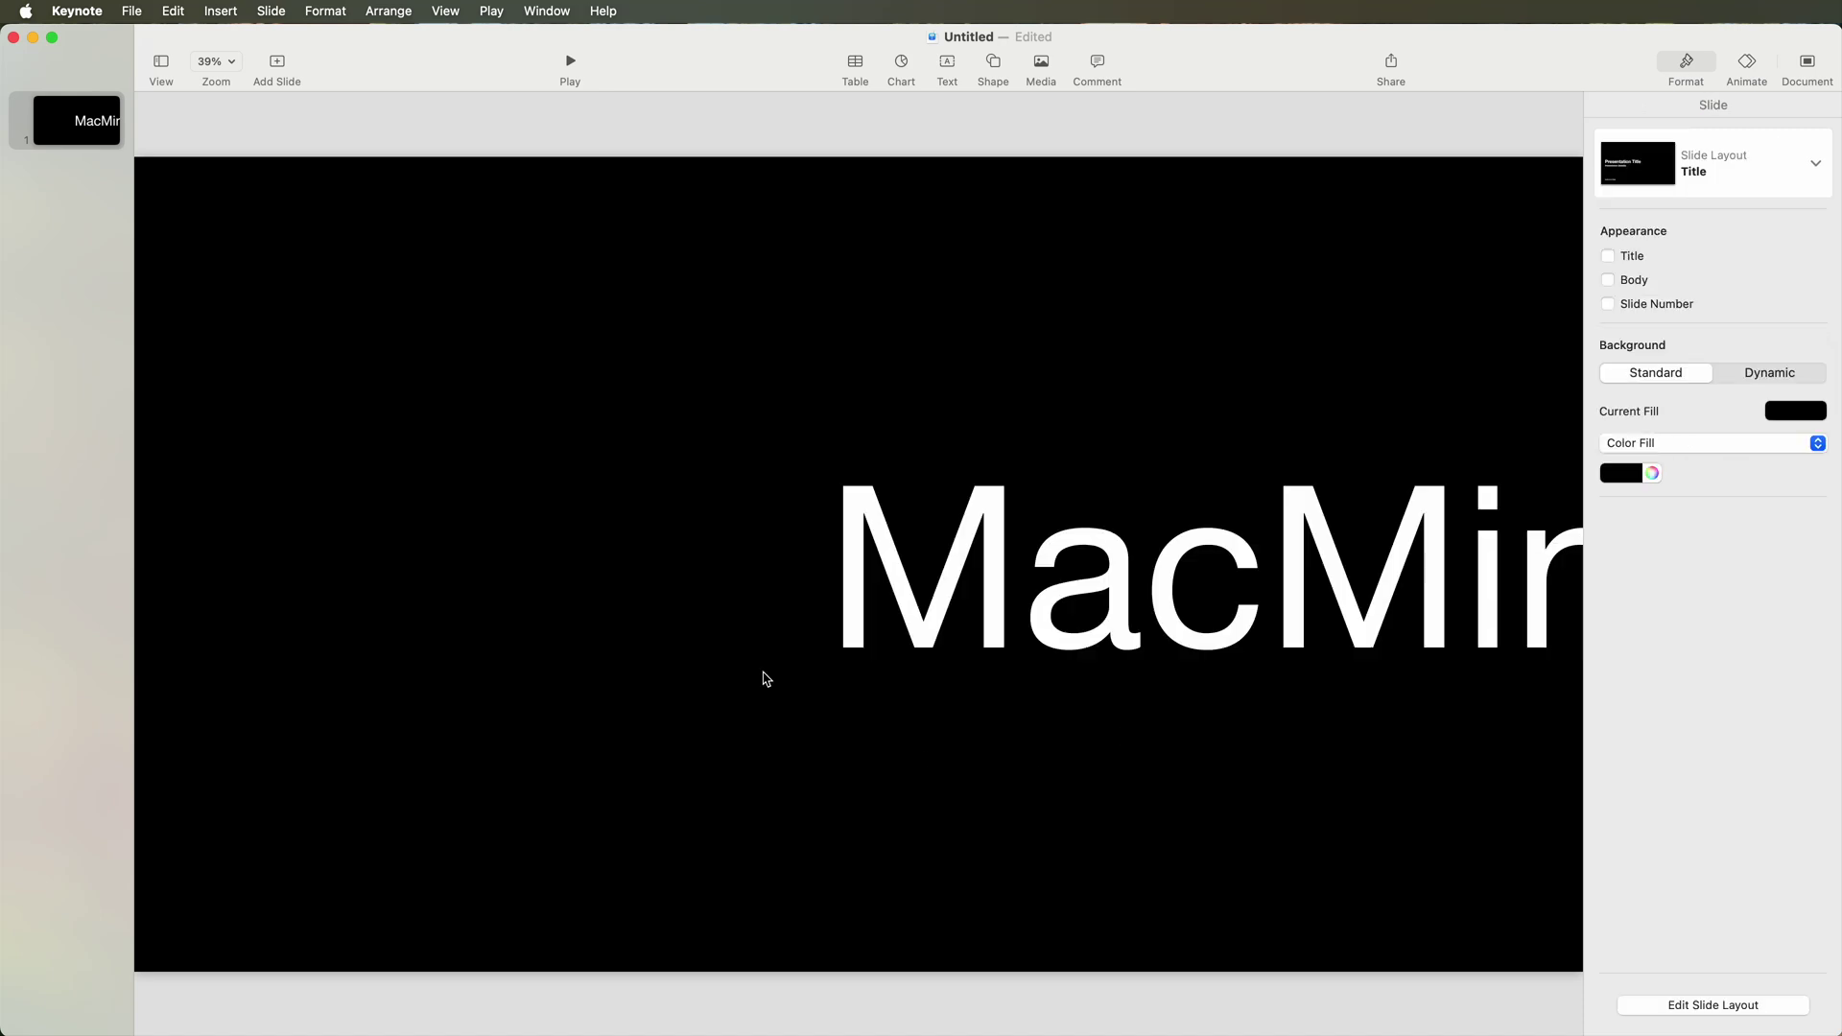
- Reposition MacMingle, make it bold, and change its font from Chalkboard SE to Impact
drag(1132, 630, 614, 576)
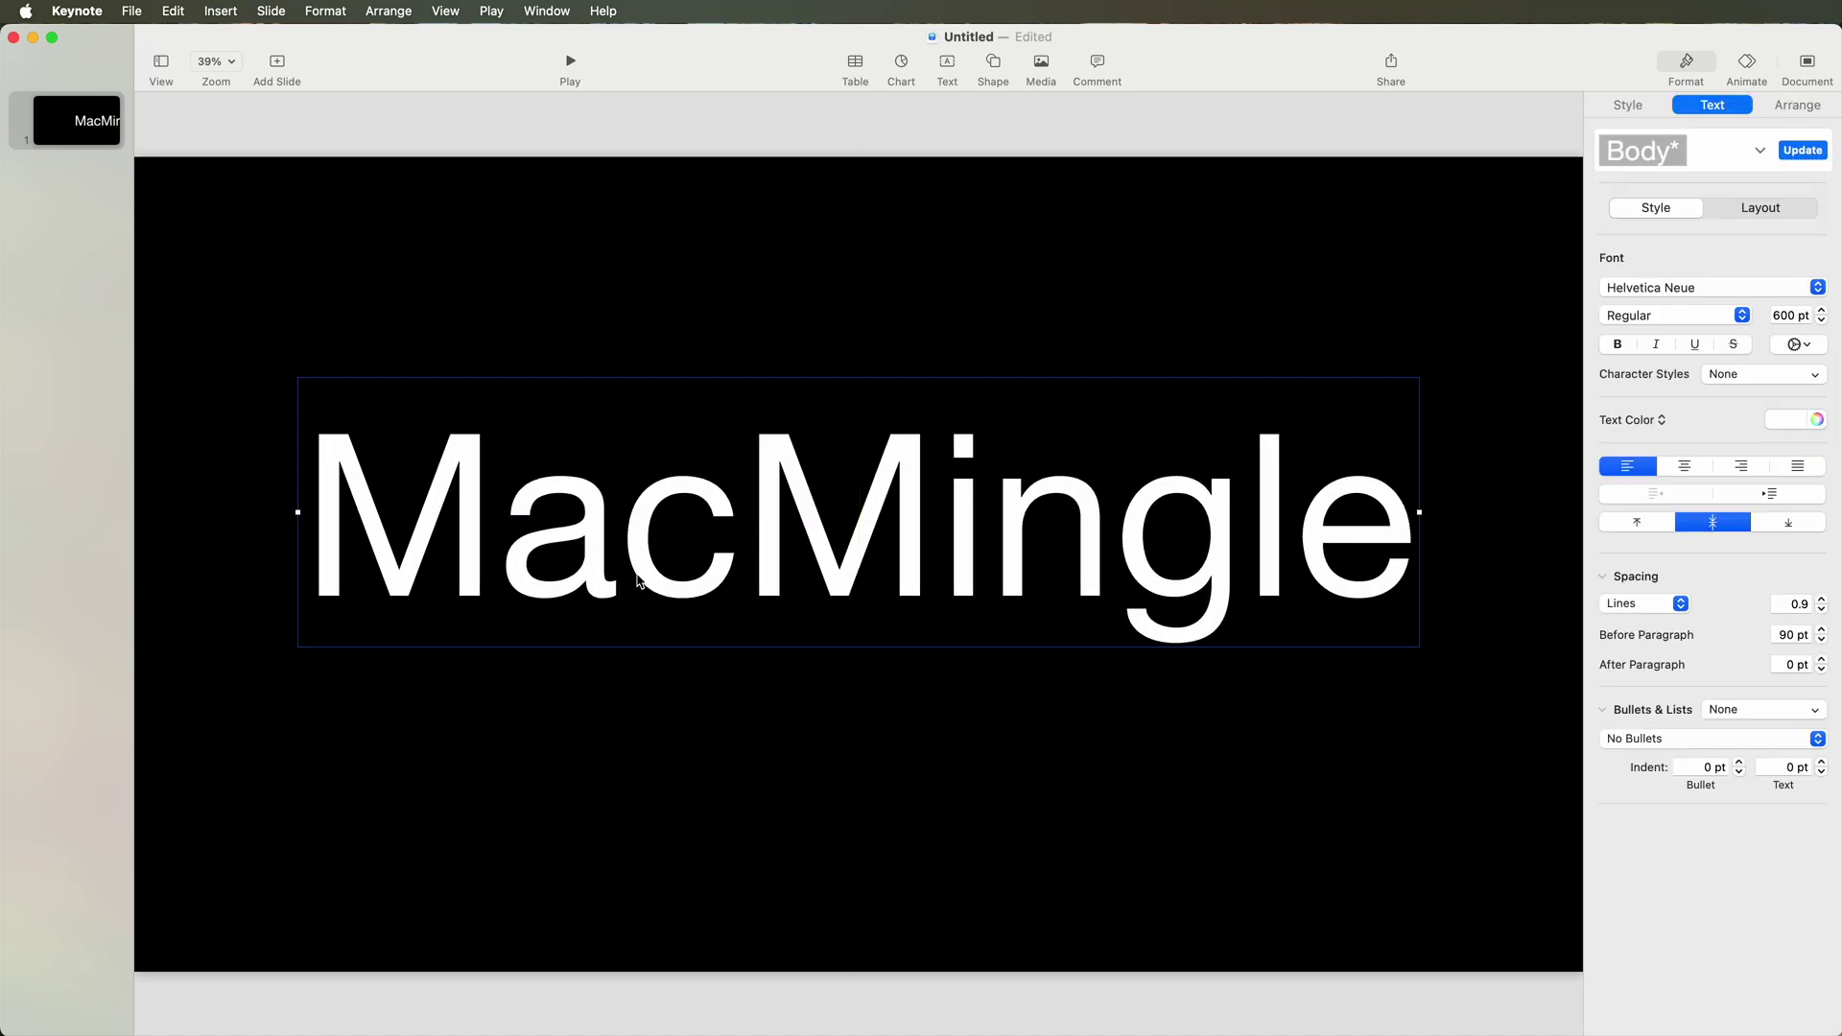
click(1618, 345)
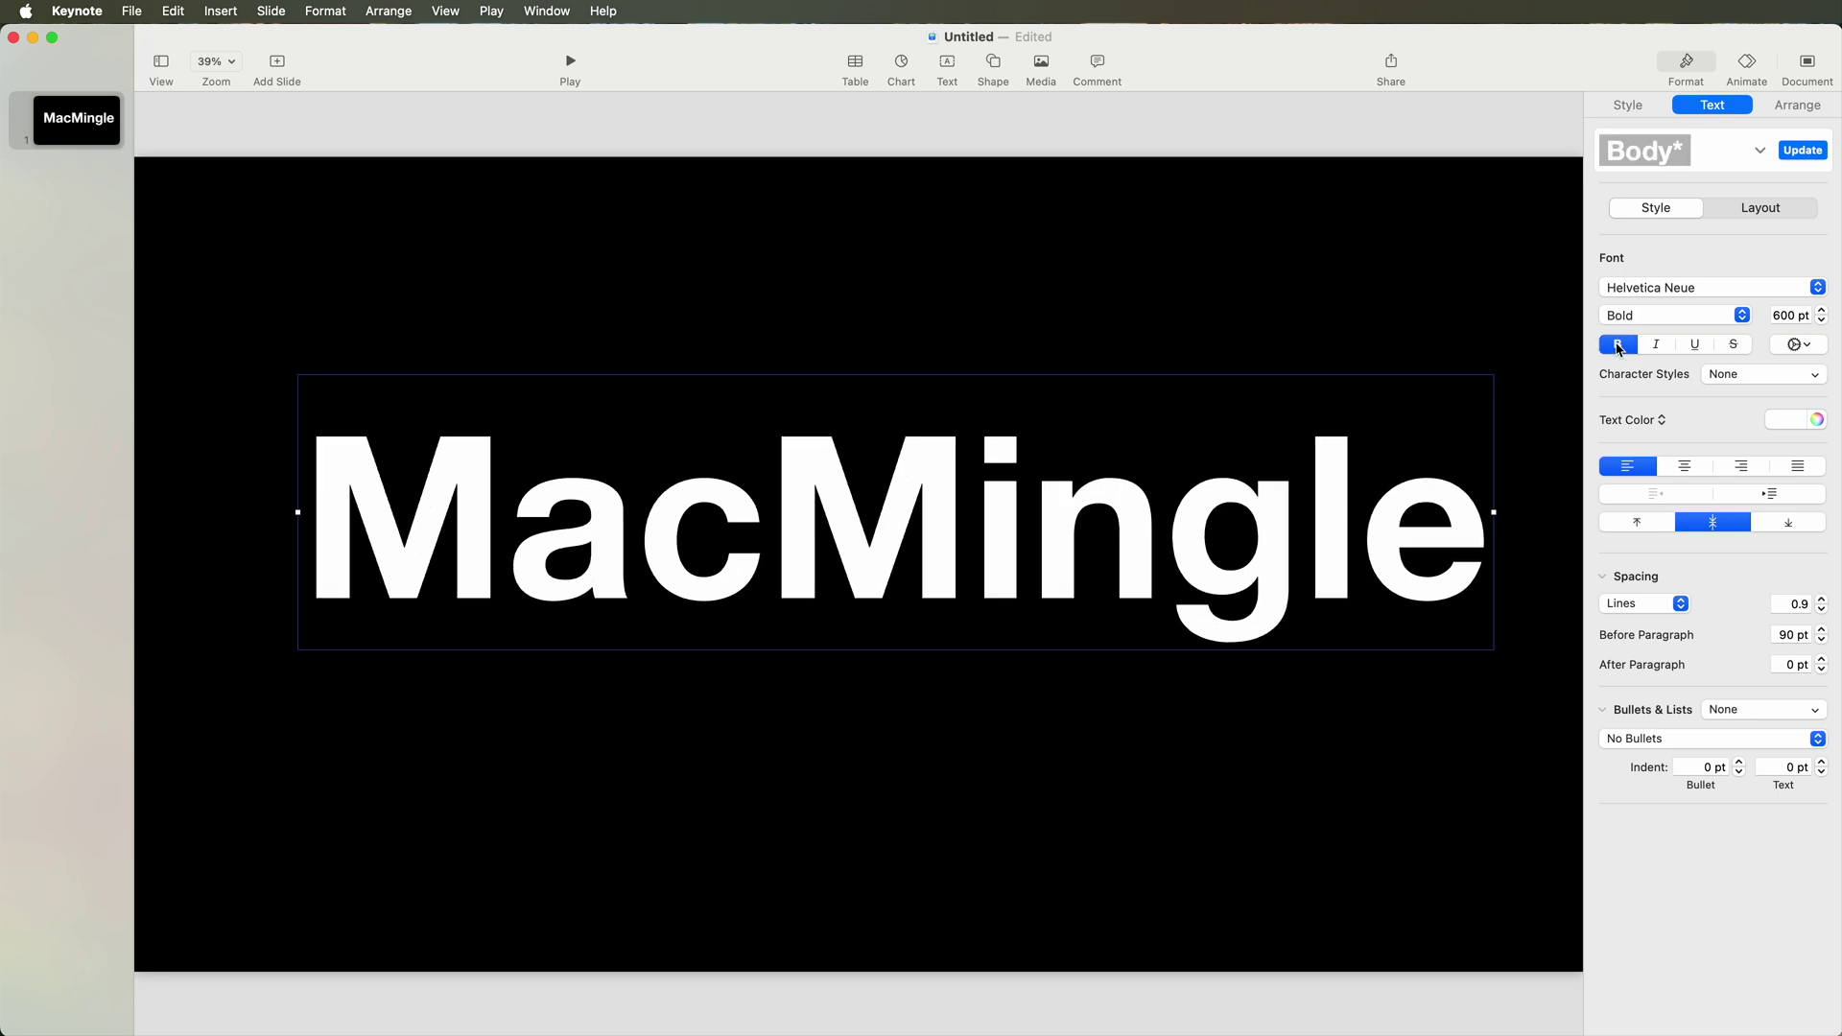
click(1656, 288)
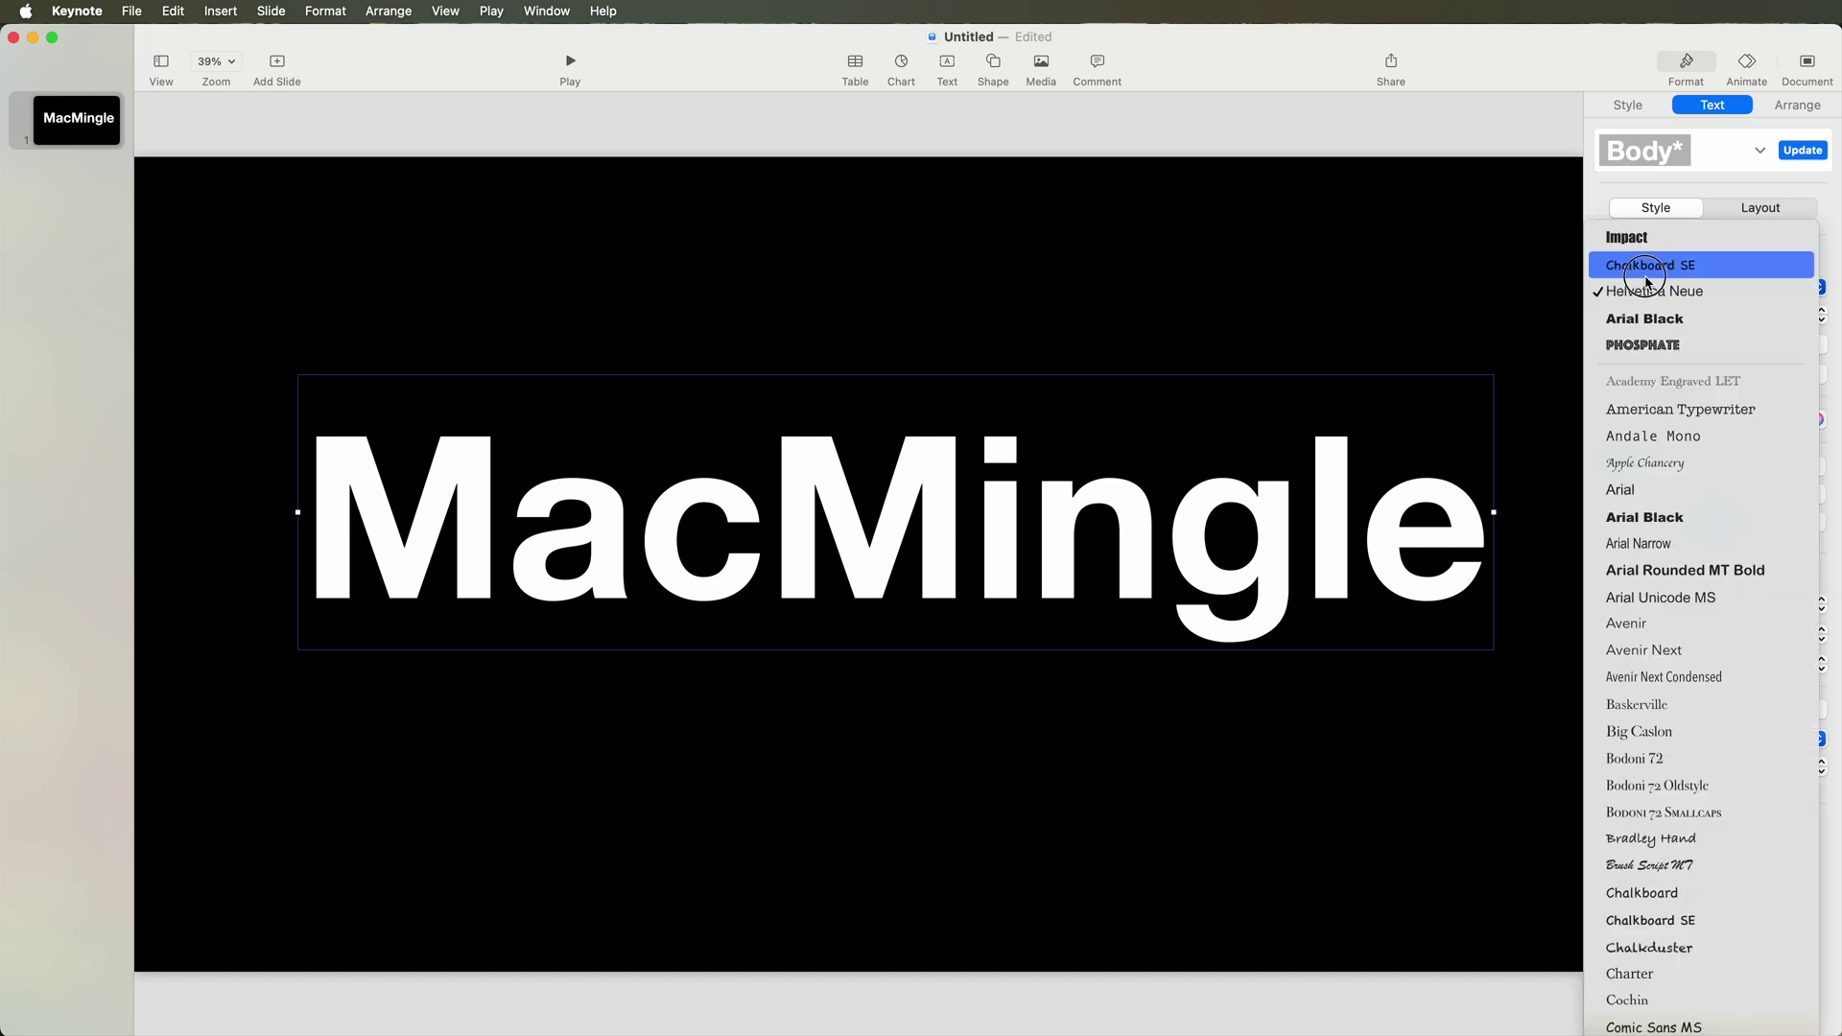
click(1648, 267)
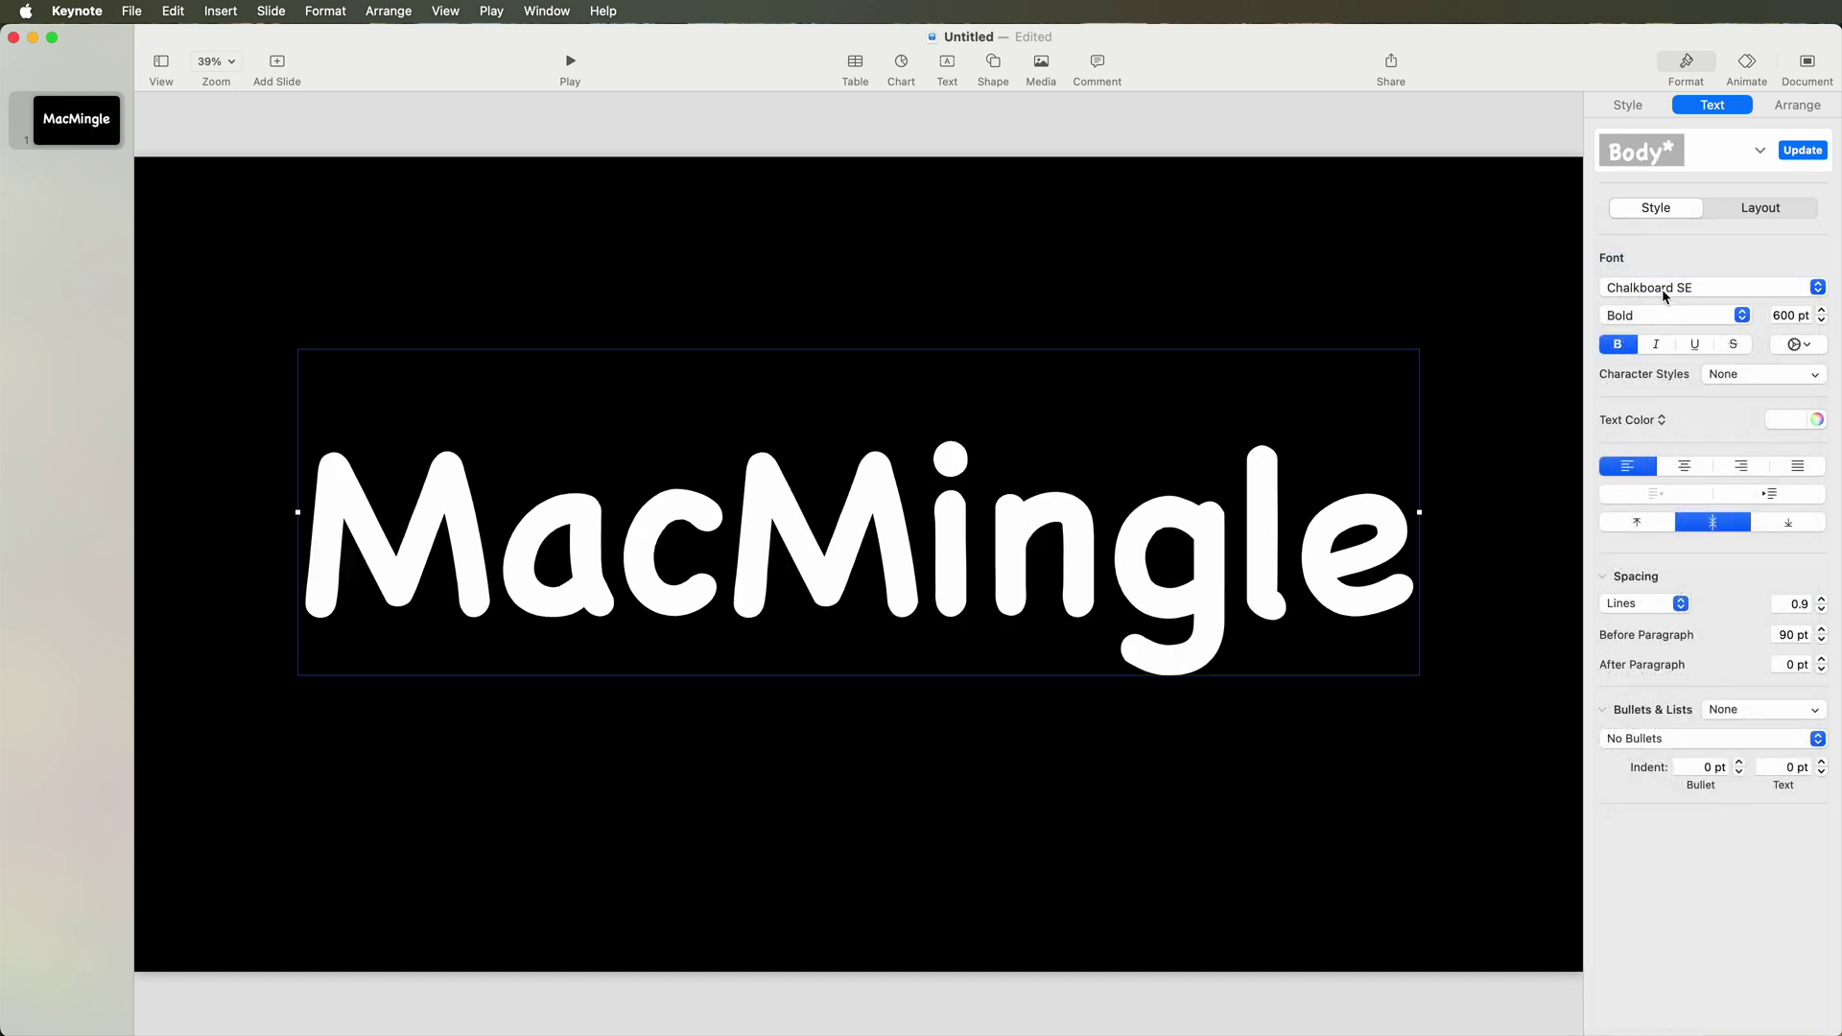
click(1662, 290)
click(1631, 319)
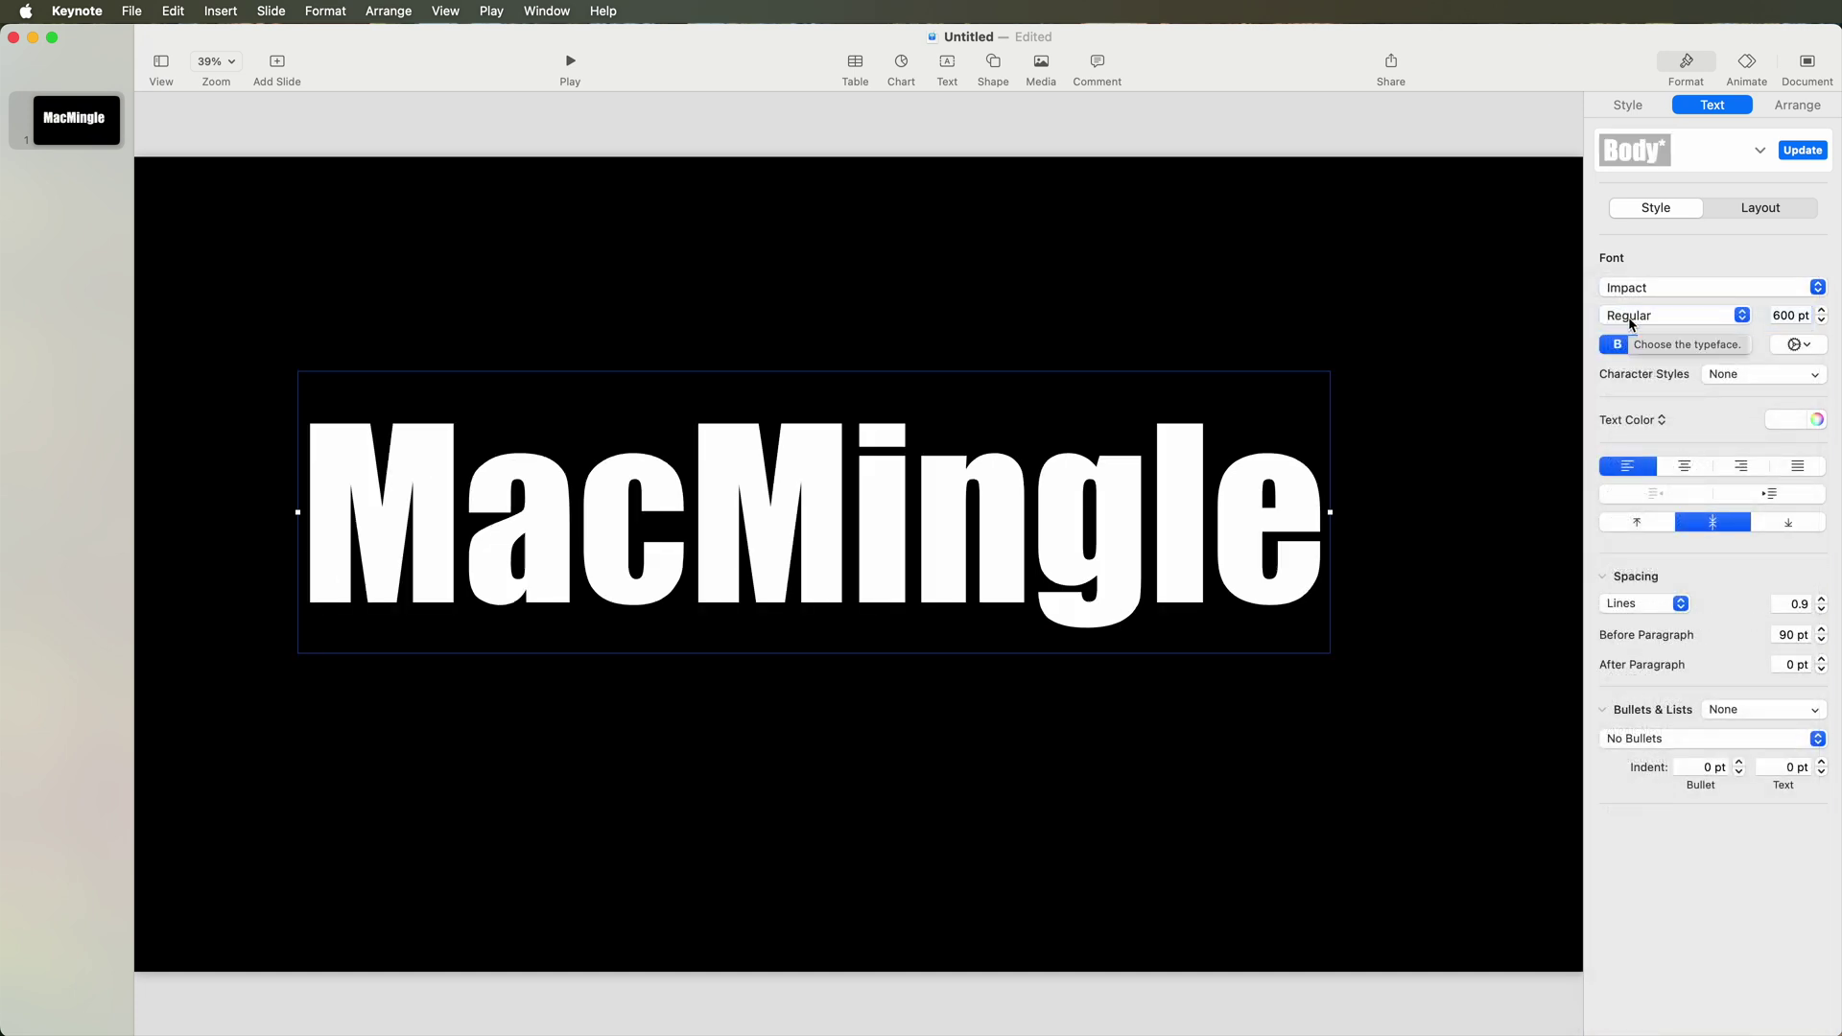
- Shift the MacMingle text box slightly right toward the slide centre
click(1006, 687)
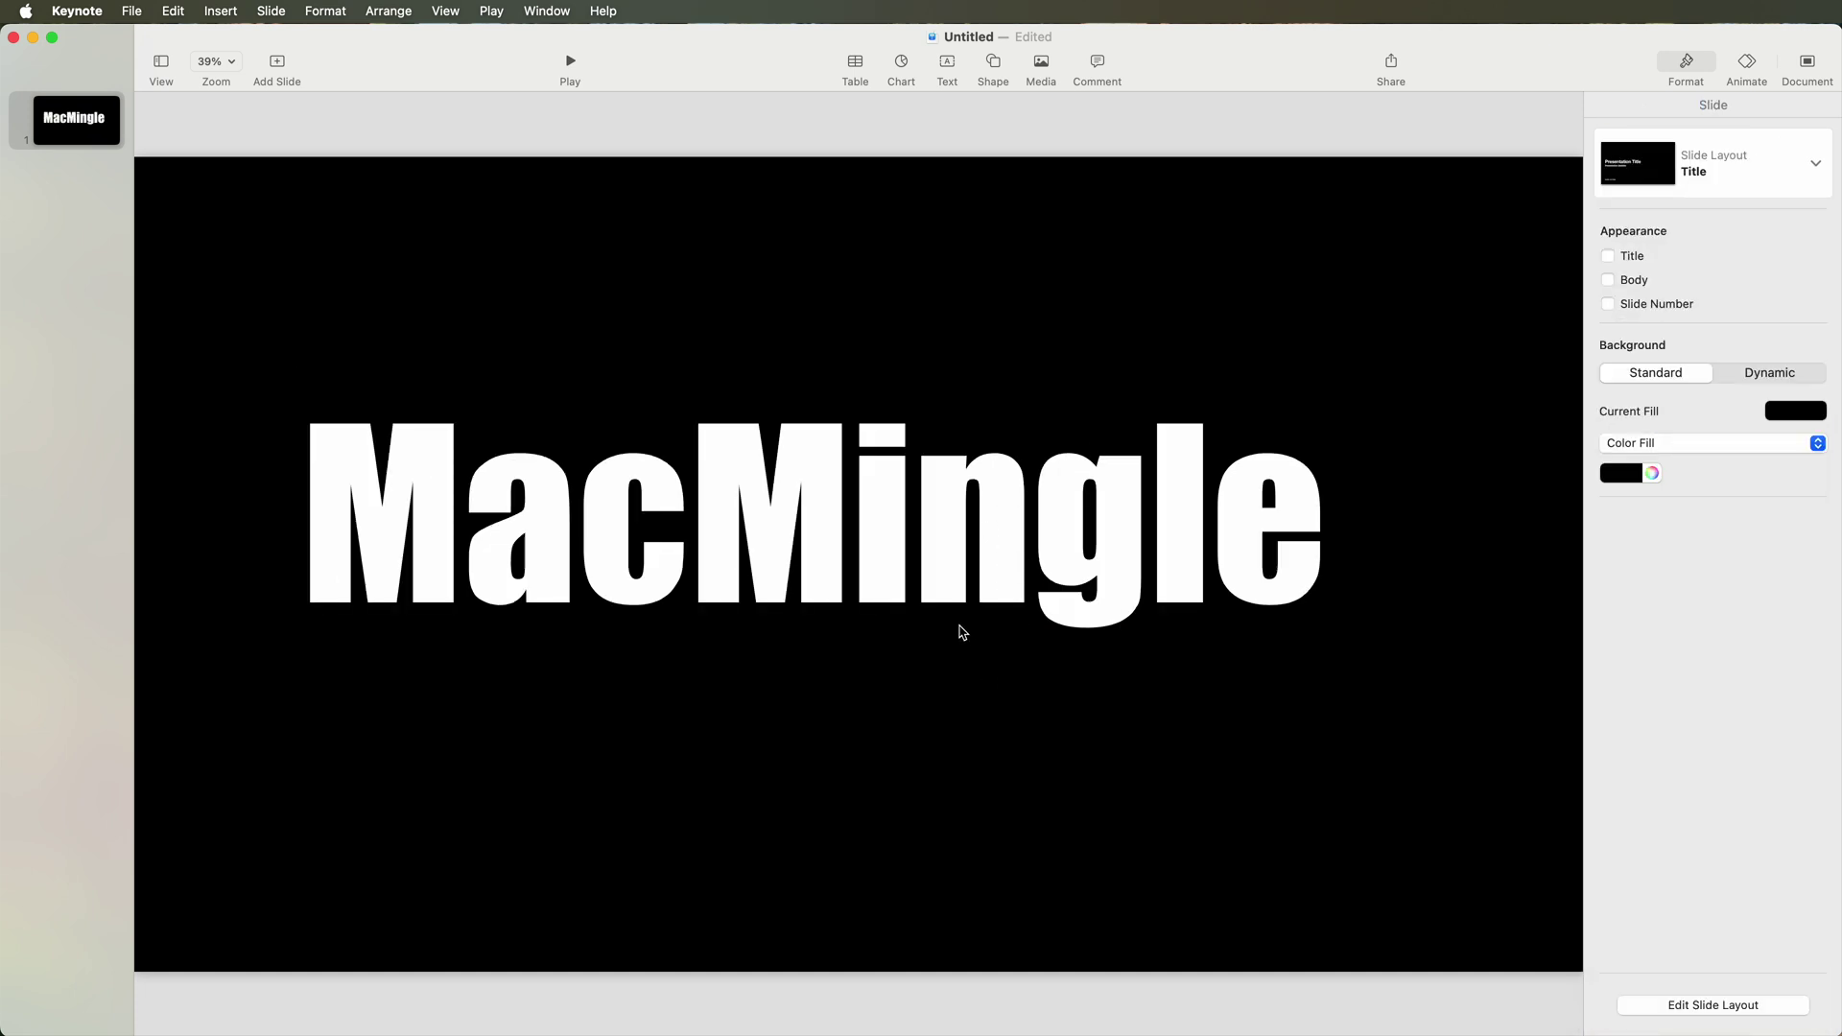
drag(962, 628, 1009, 625)
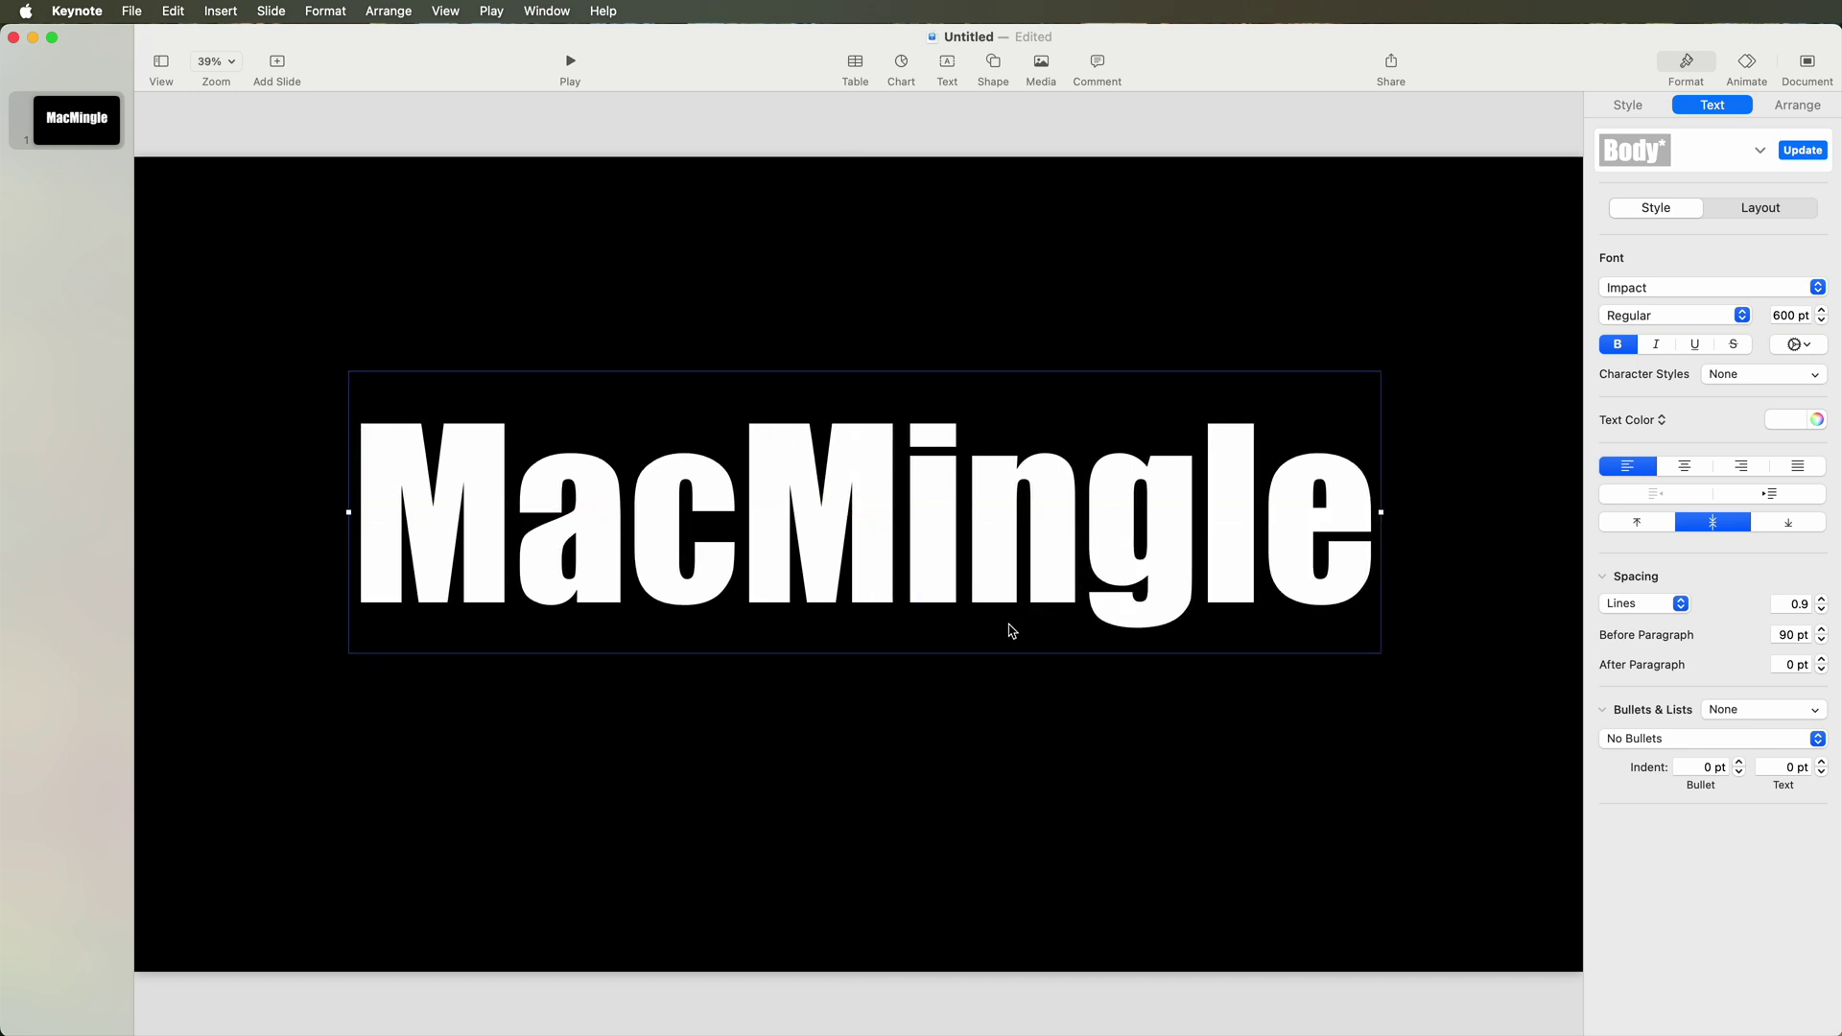
click(351, 226)
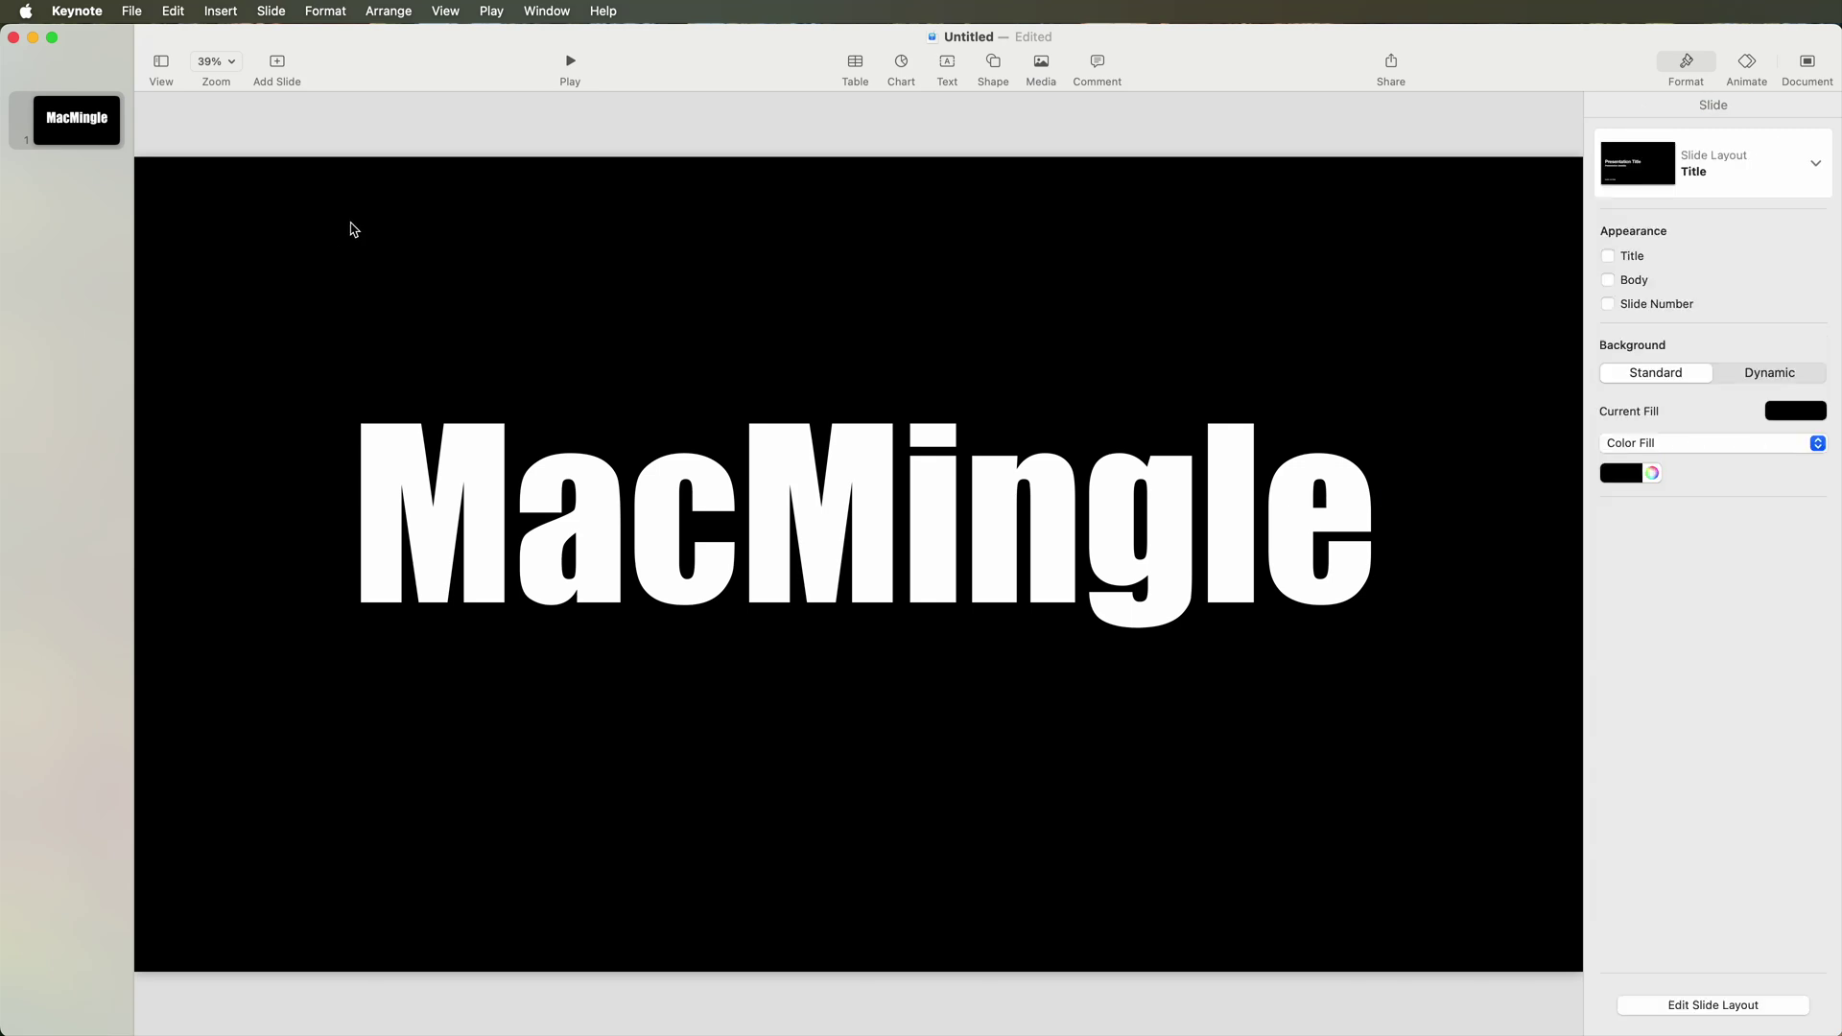
- Begin exporting the presentation as Images with the format set to PNG
click(132, 10)
mouse_move(144, 331)
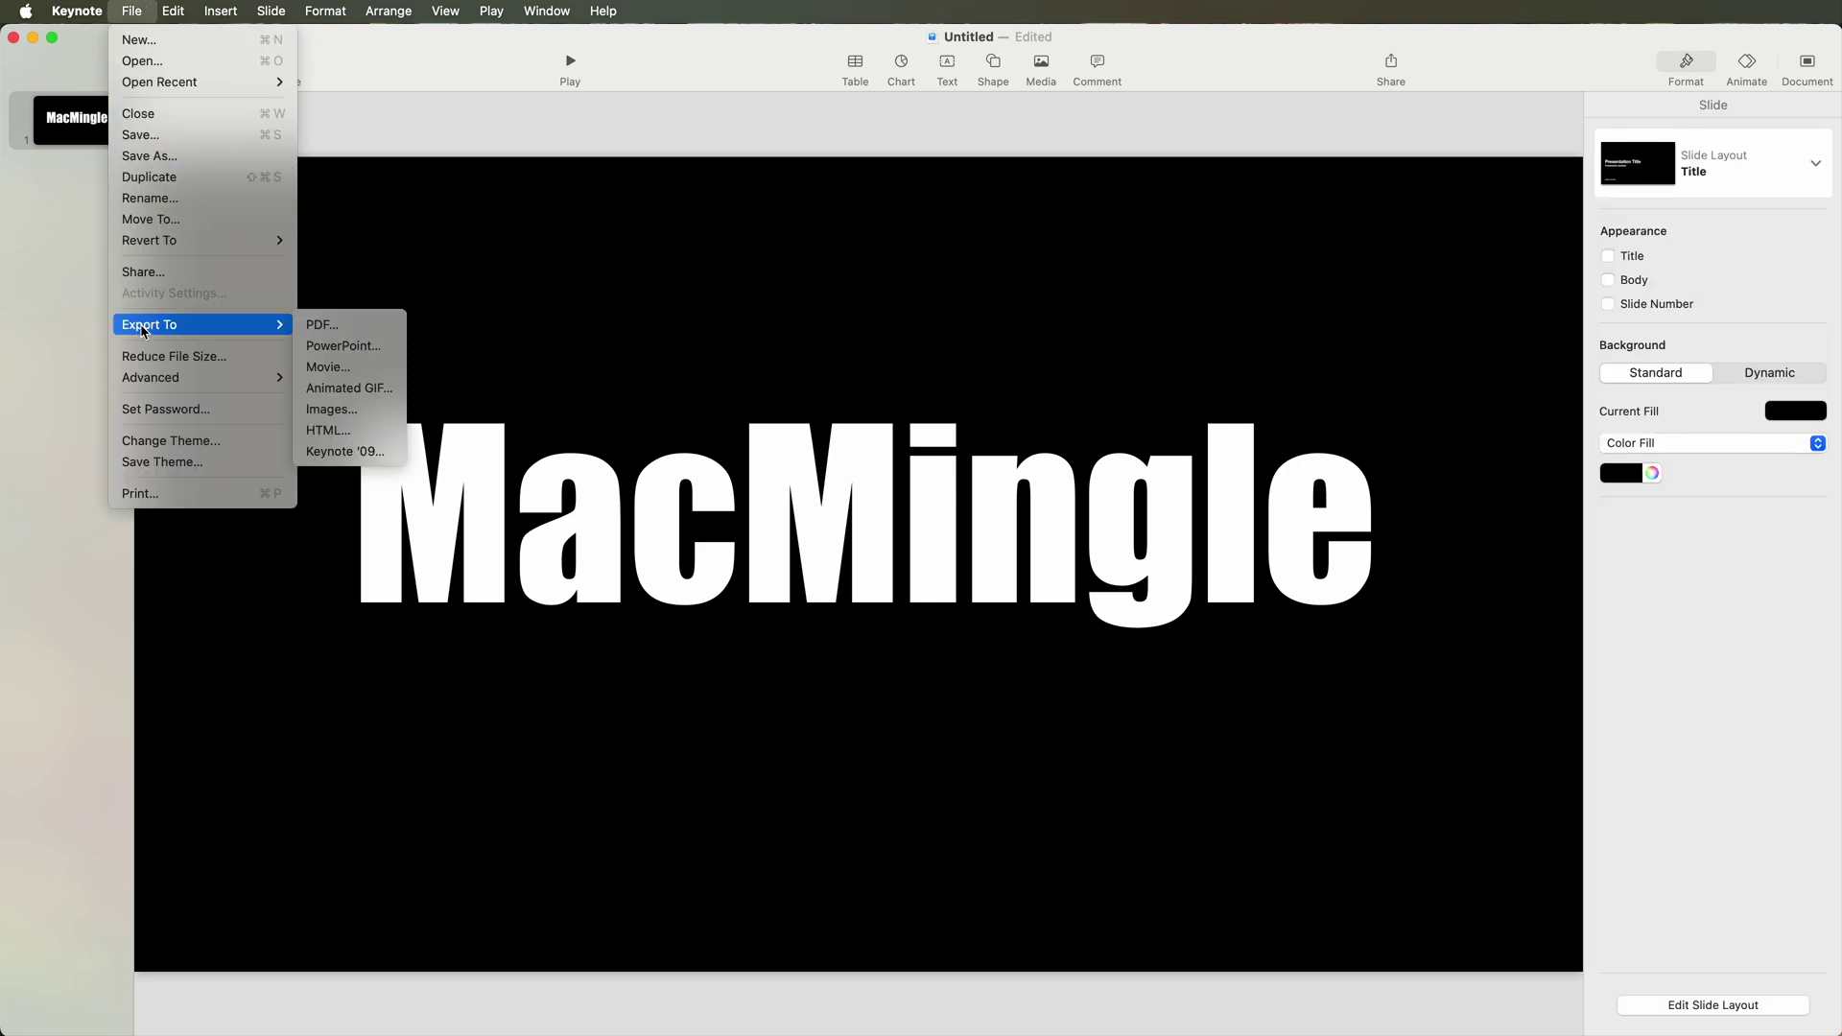
click(359, 414)
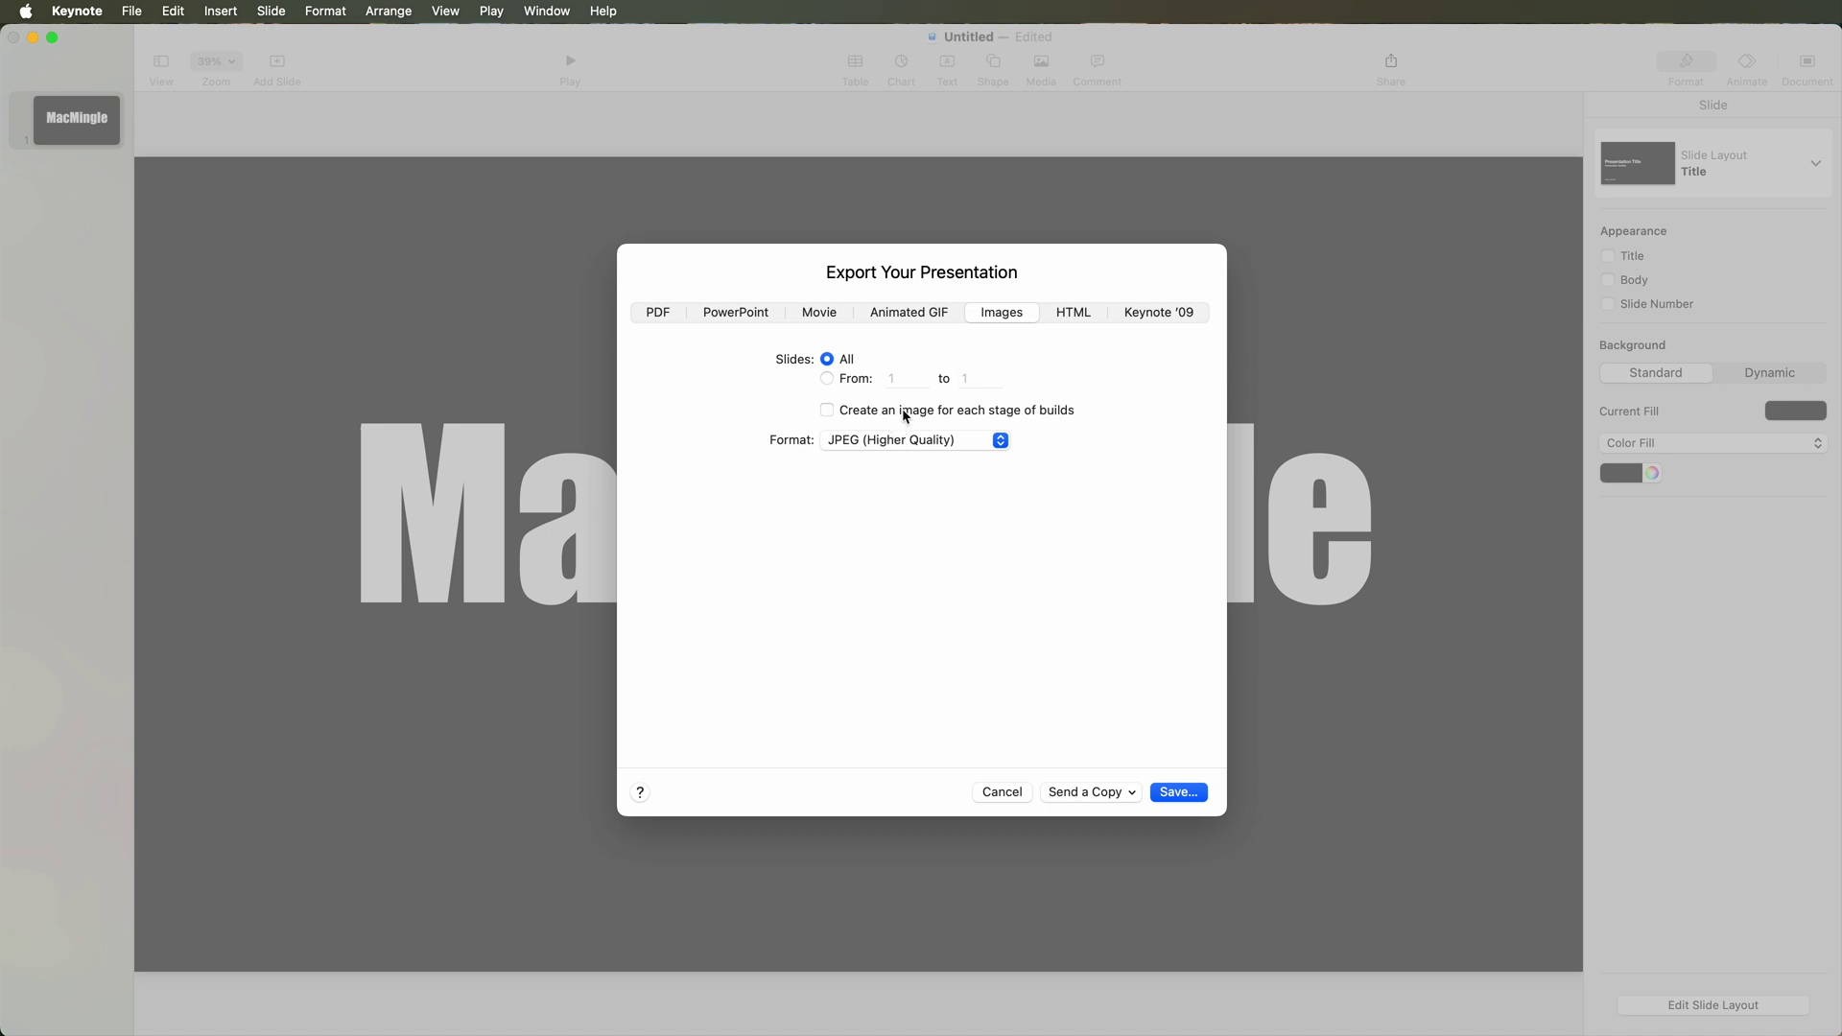
click(993, 444)
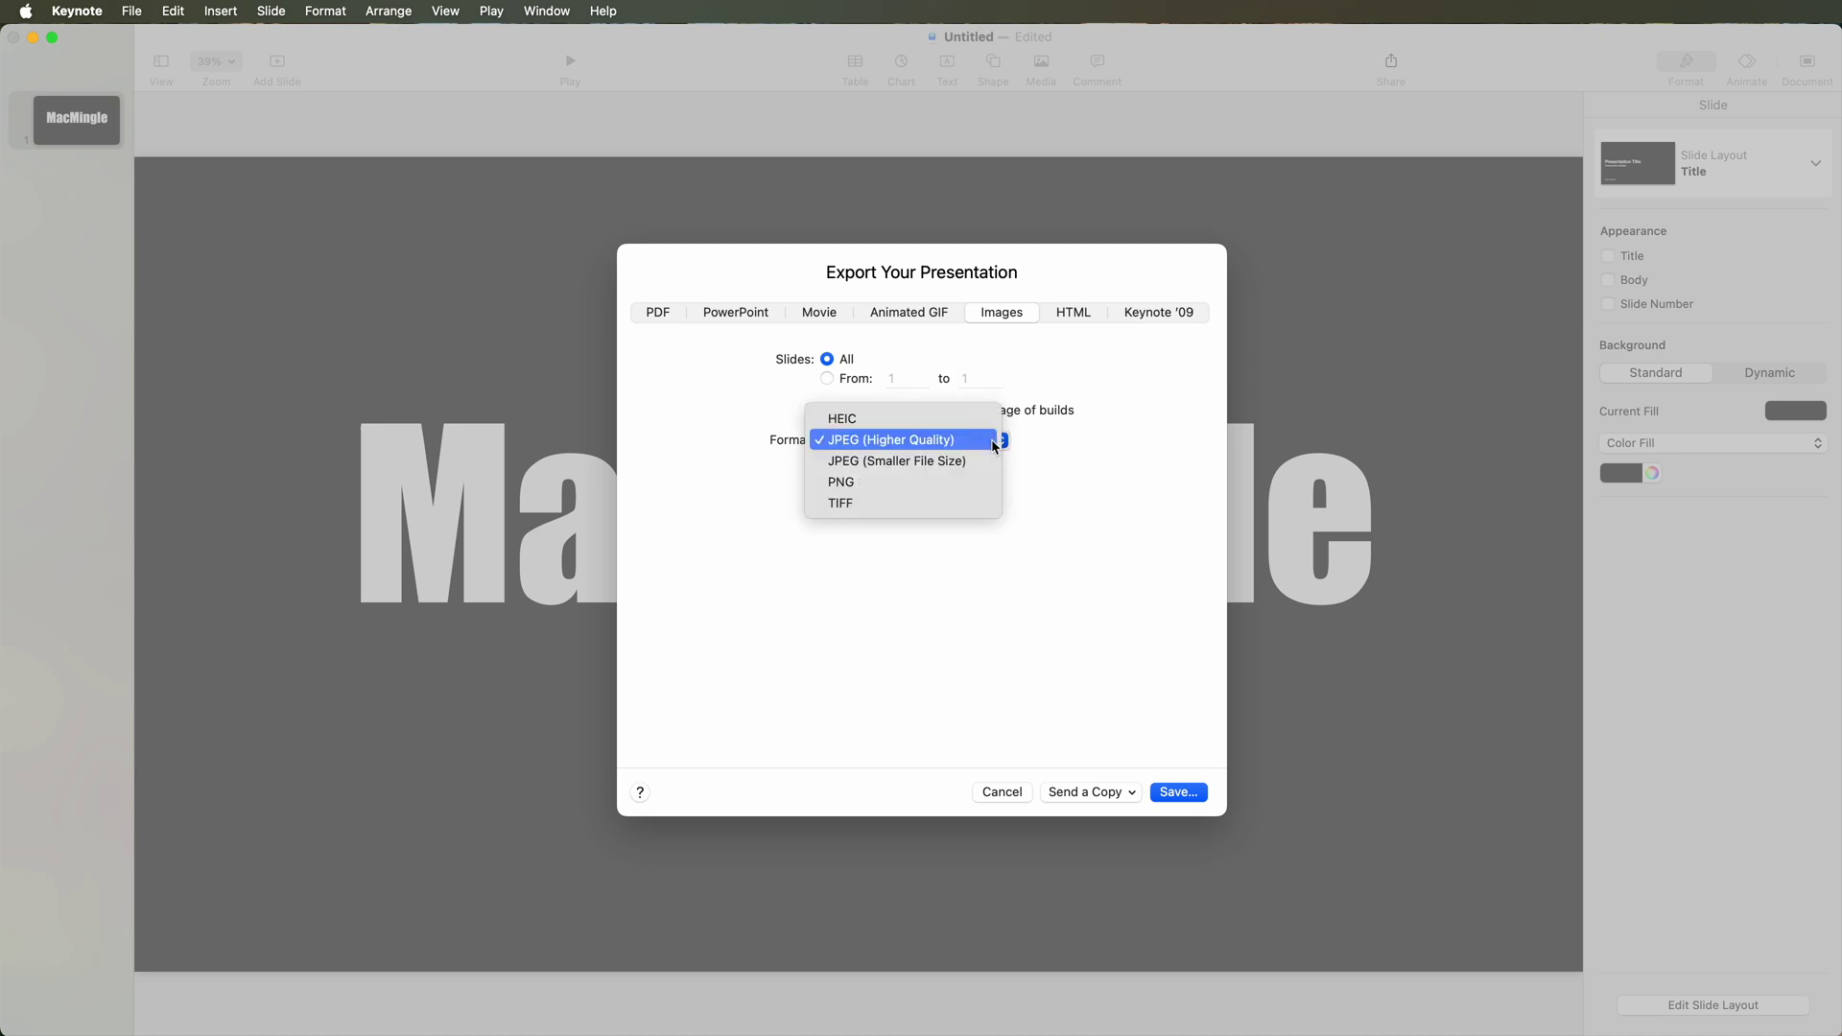
click(854, 482)
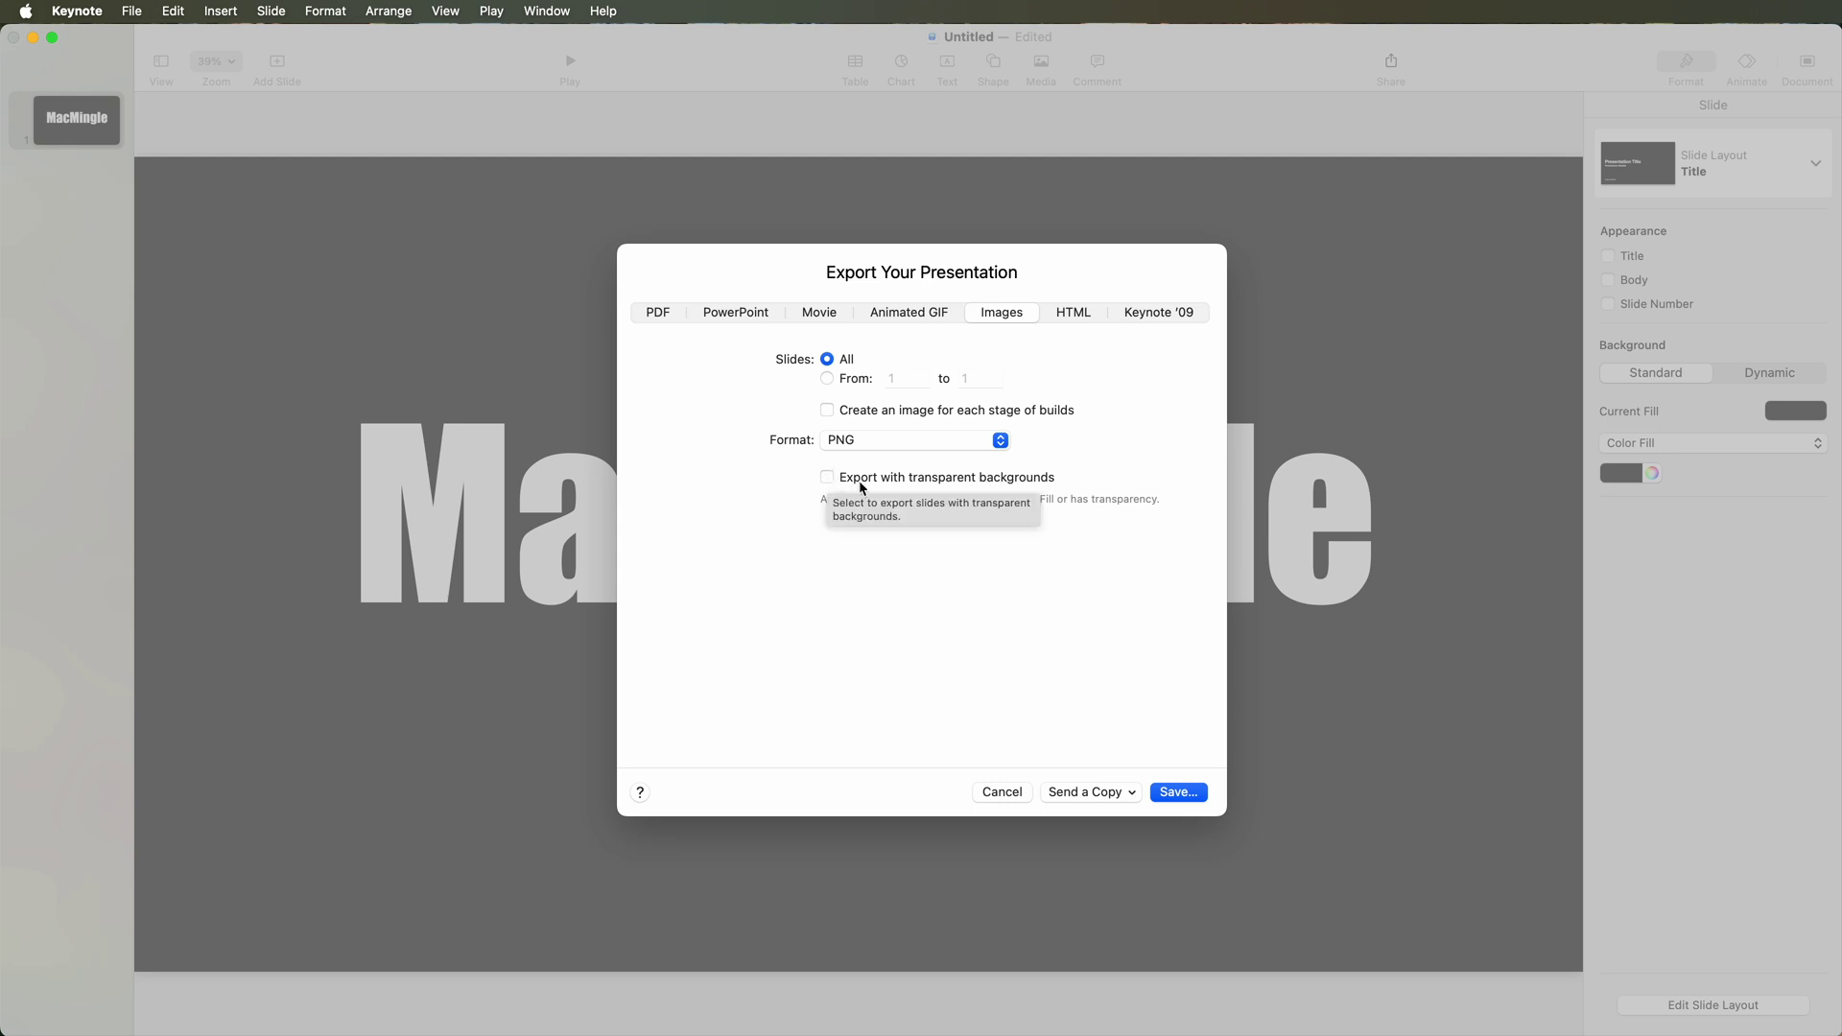
- Export the slide as a PNG named 'MaskText' into the Mask01 folder
click(1179, 796)
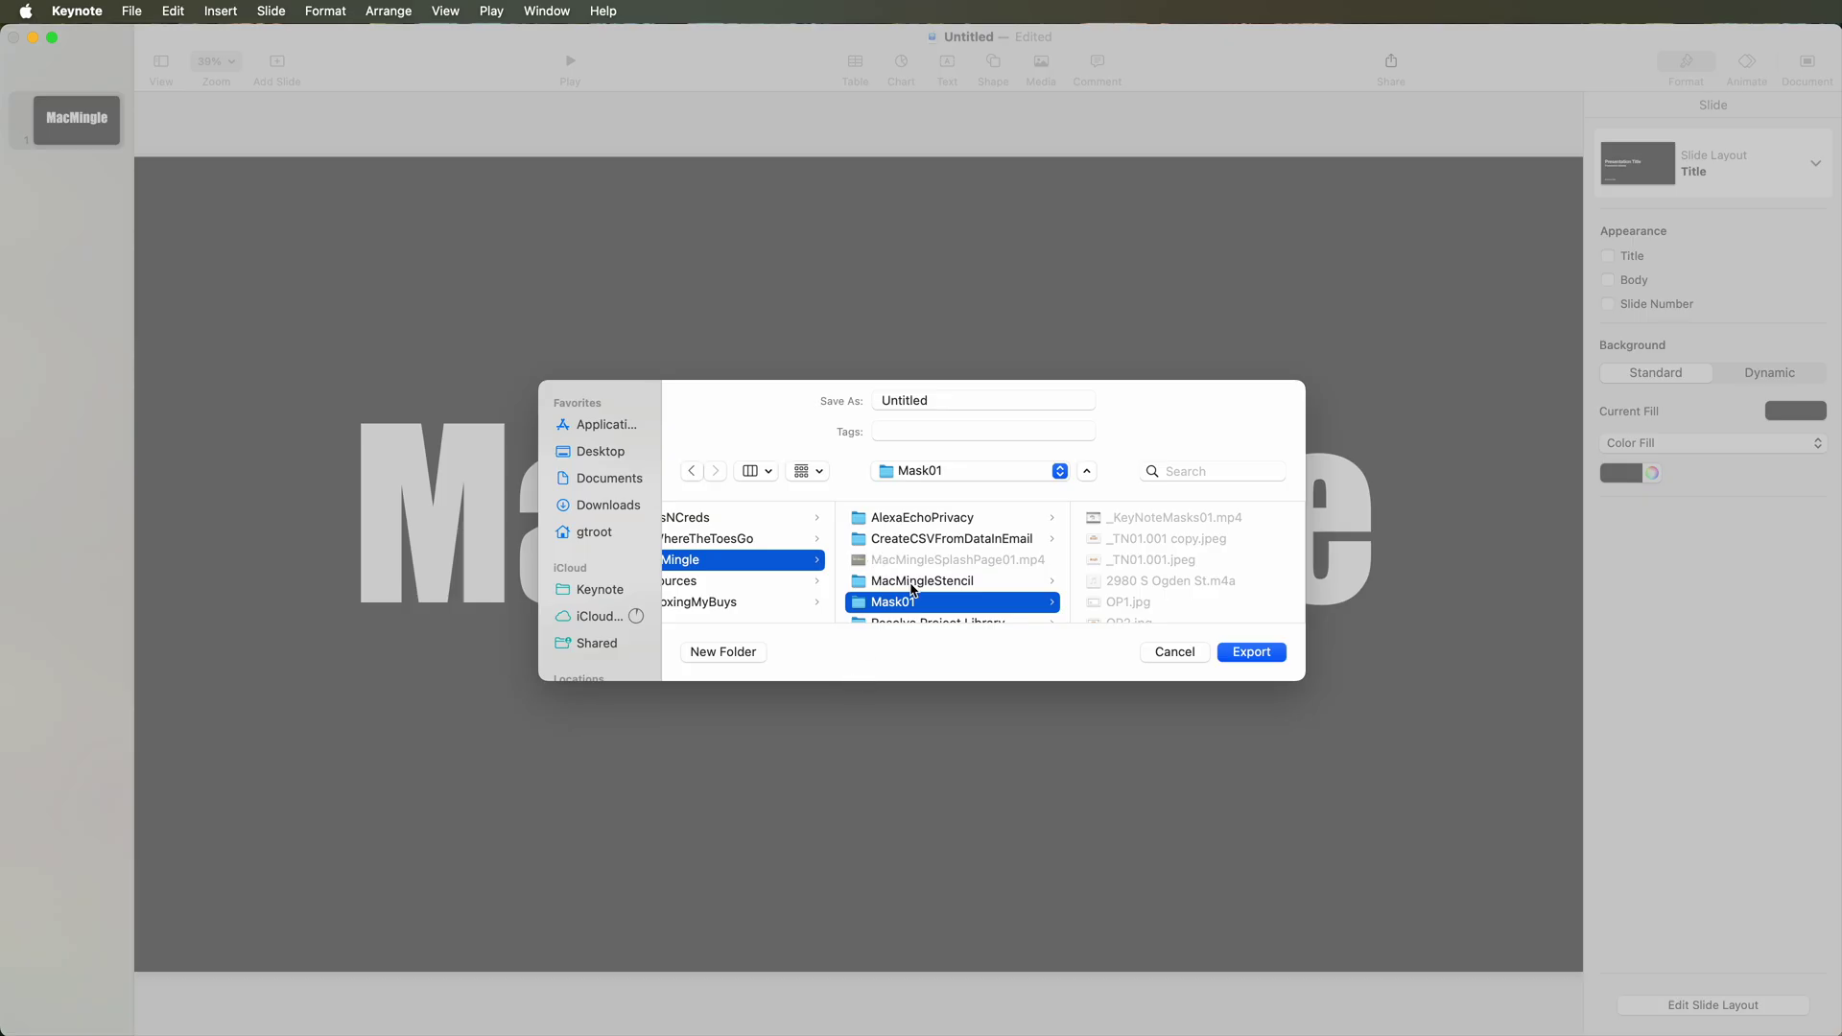
scroll(914, 590, down, 3)
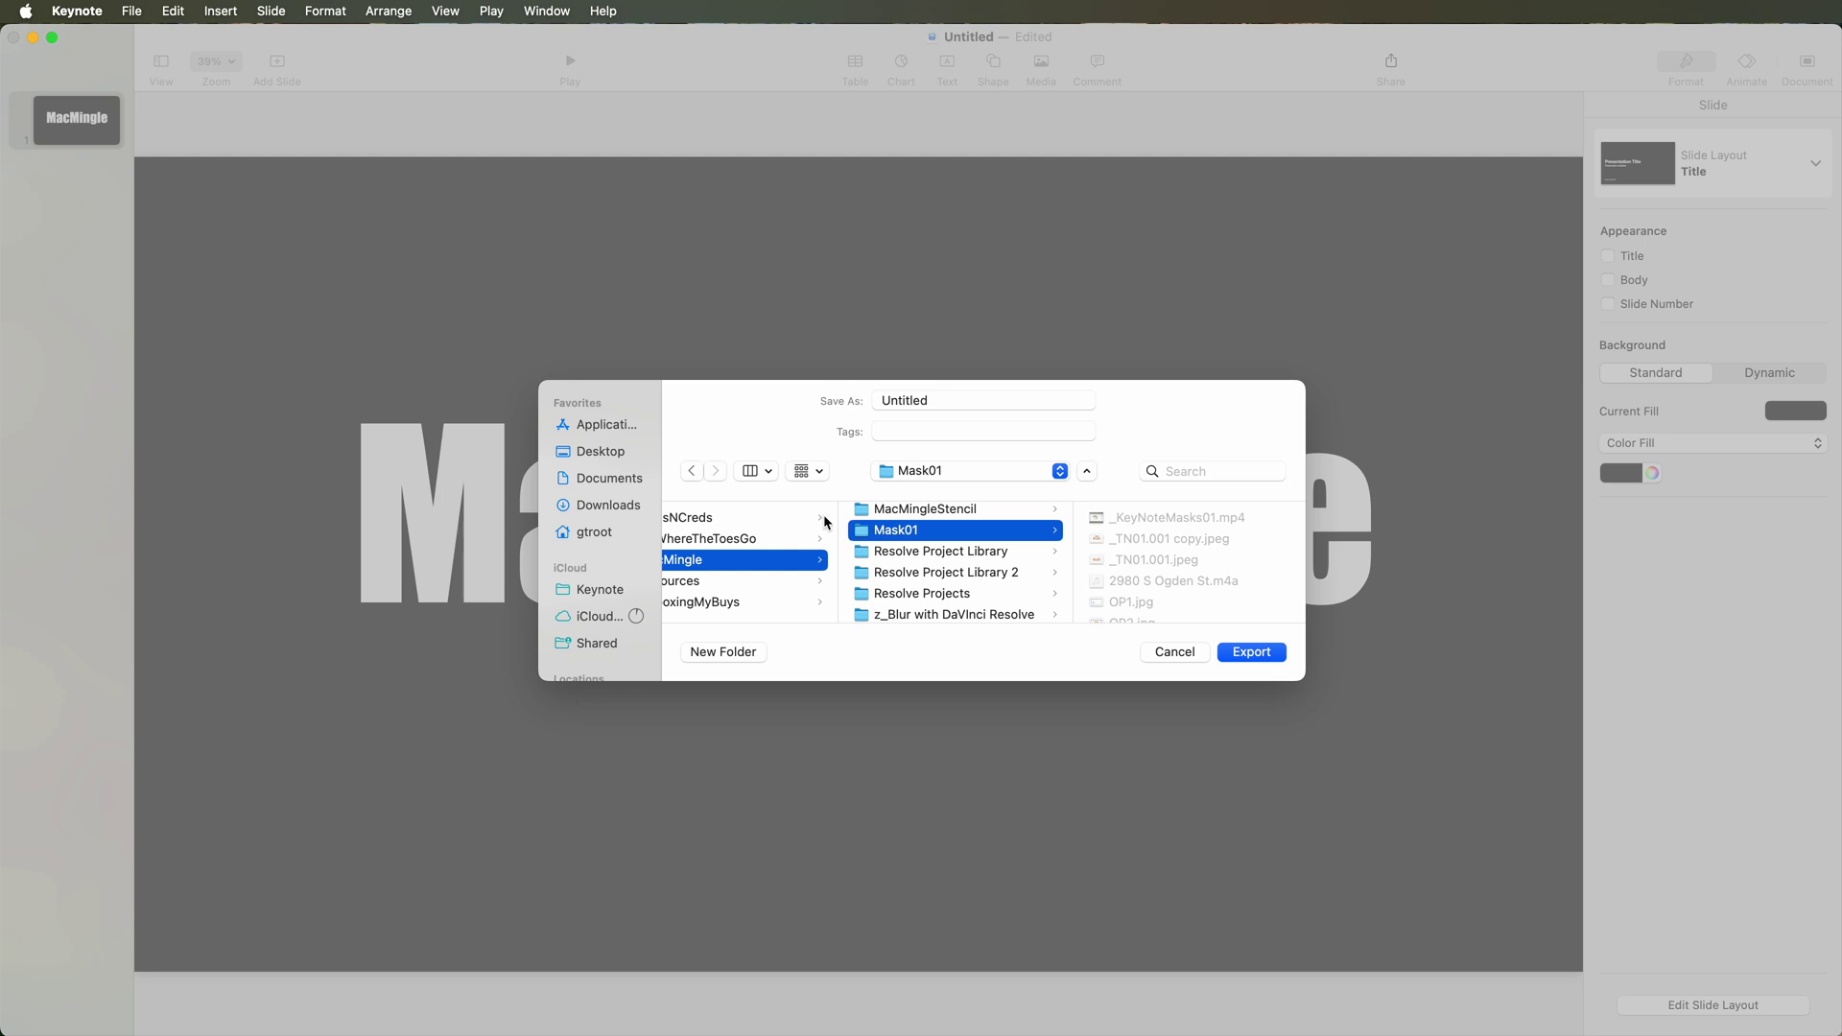
double_click(942, 402)
key(BackSpace)
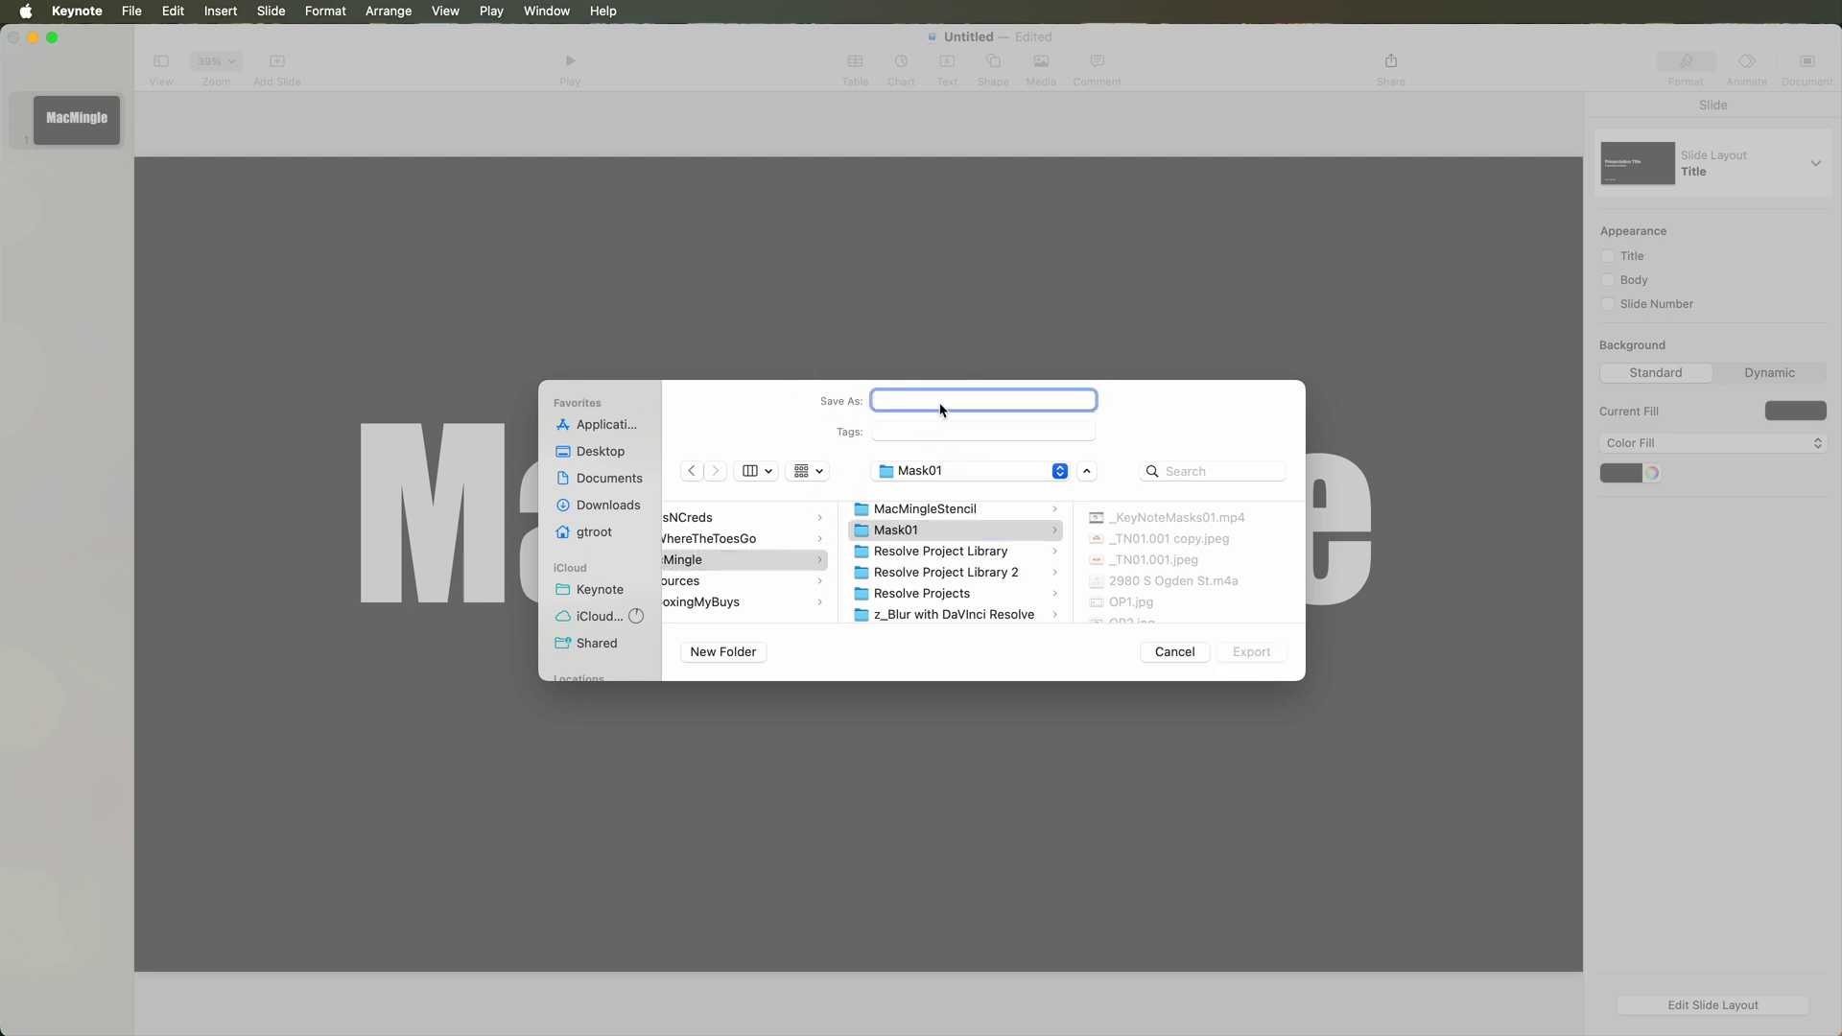
text(MaskText)
click(1250, 654)
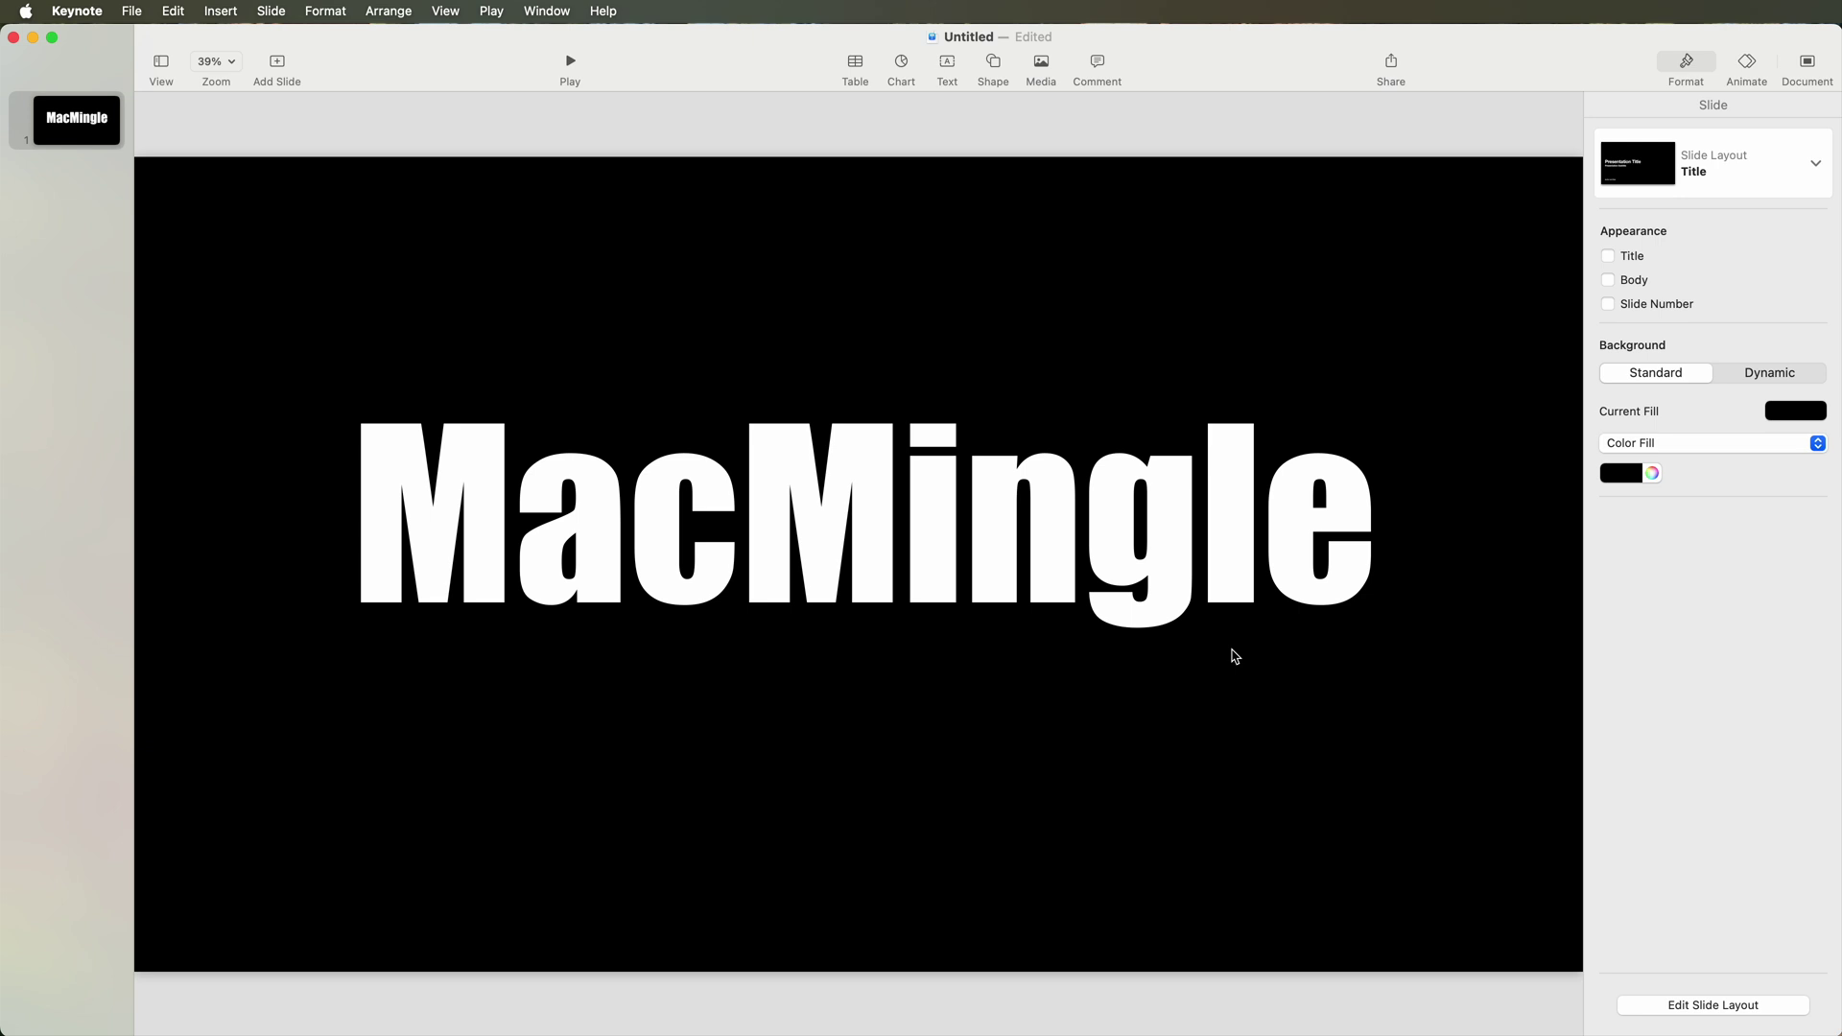
- Add a blank second slide and browse Mask01 > MaskText for MaskText.001.png to insert
click(277, 63)
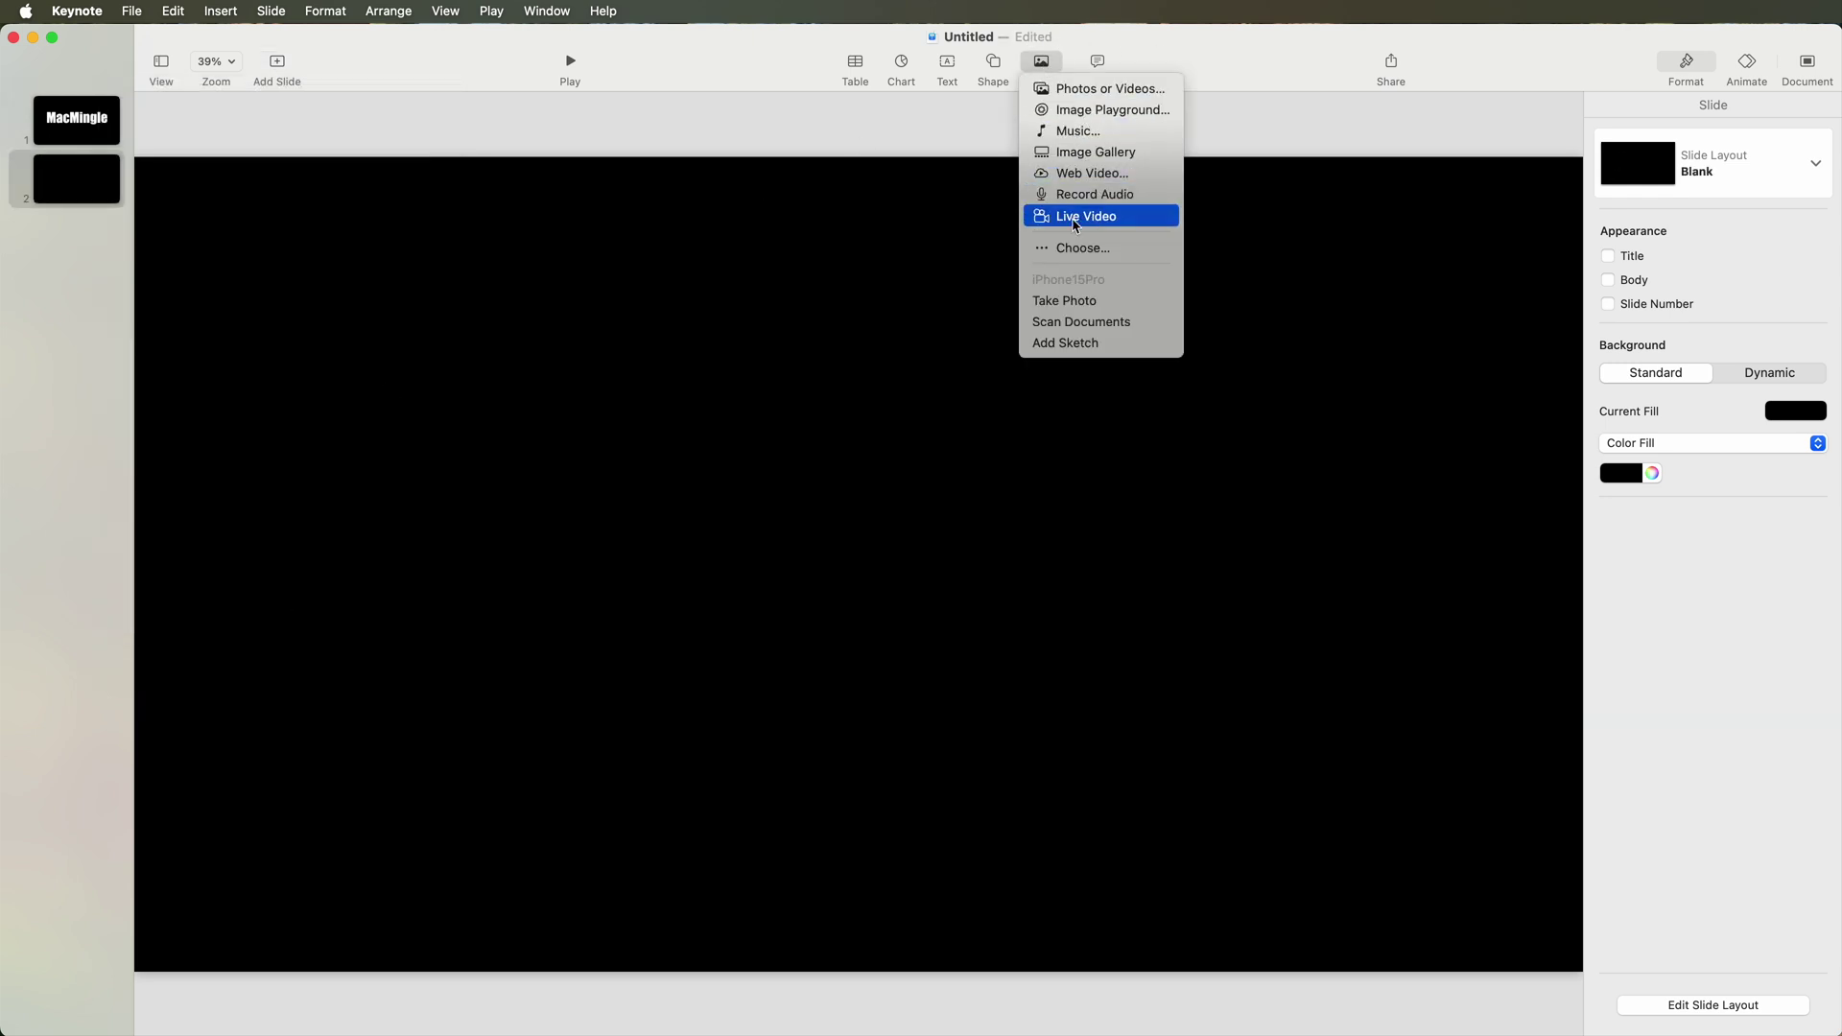
click(1075, 249)
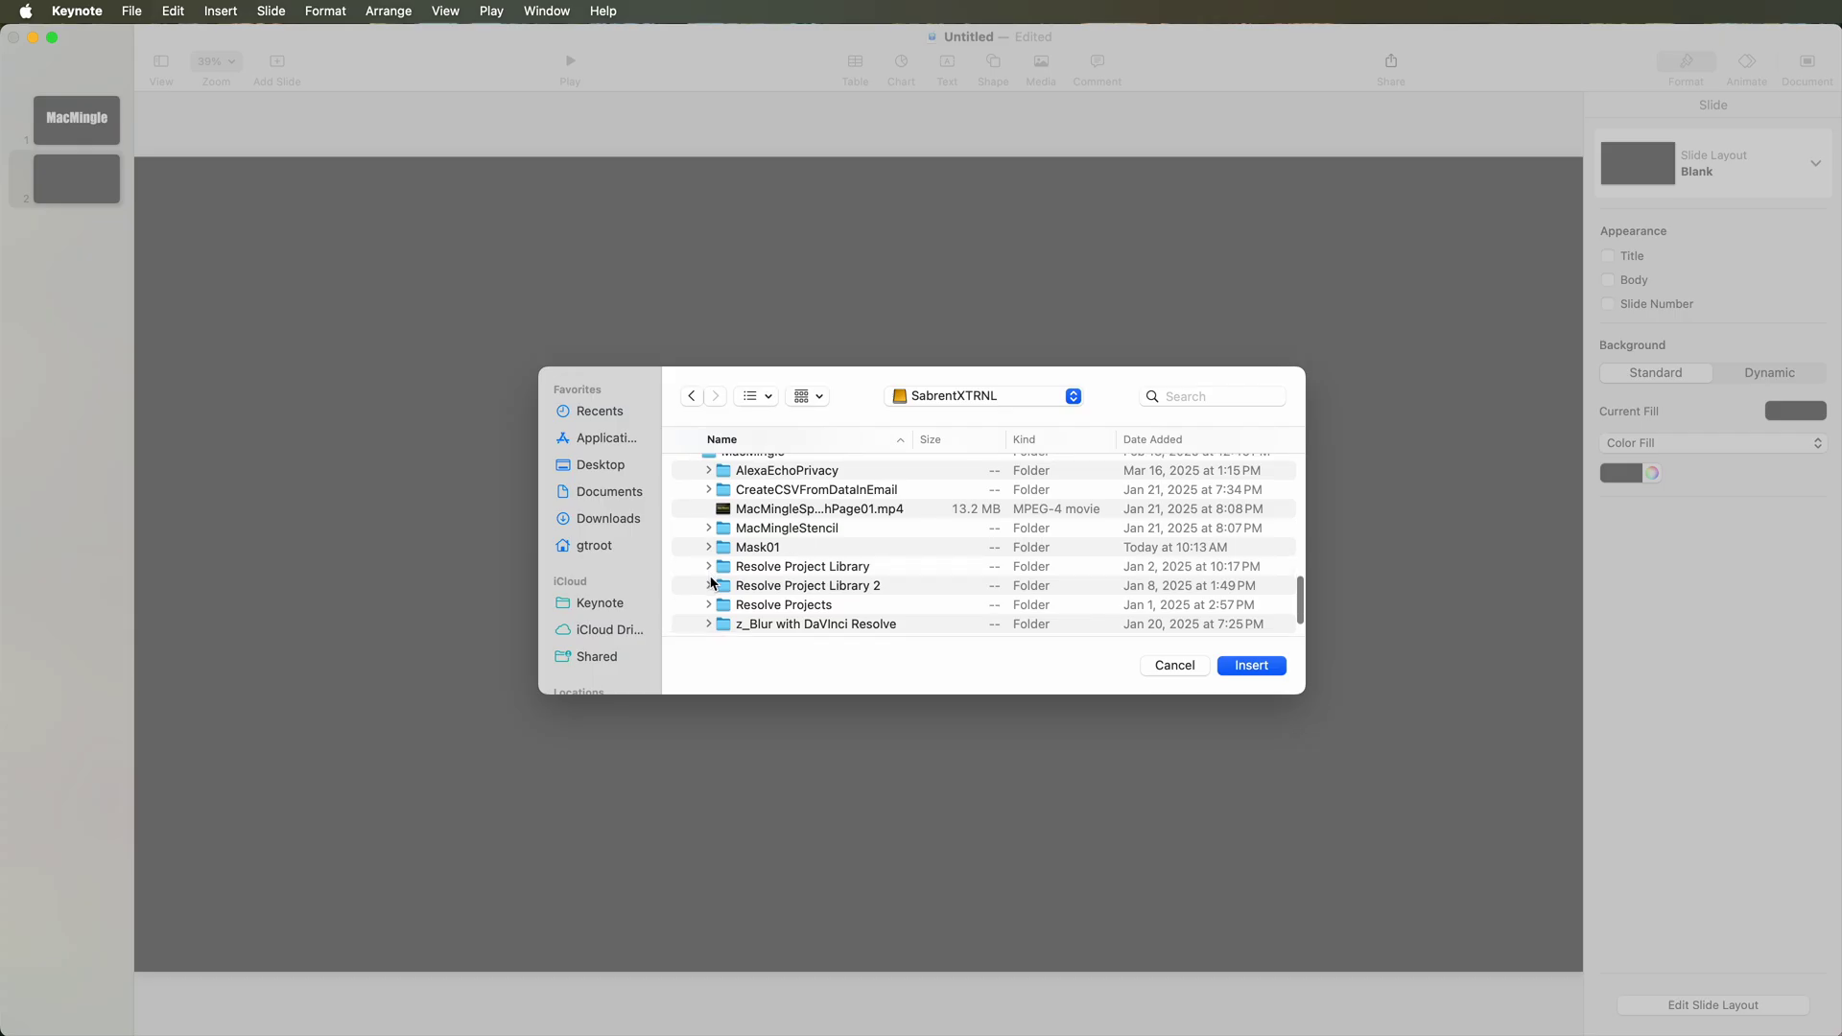
click(710, 548)
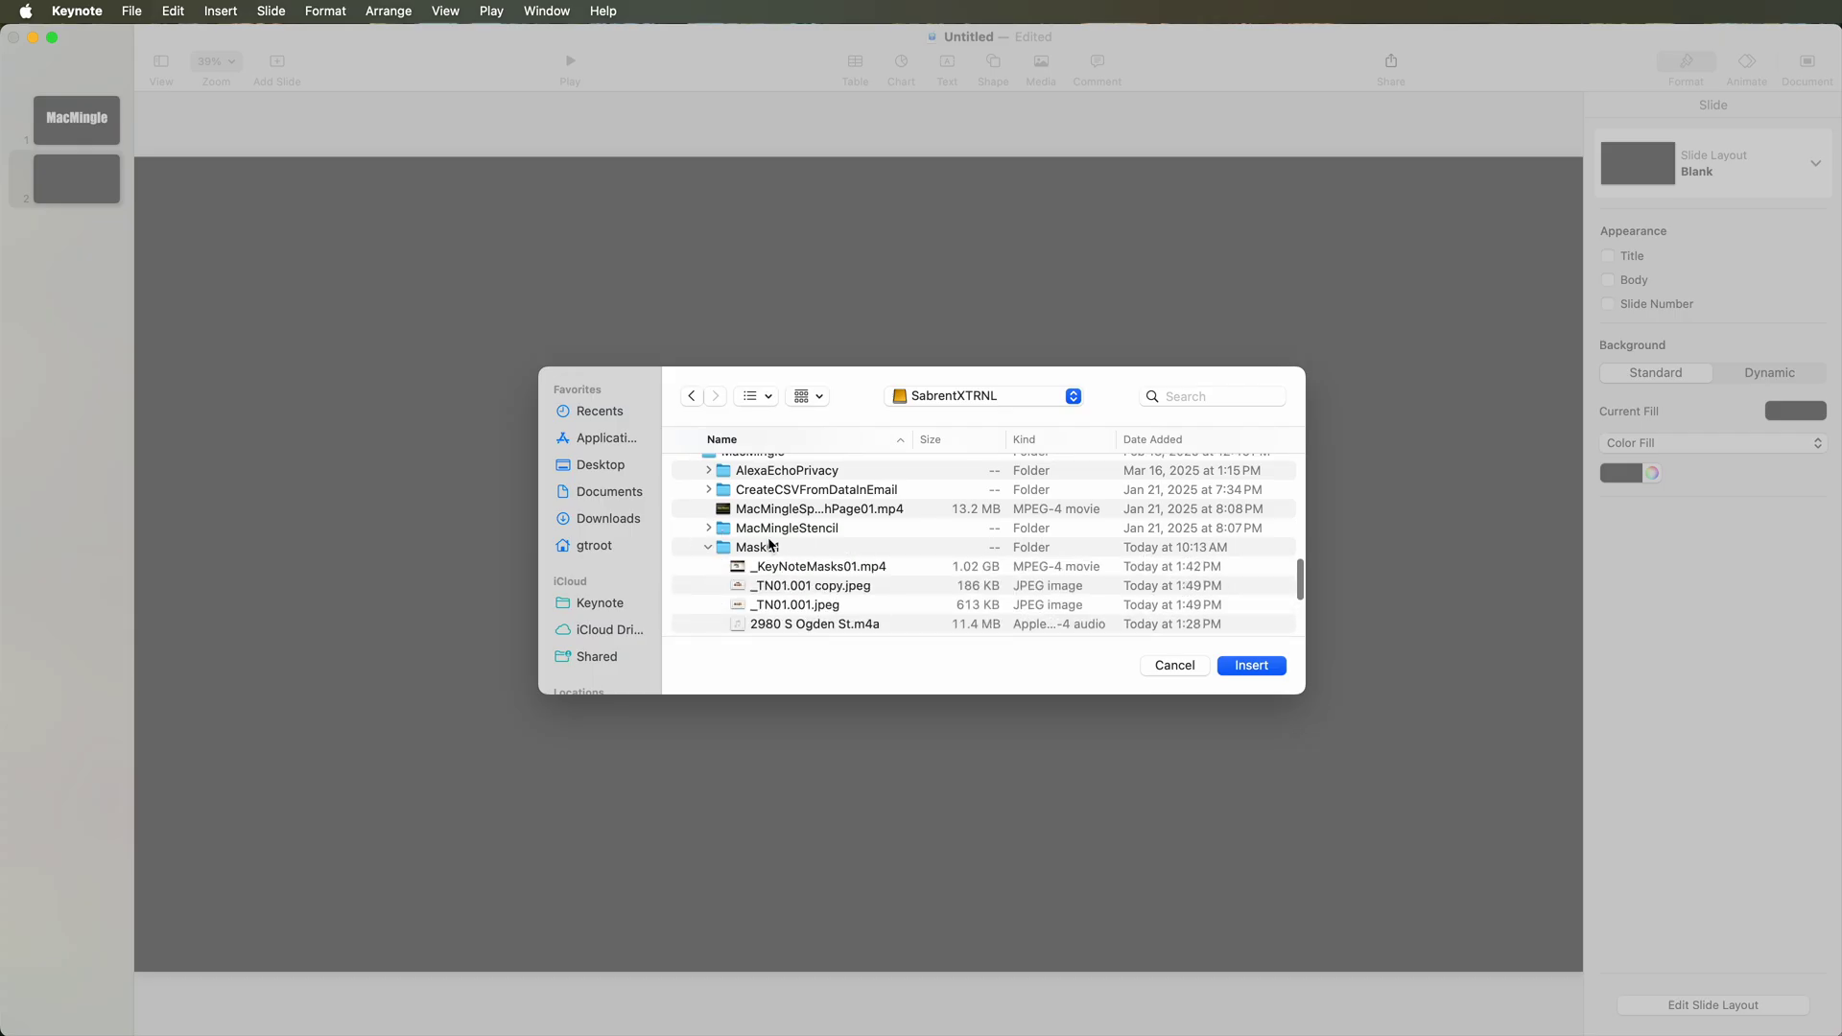
scroll(719, 528, down, 3)
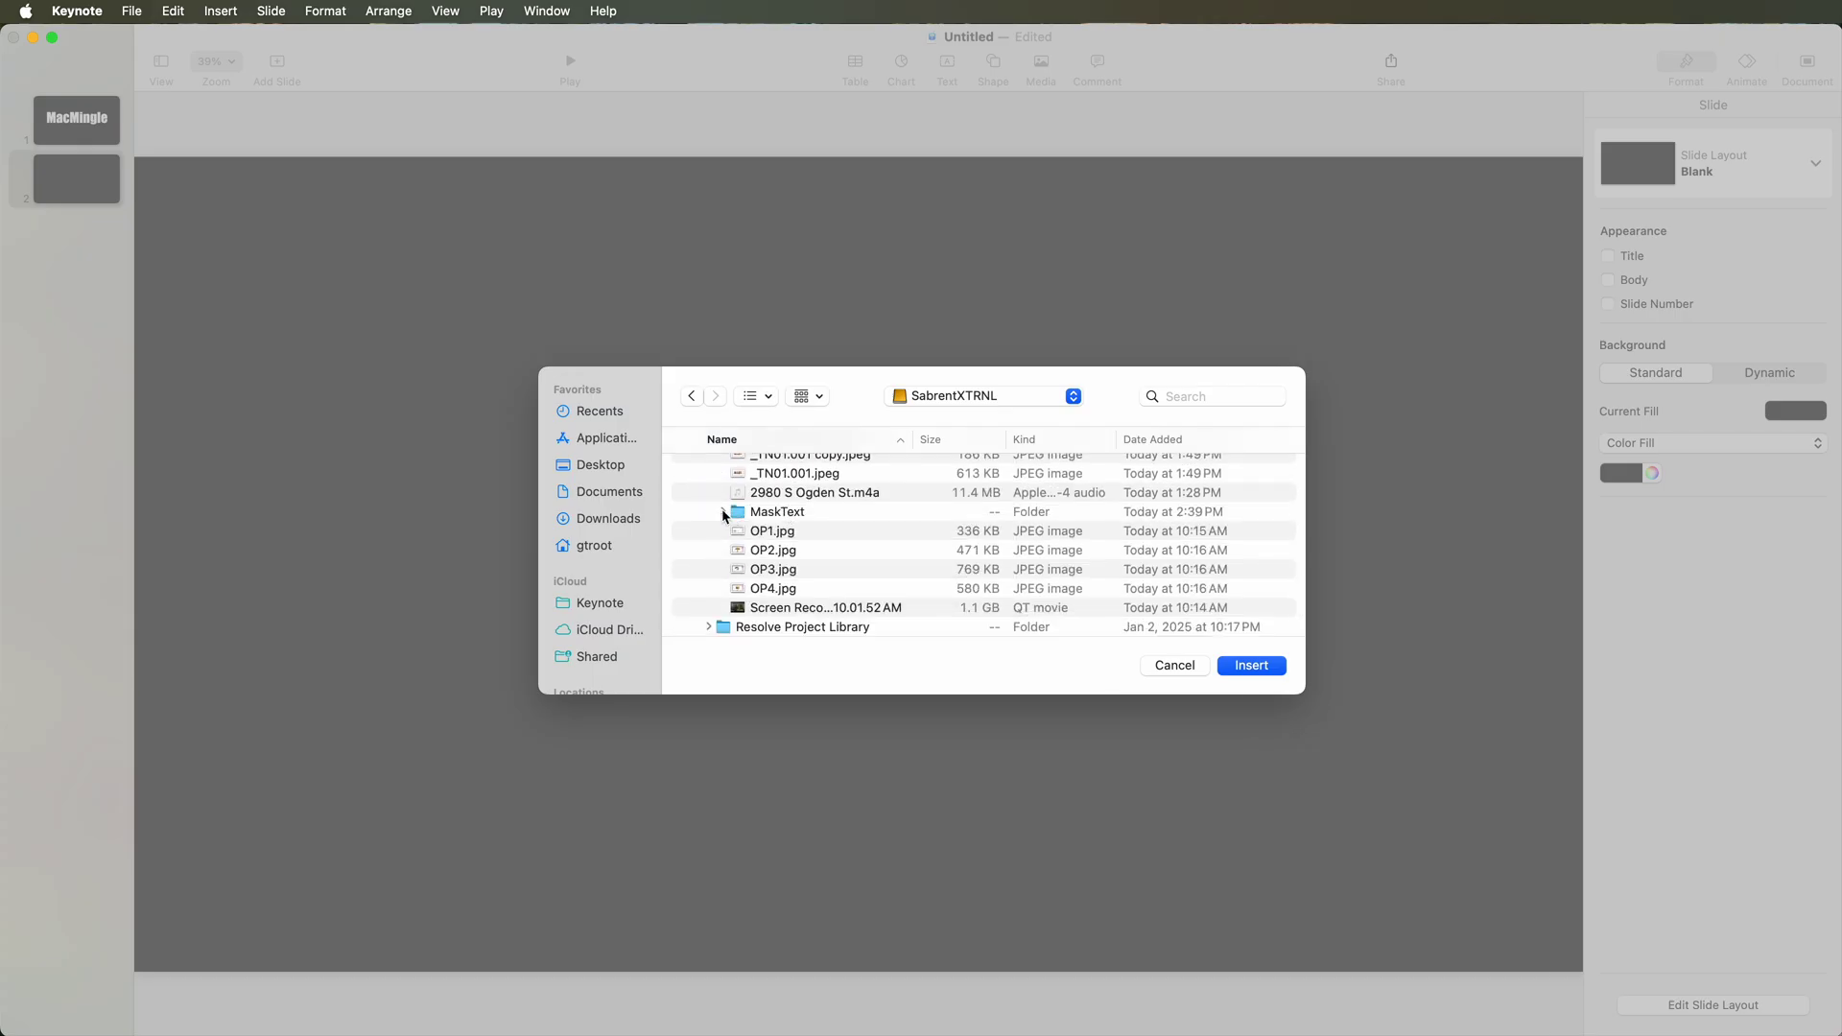
click(722, 511)
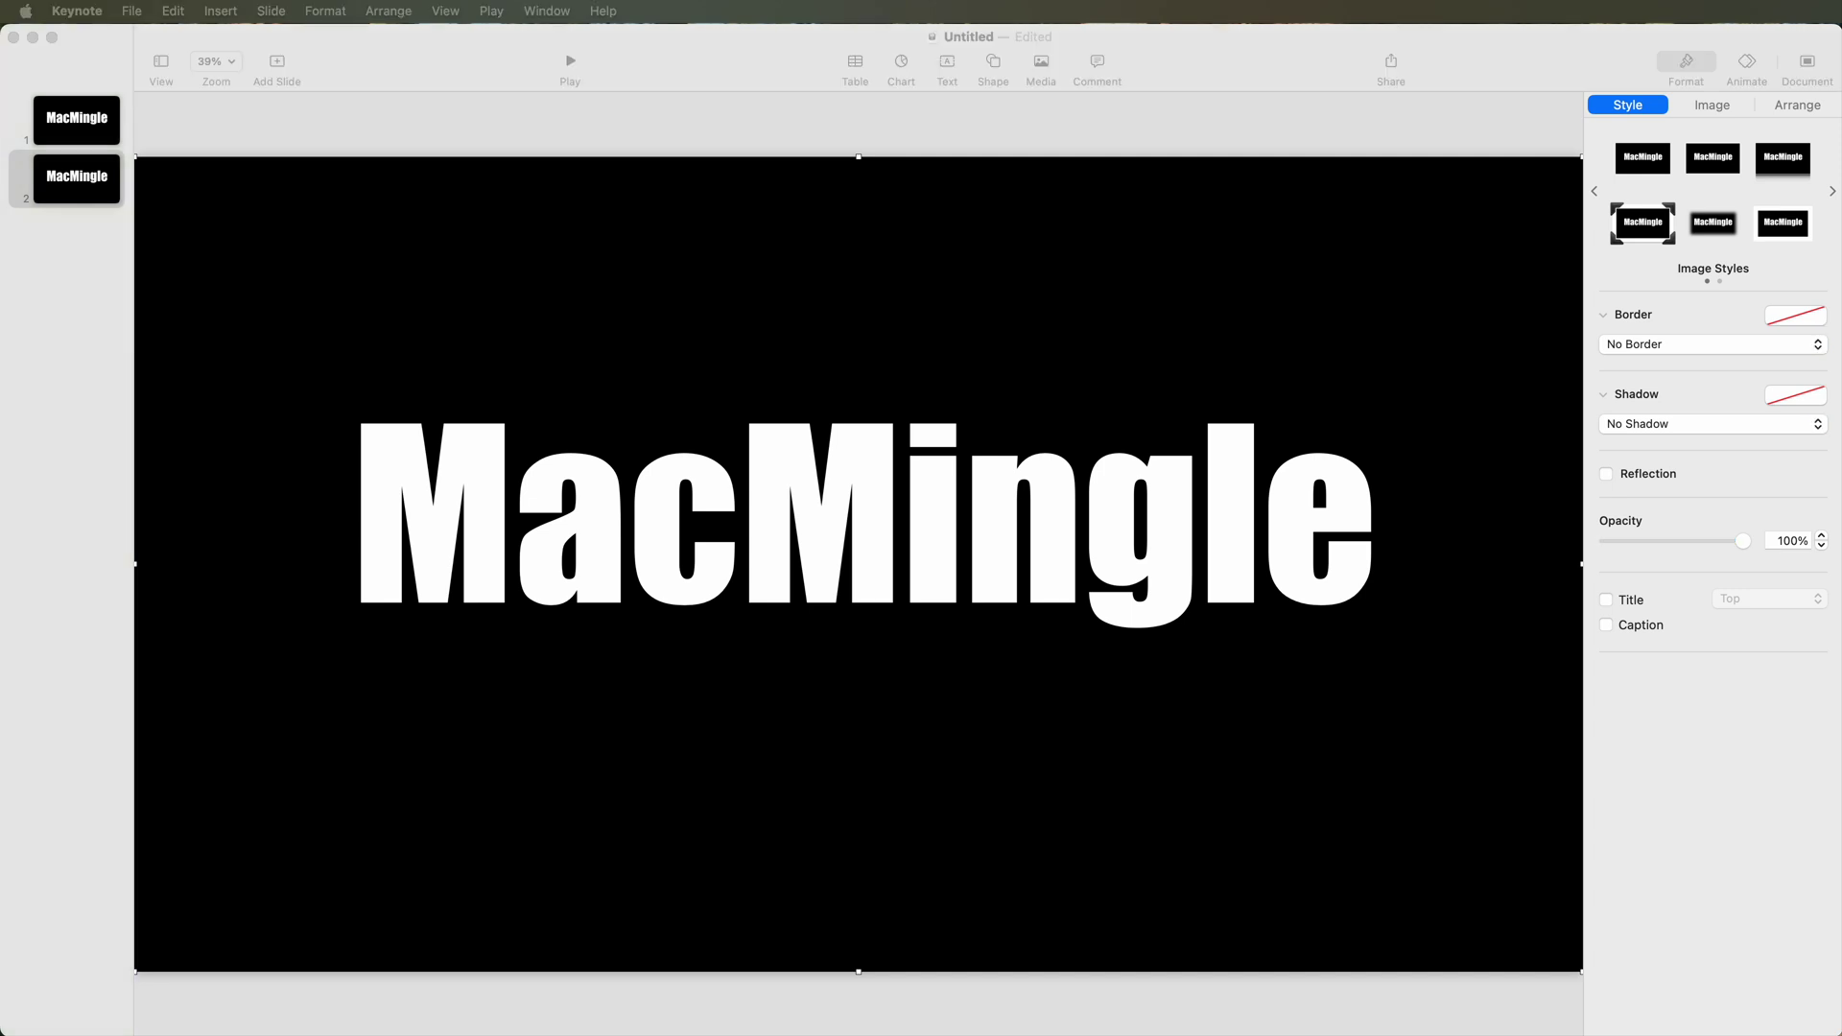
- Fill the second slide's background with bright green, then reselect the MacMingle image
key(Escape)
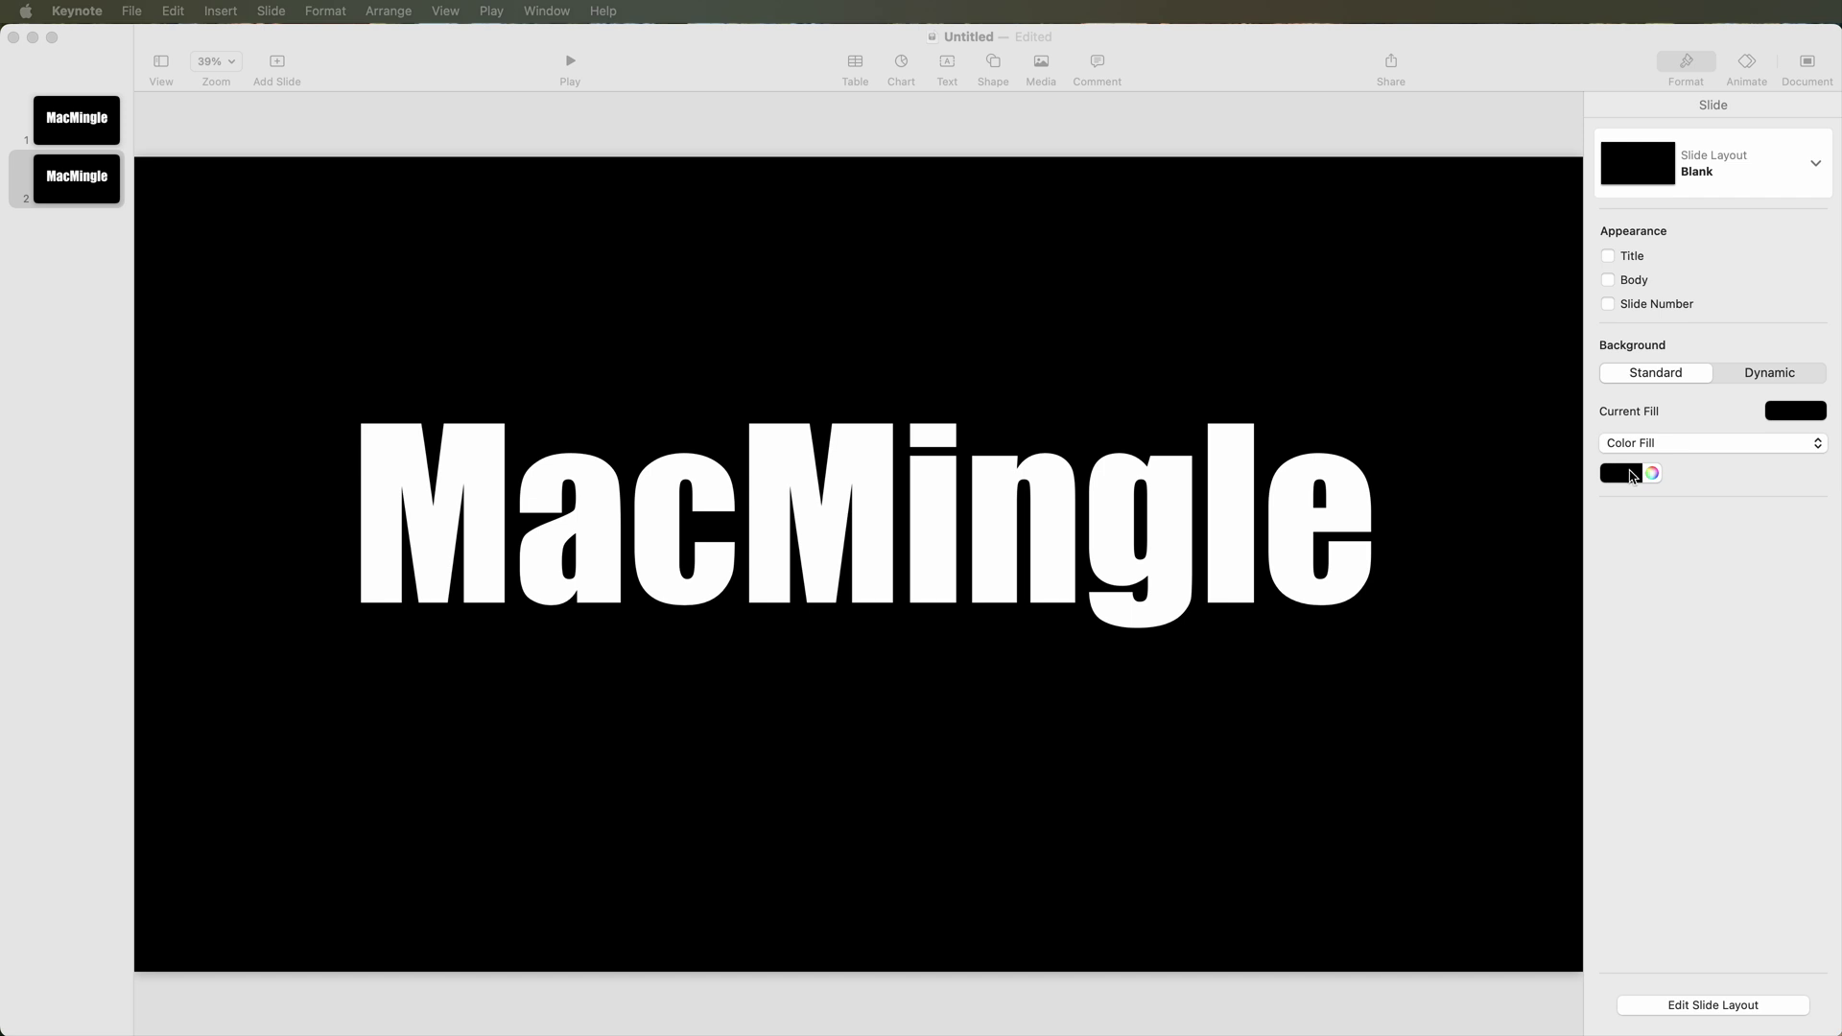
click(1636, 480)
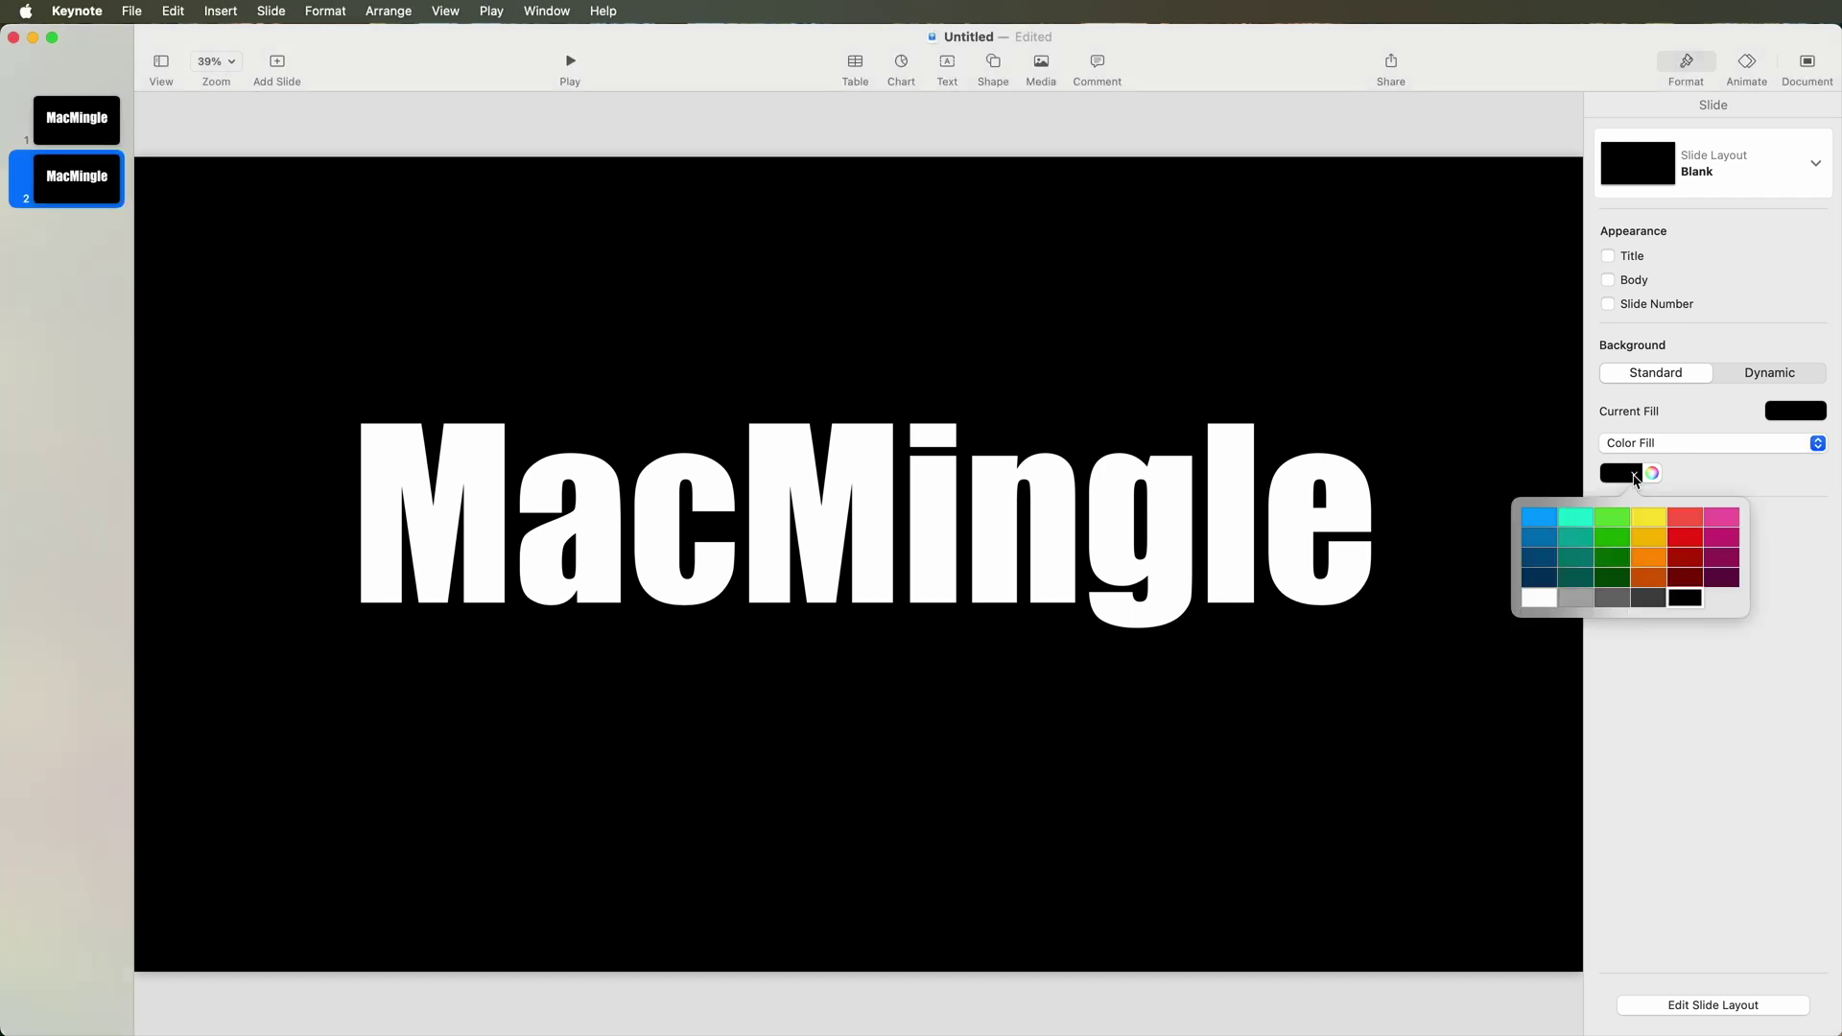
click(1616, 527)
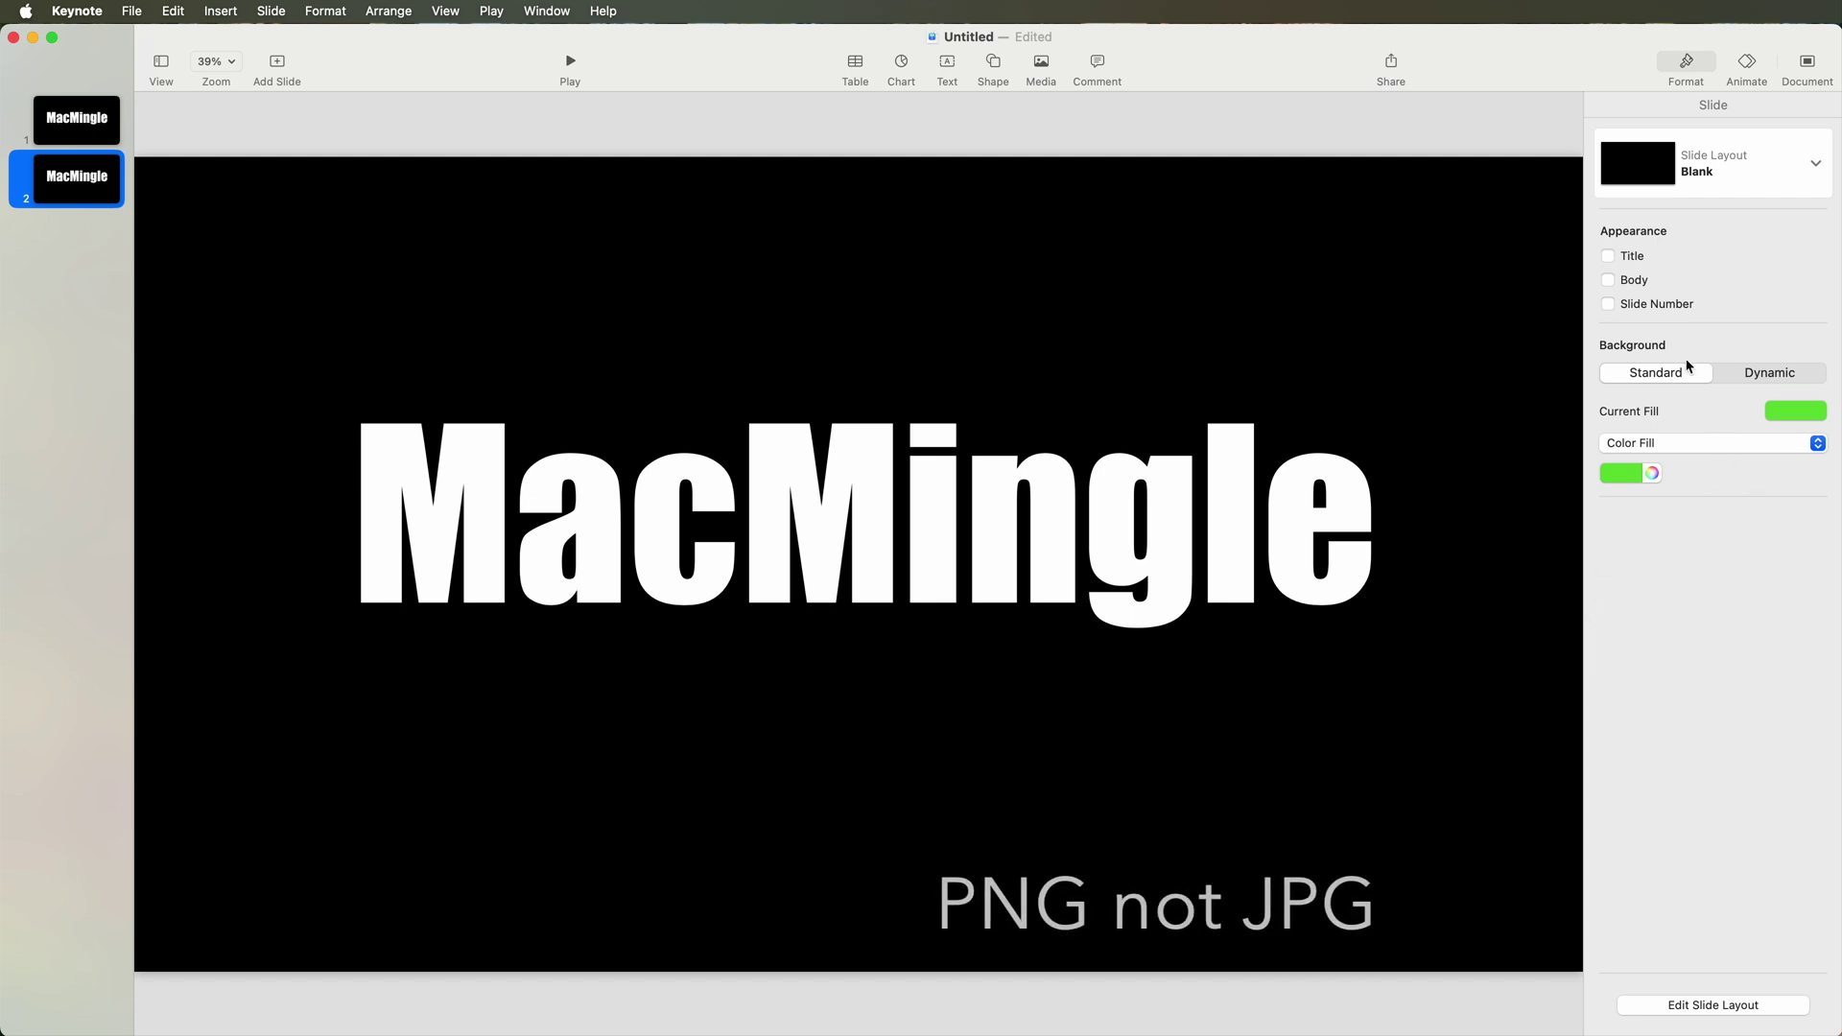
drag(1004, 489, 1008, 500)
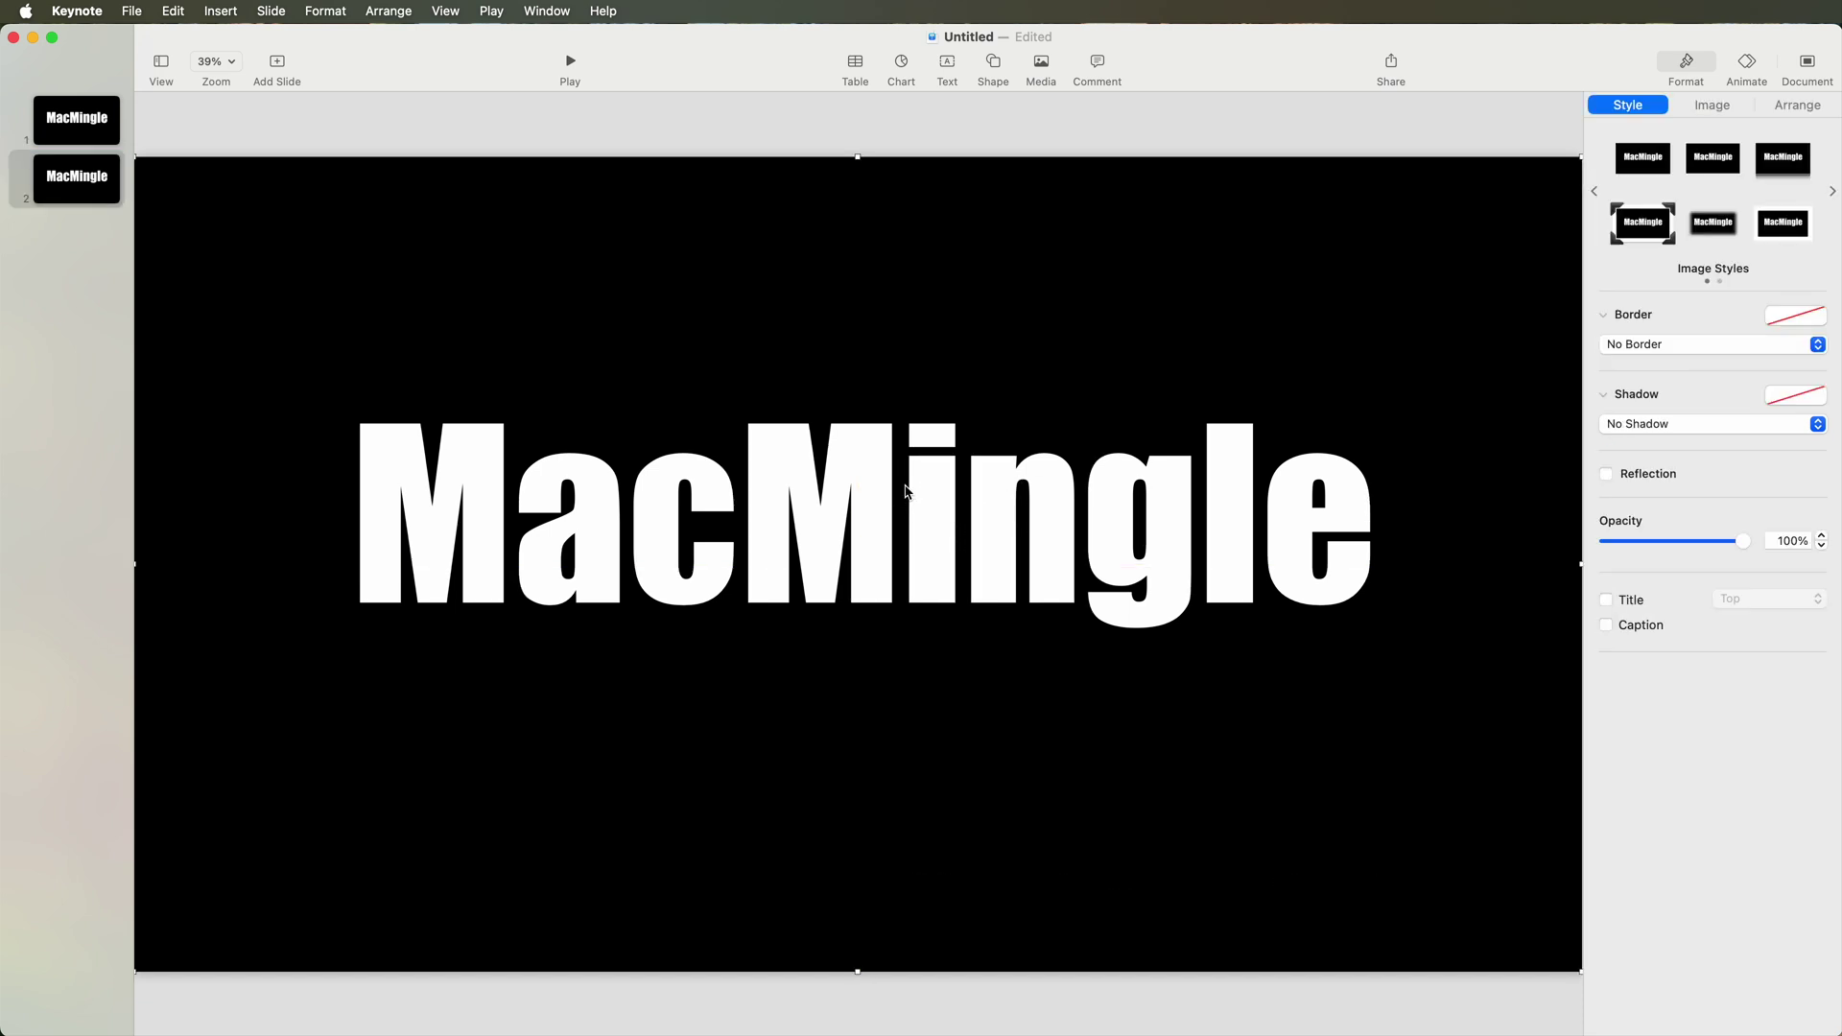
- Use Remove Background to make every MacMingle letter transparent, from the final e back to the first M
key(Right)
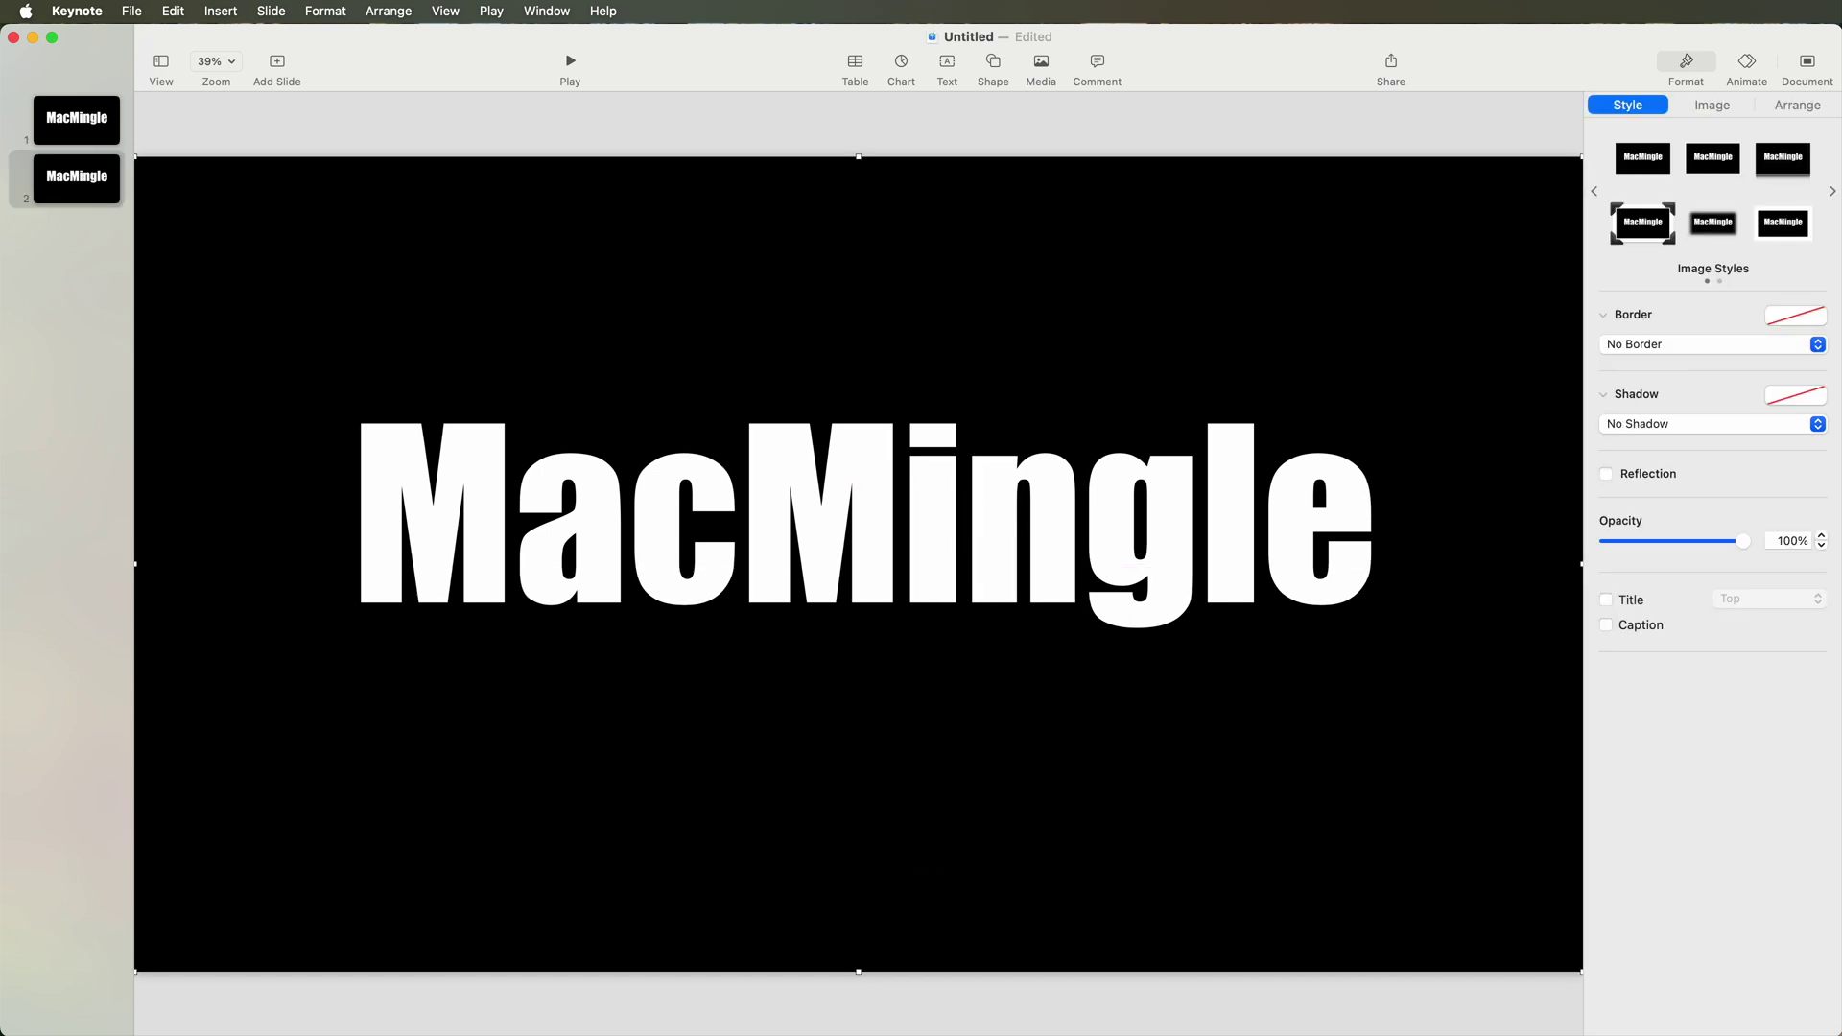
click(1717, 105)
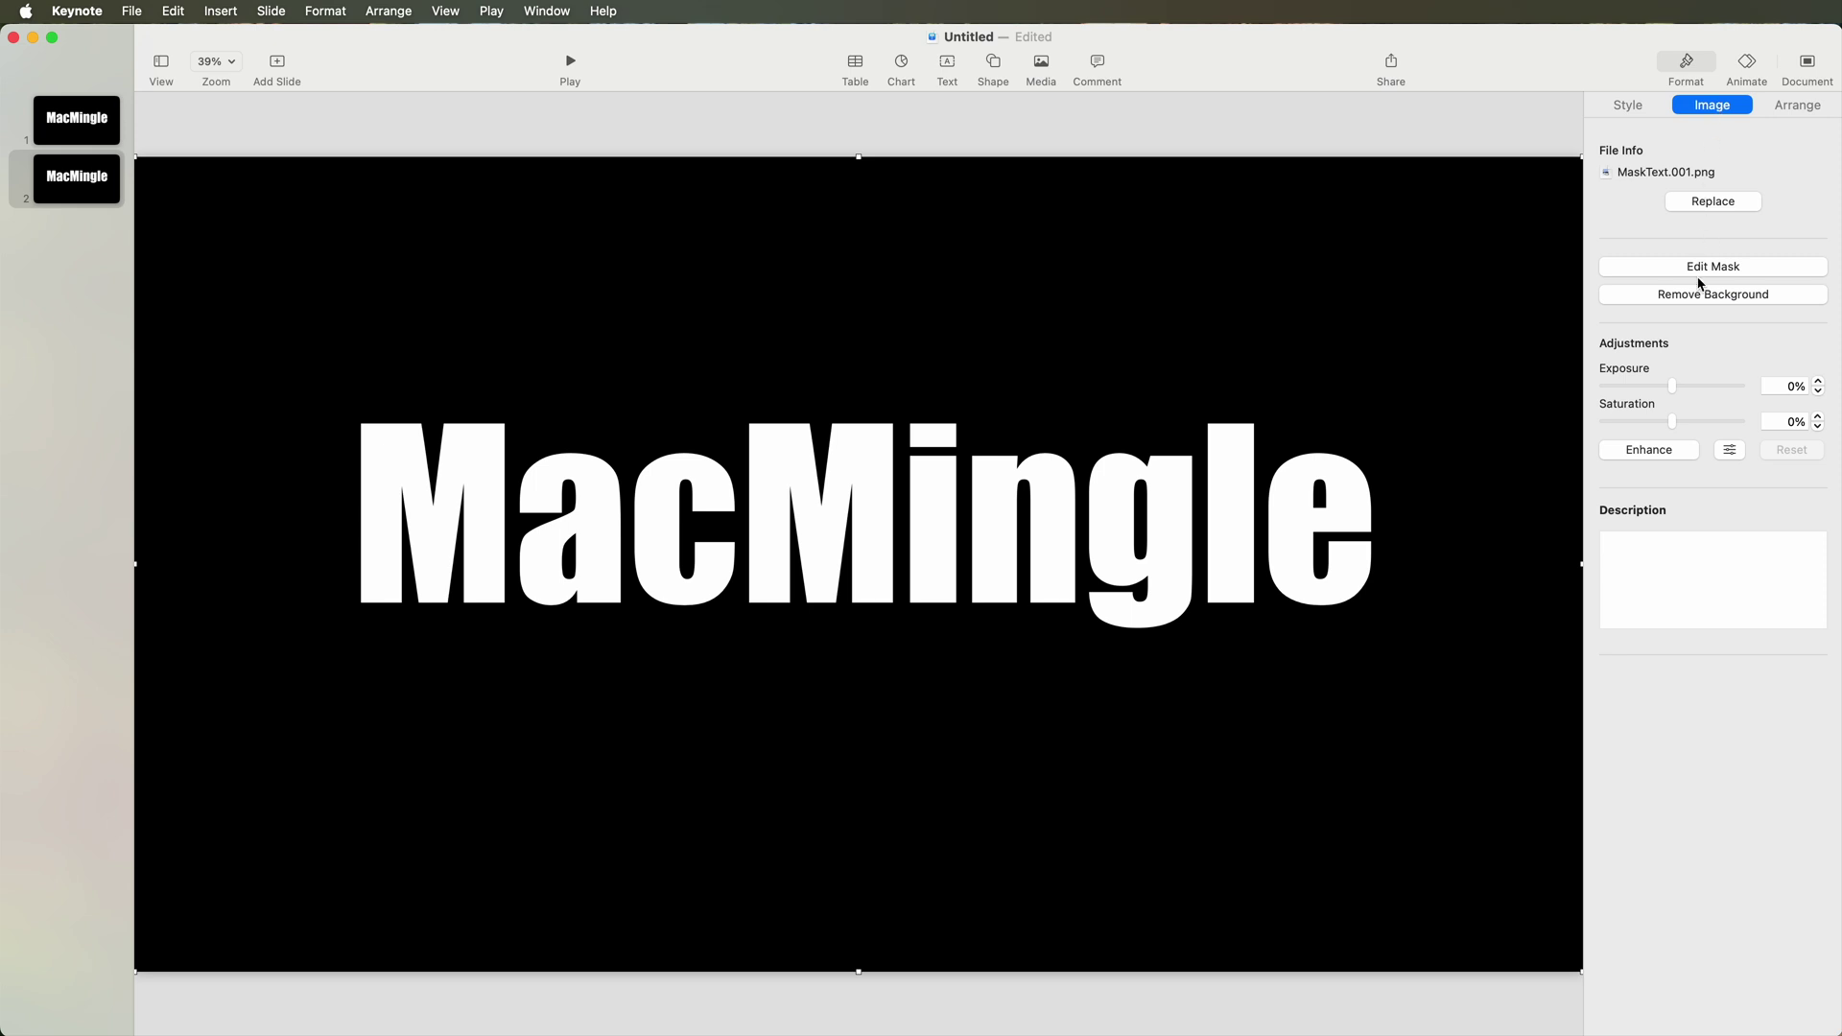
click(1700, 295)
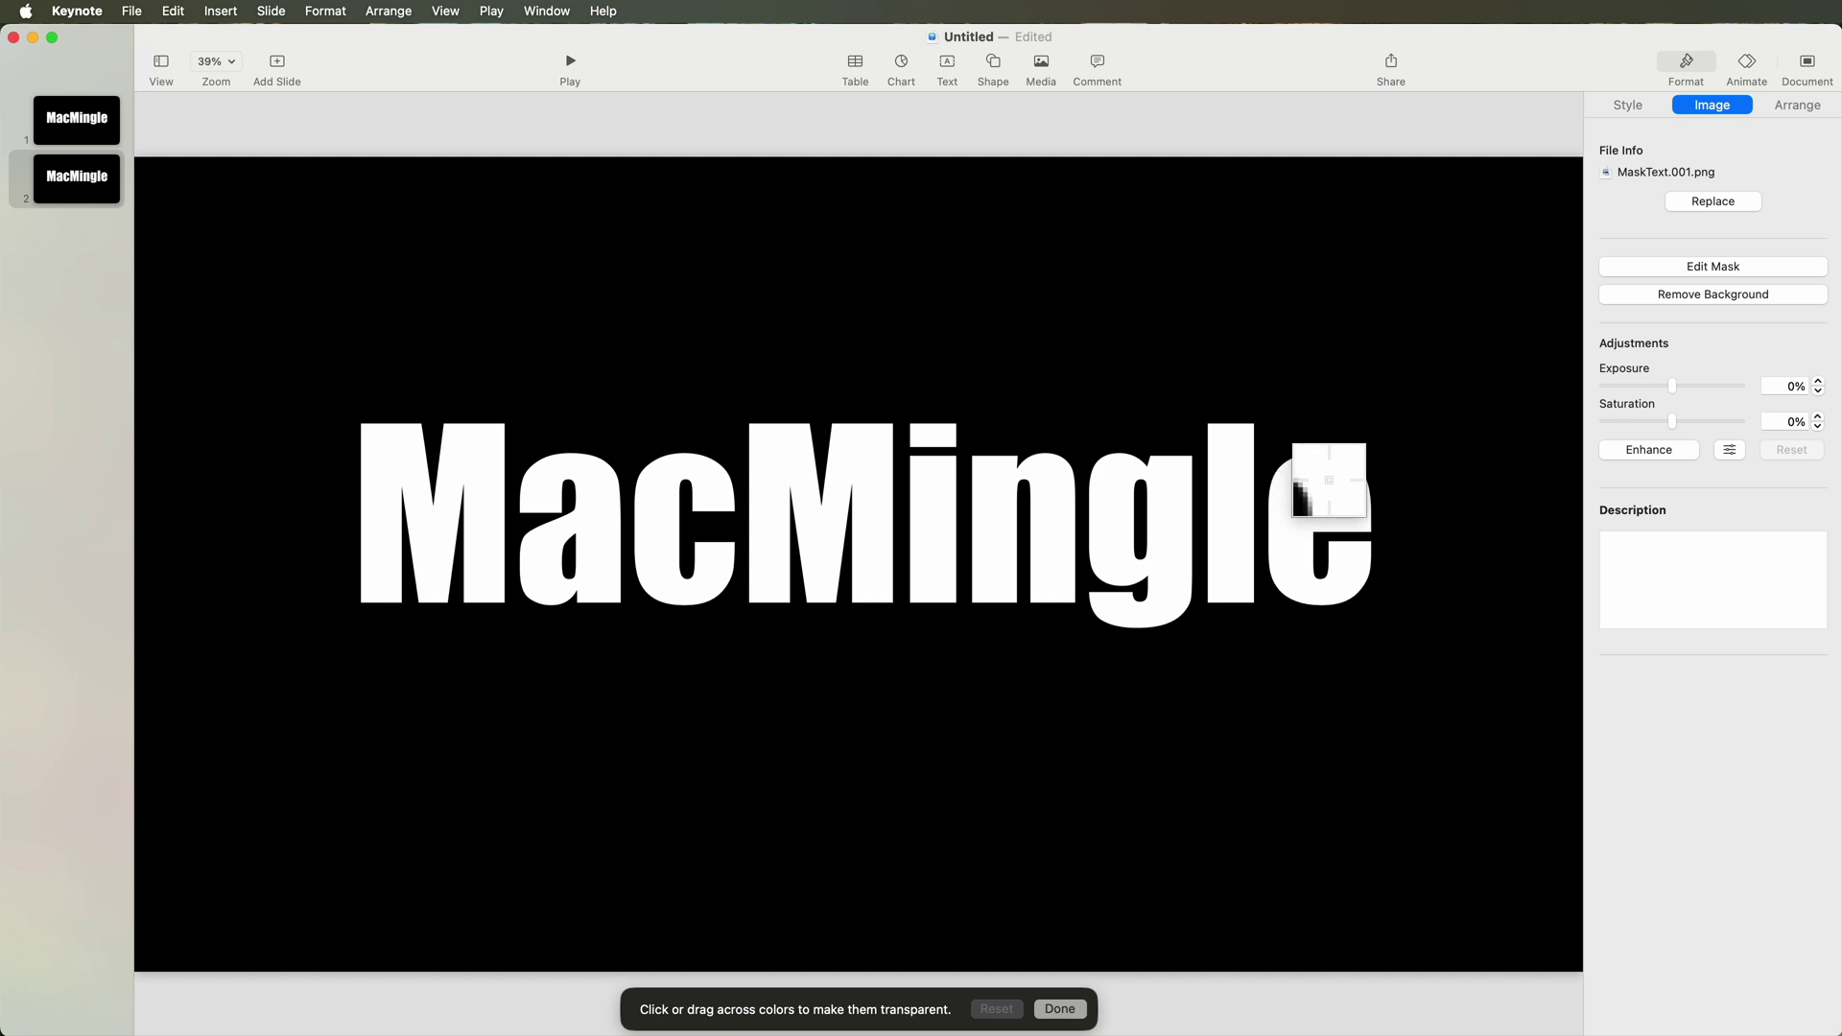
drag(1333, 476, 1470, 283)
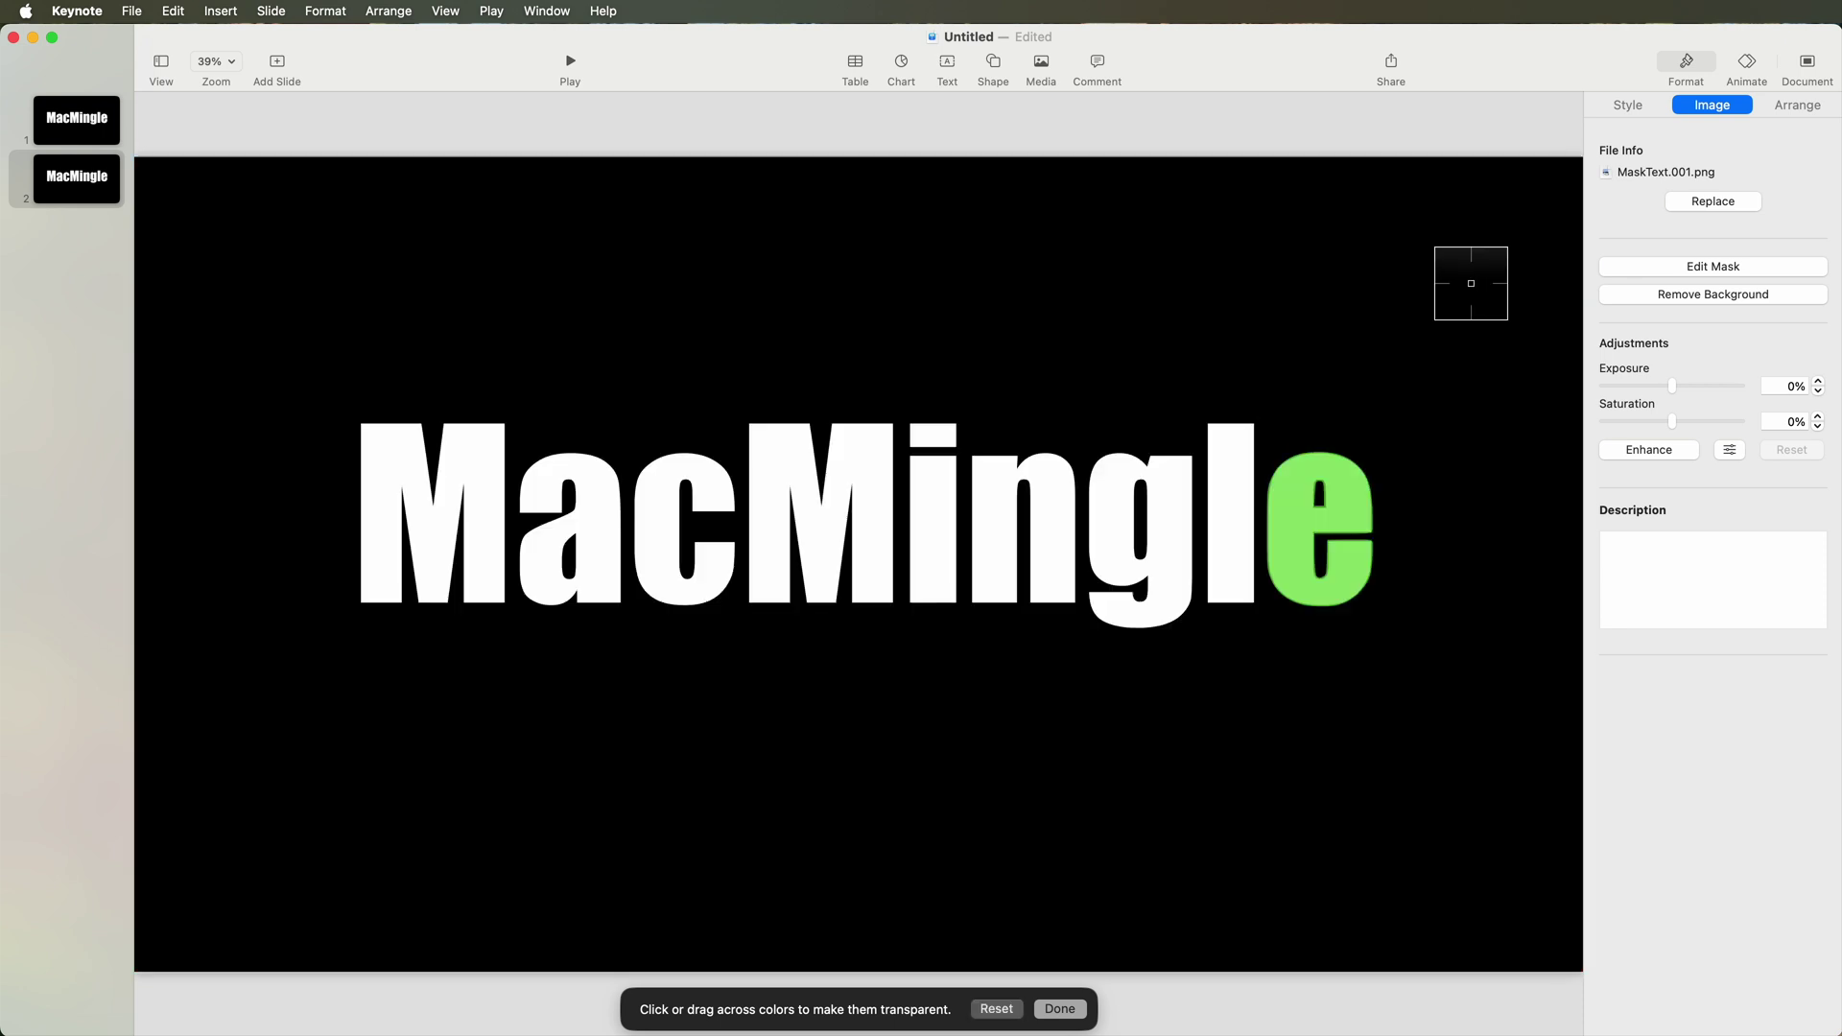
drag(1226, 461, 1393, 278)
drag(1140, 508, 1295, 312)
drag(1022, 508, 1233, 312)
drag(936, 470, 1124, 313)
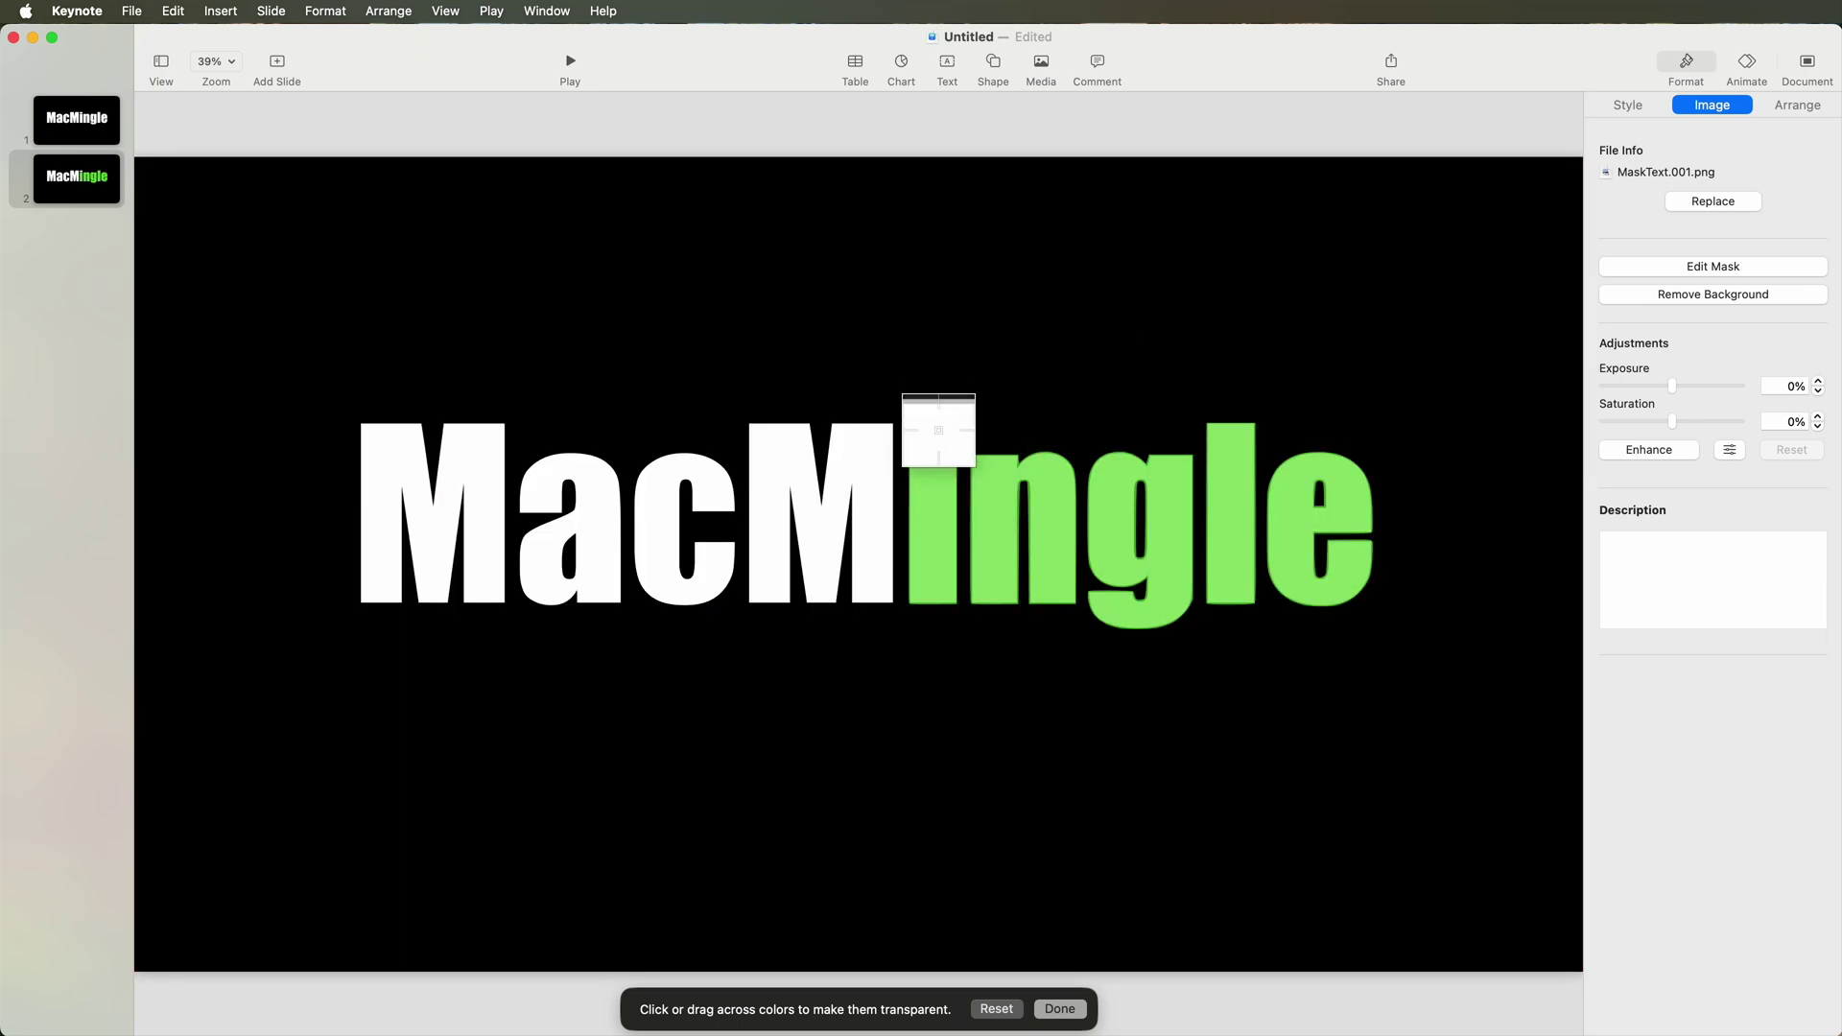
drag(777, 460, 873, 290)
drag(590, 494, 787, 326)
drag(432, 508, 662, 317)
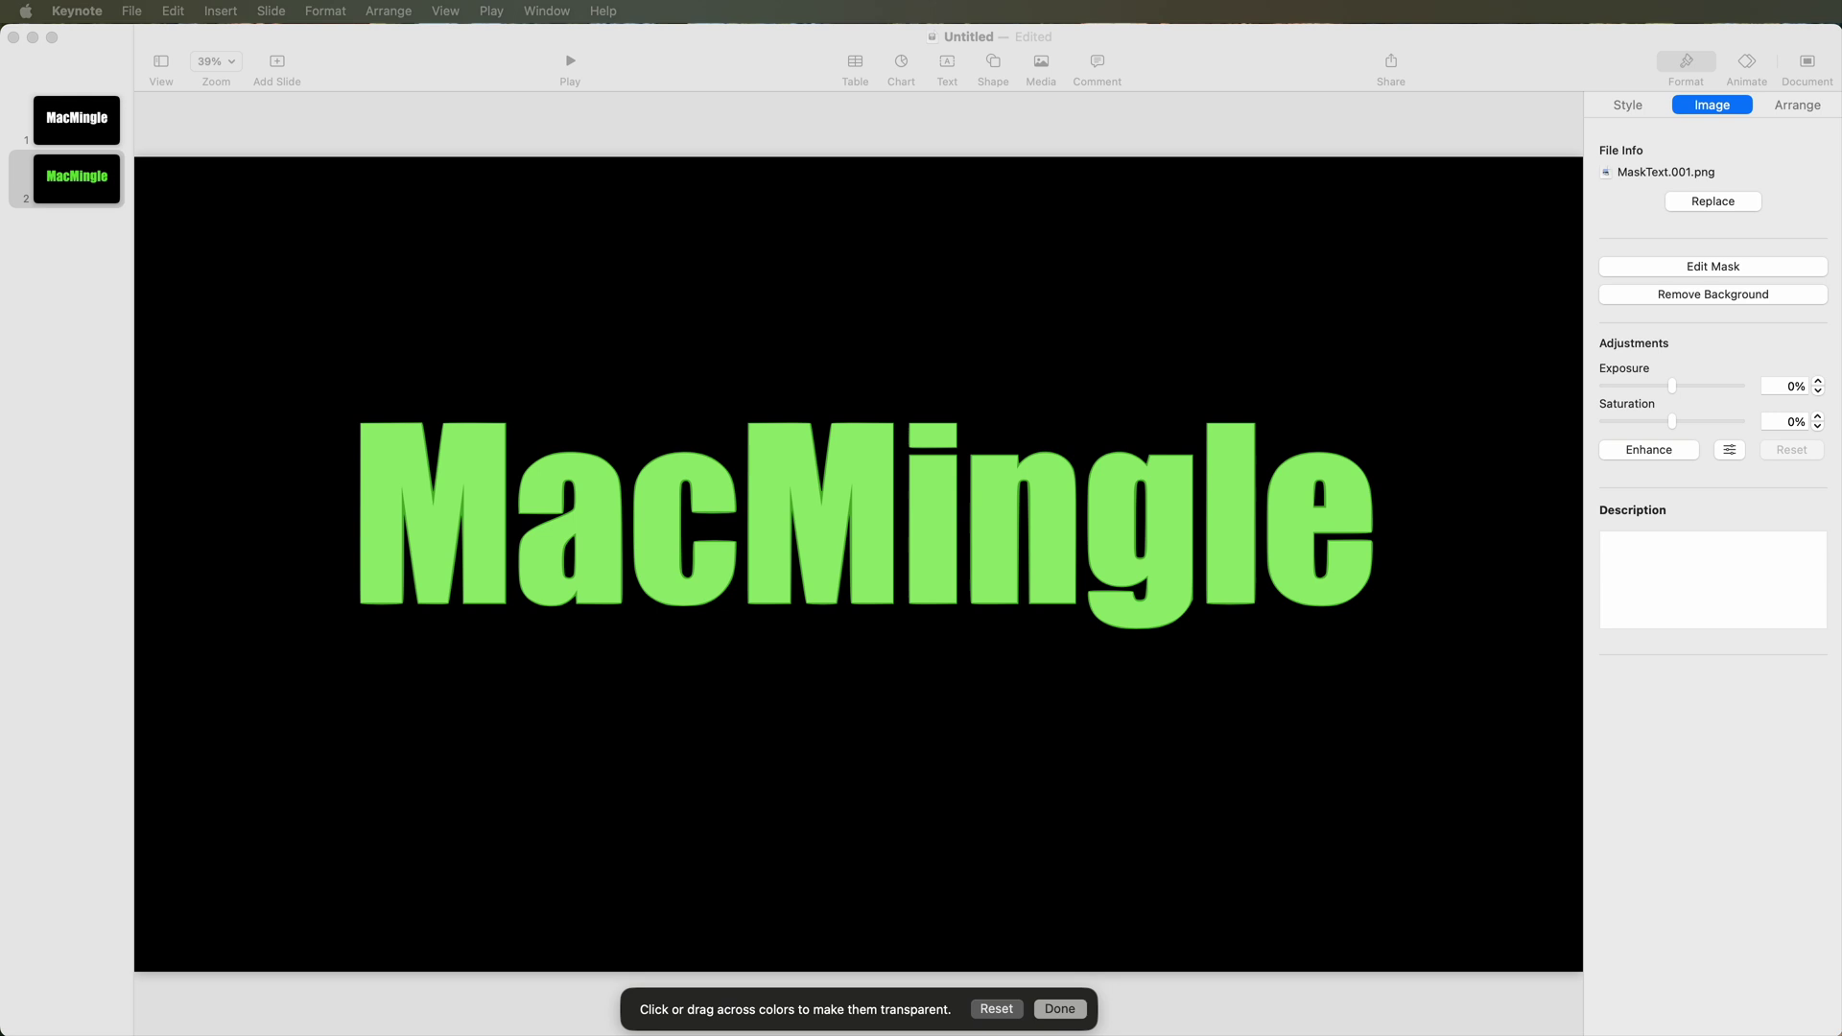
click(1055, 1007)
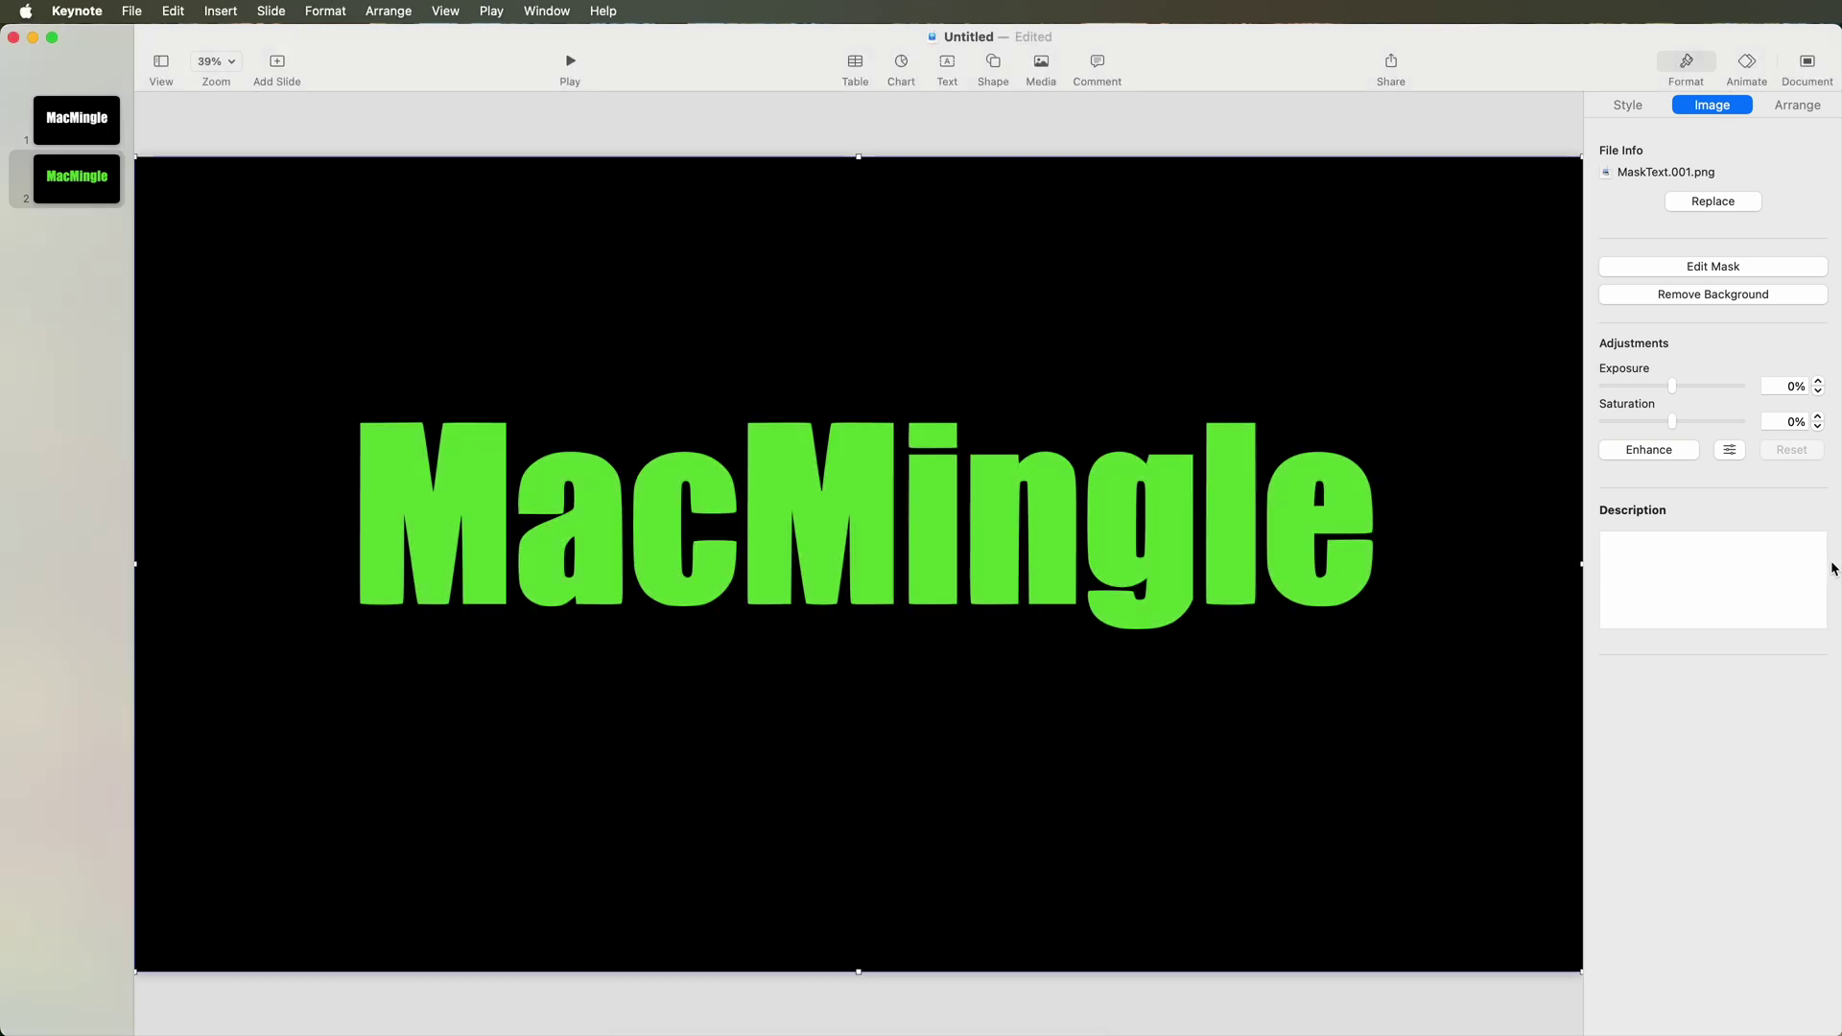
- Change the second slide's background Color Fill to No Fill
click(115, 581)
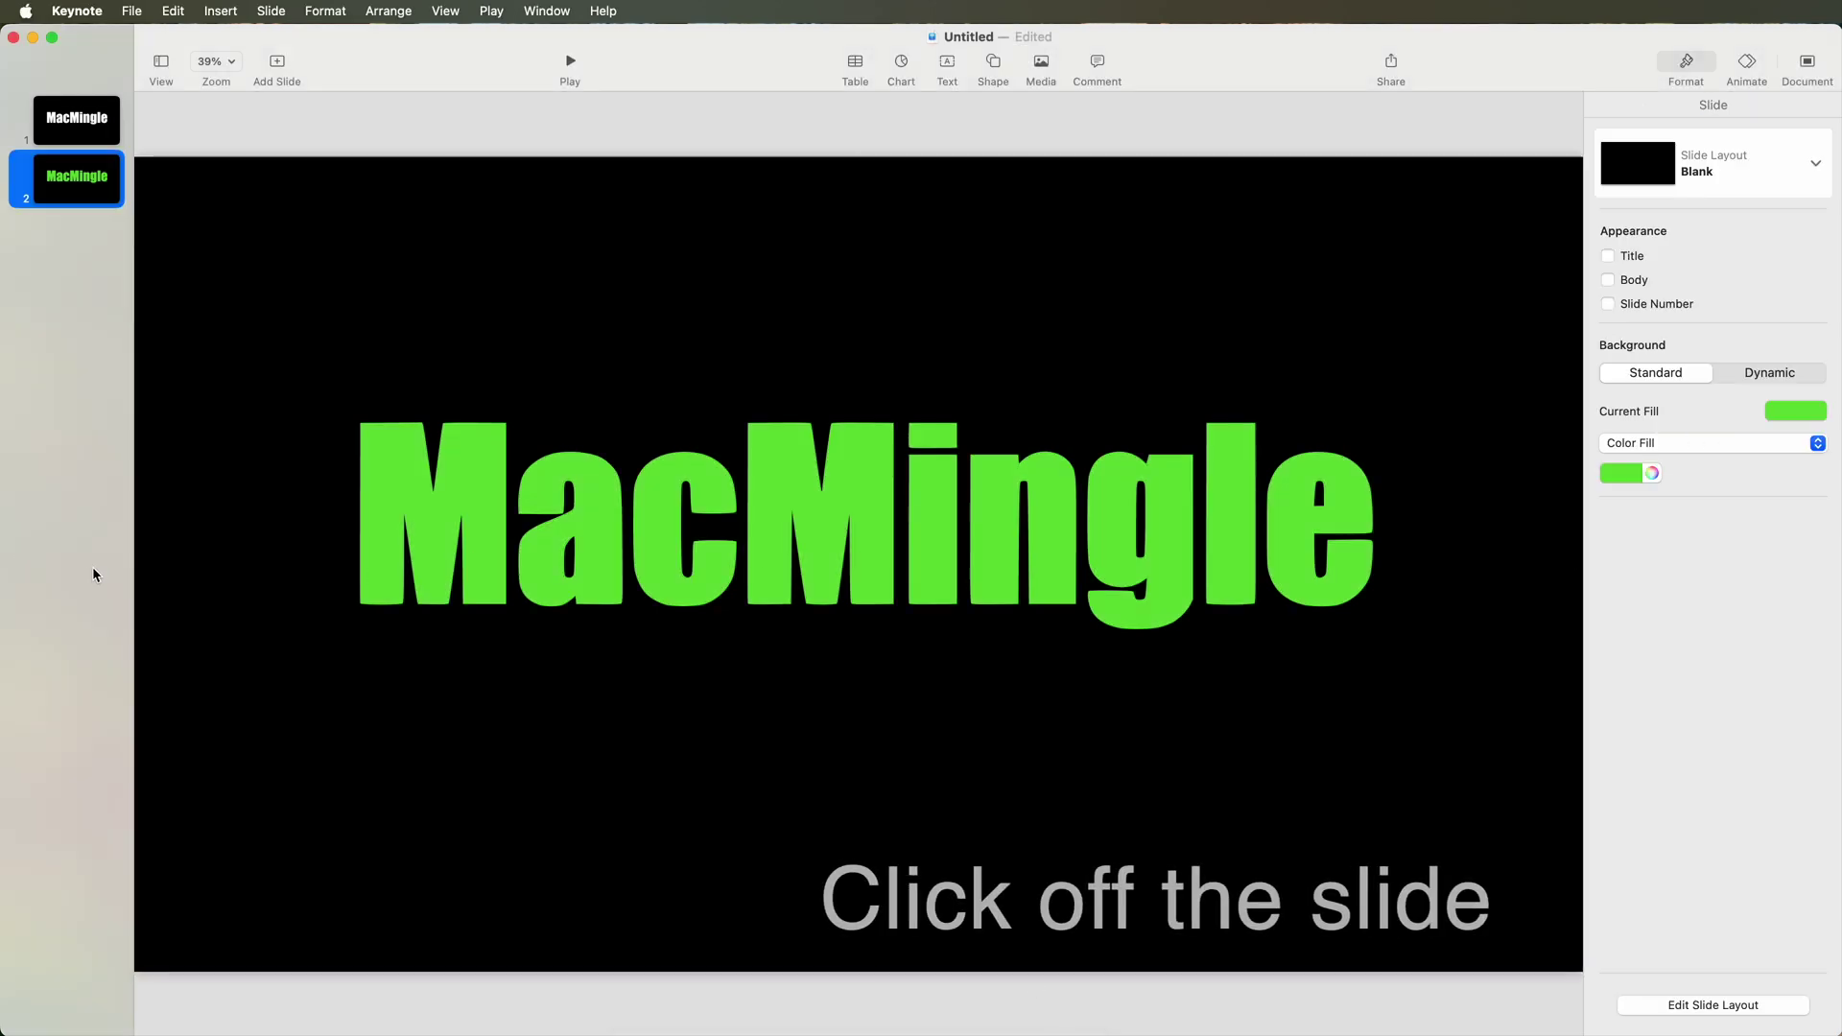
click(1636, 477)
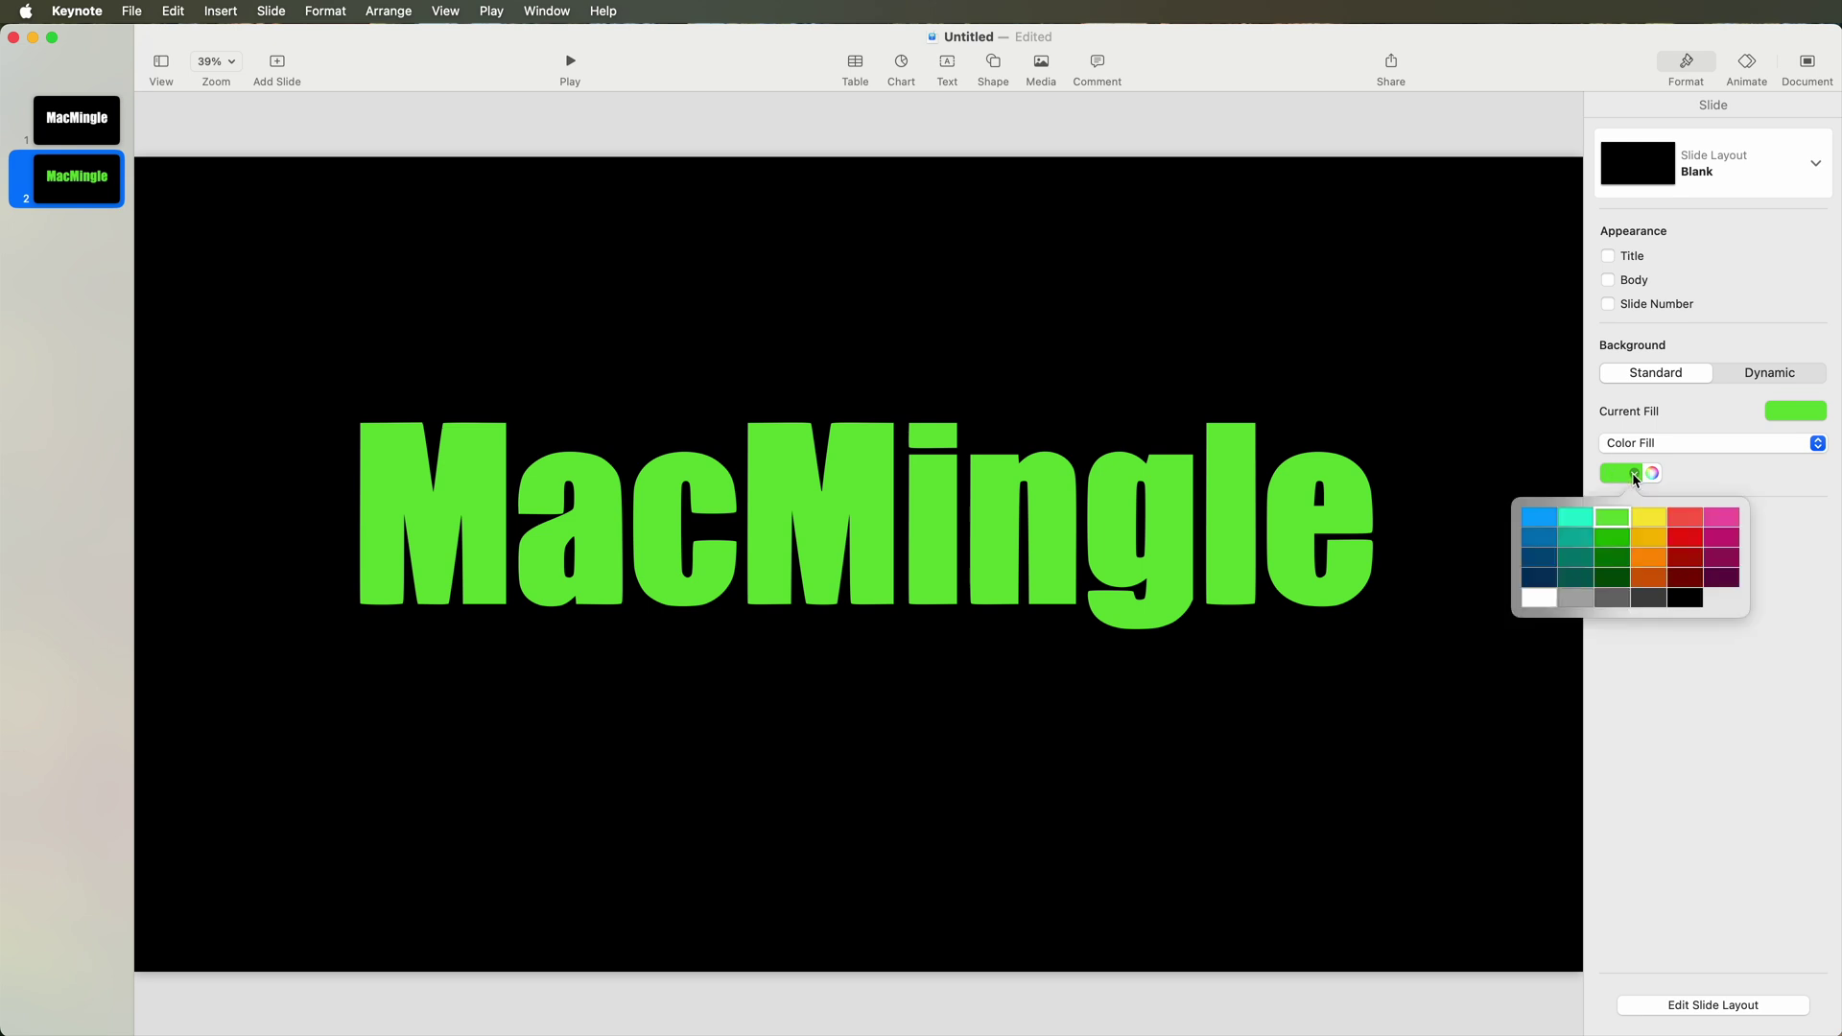
click(1635, 477)
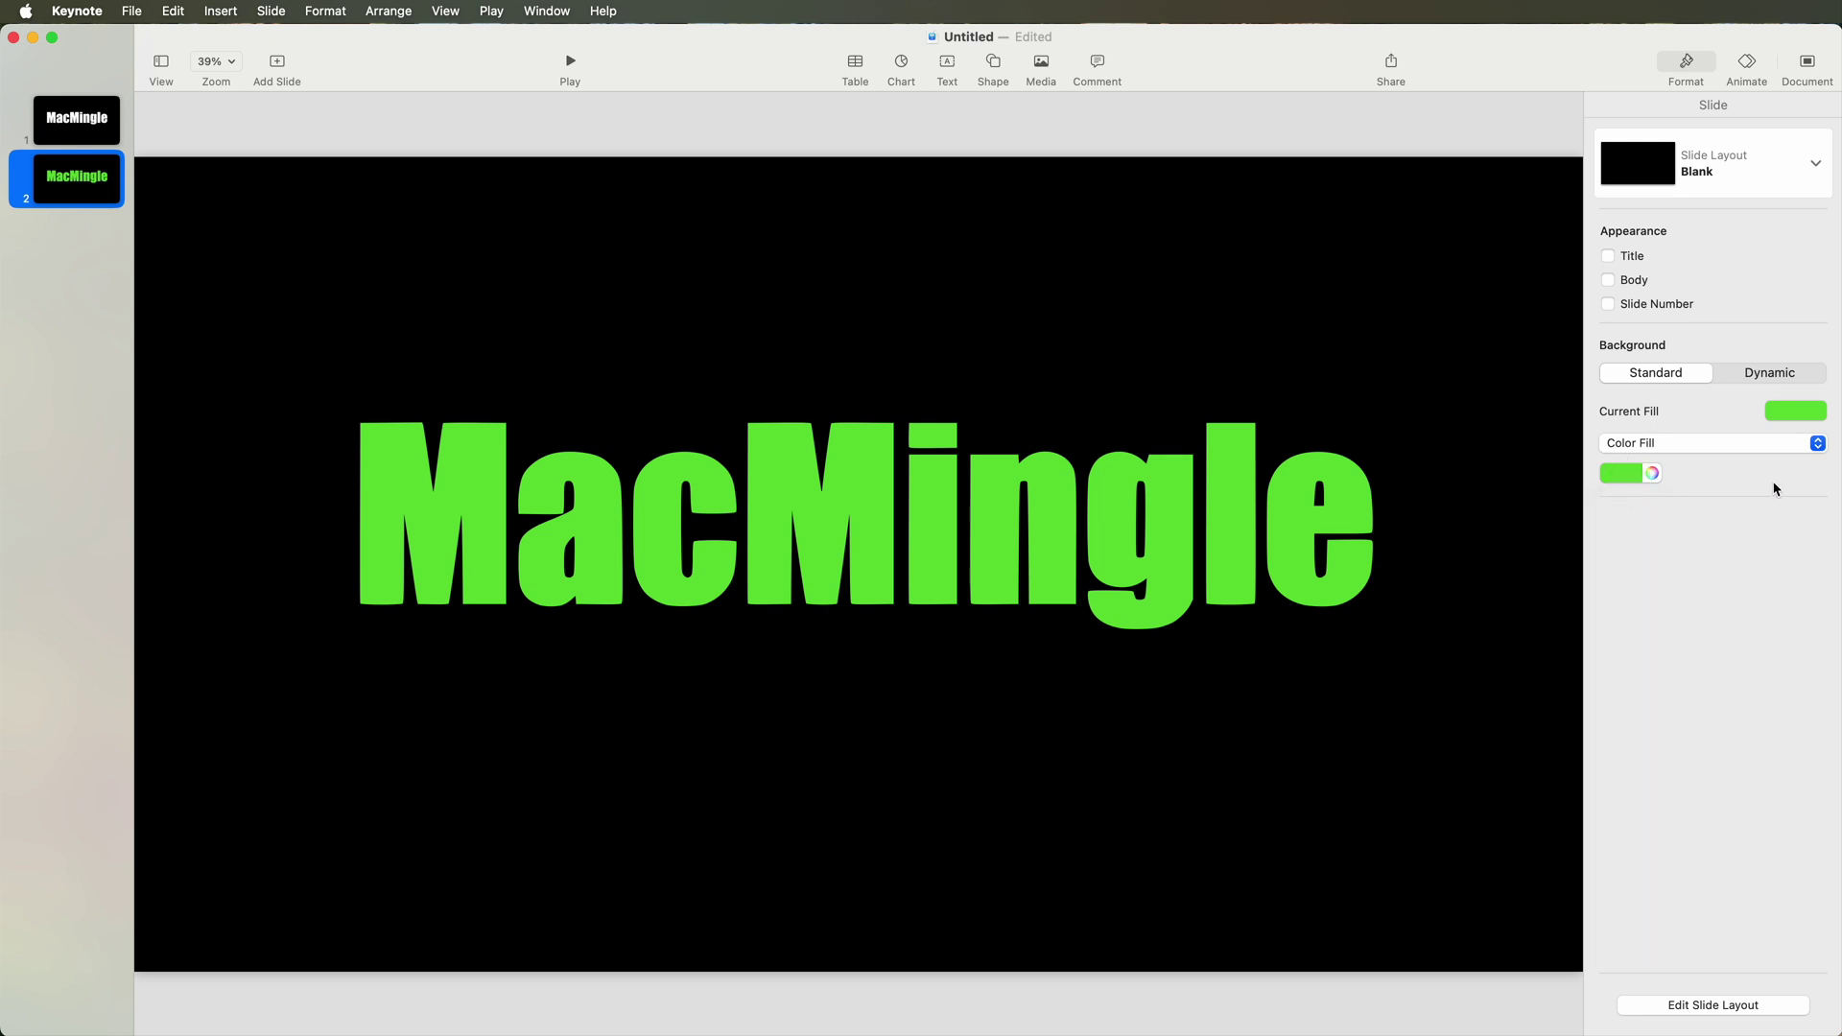
click(1818, 444)
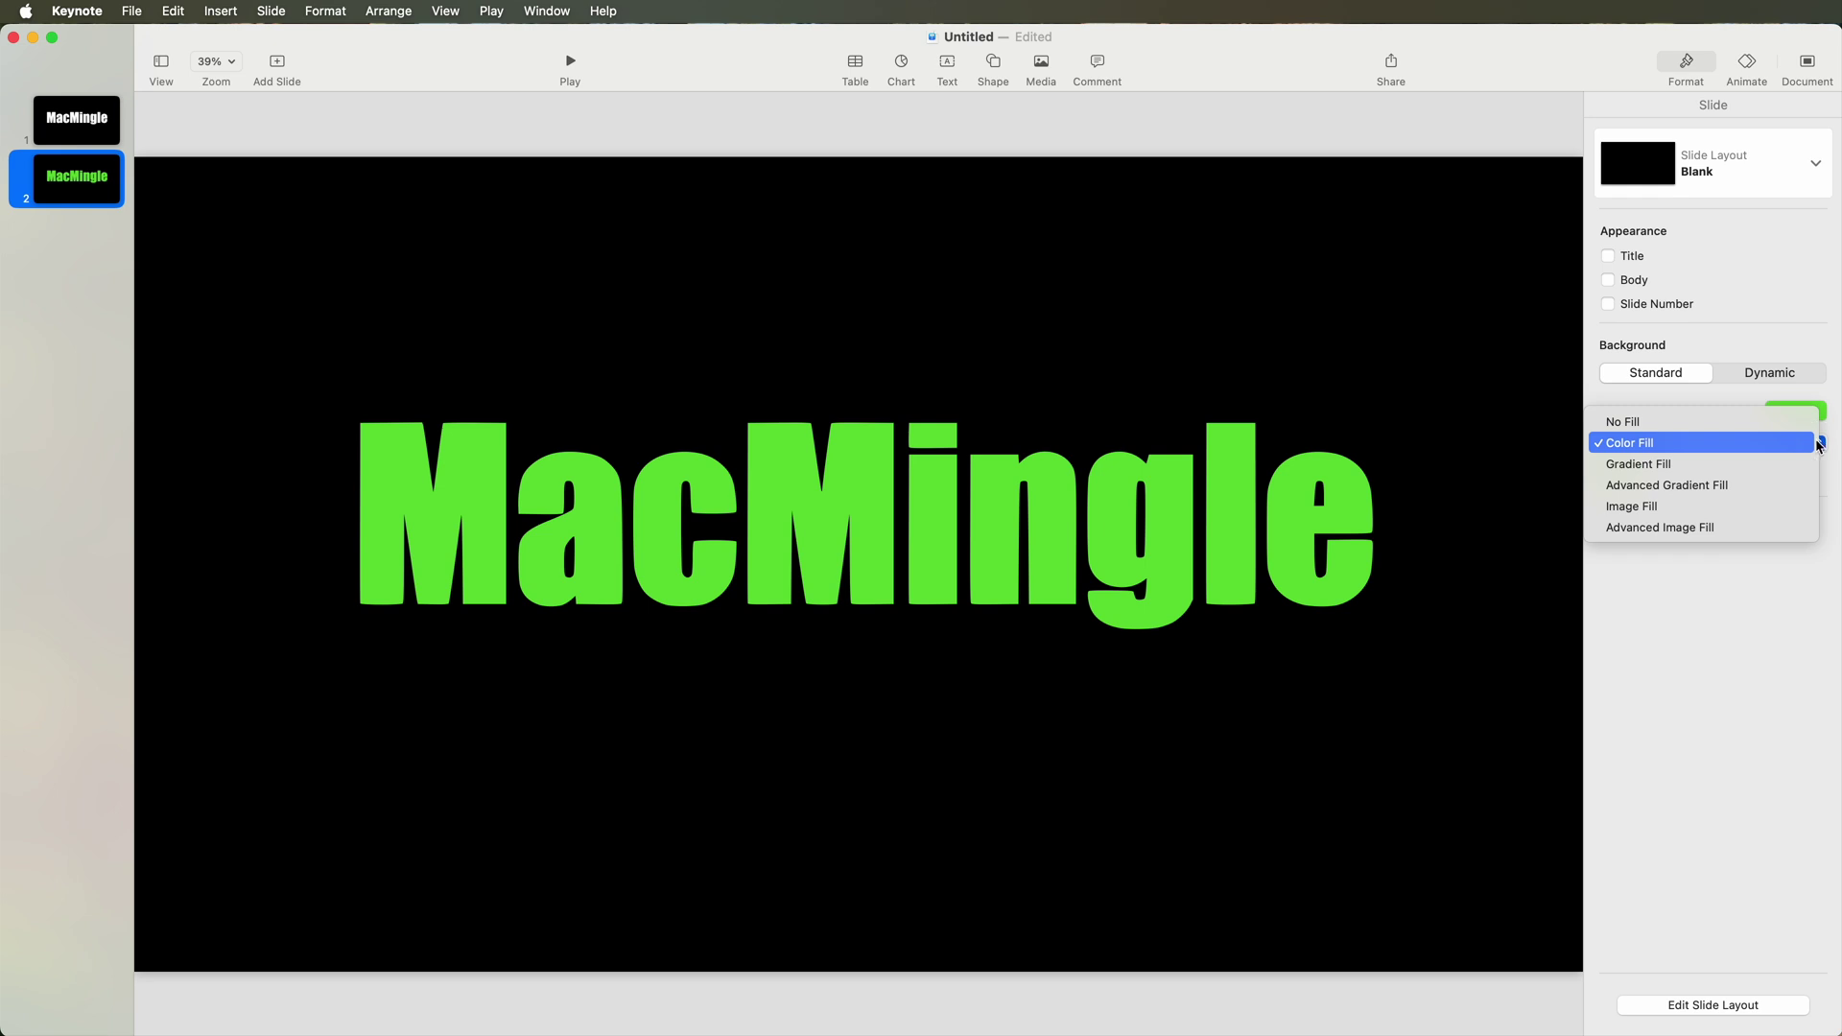
click(1627, 425)
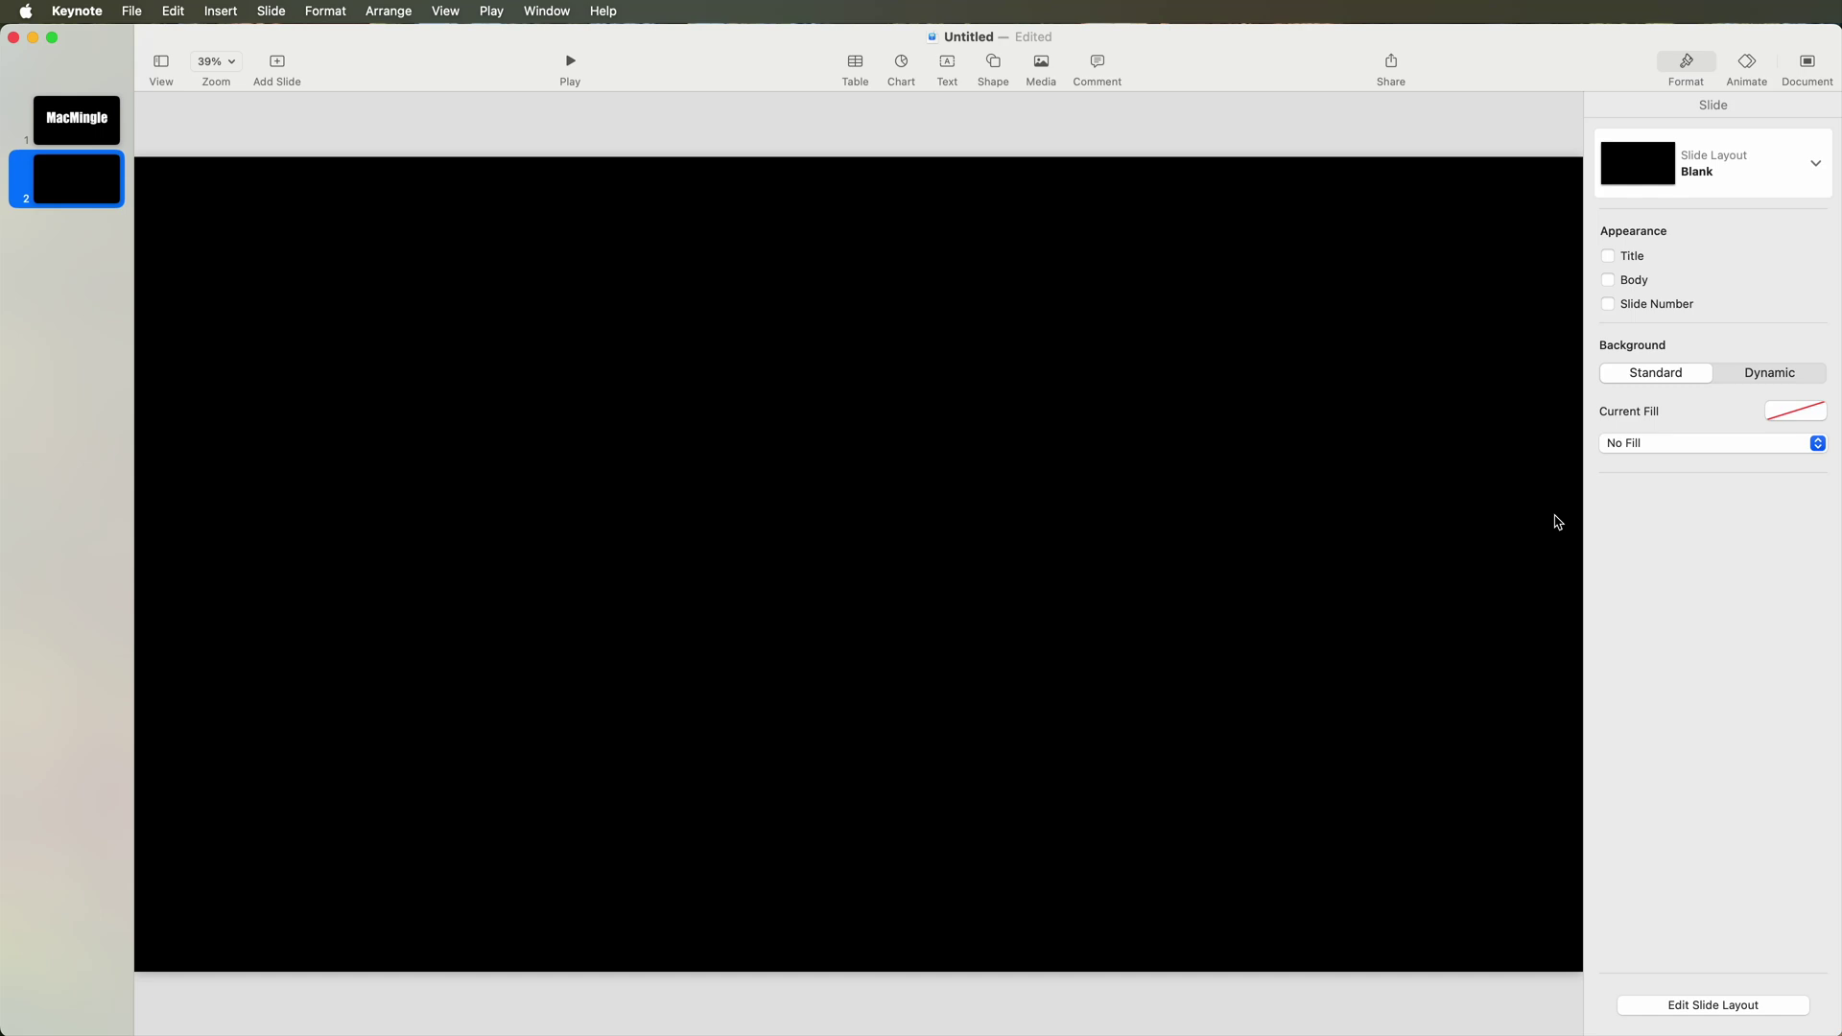
- Set up a Keynote image export of slide 2 only, as PNG with transparent background
click(132, 11)
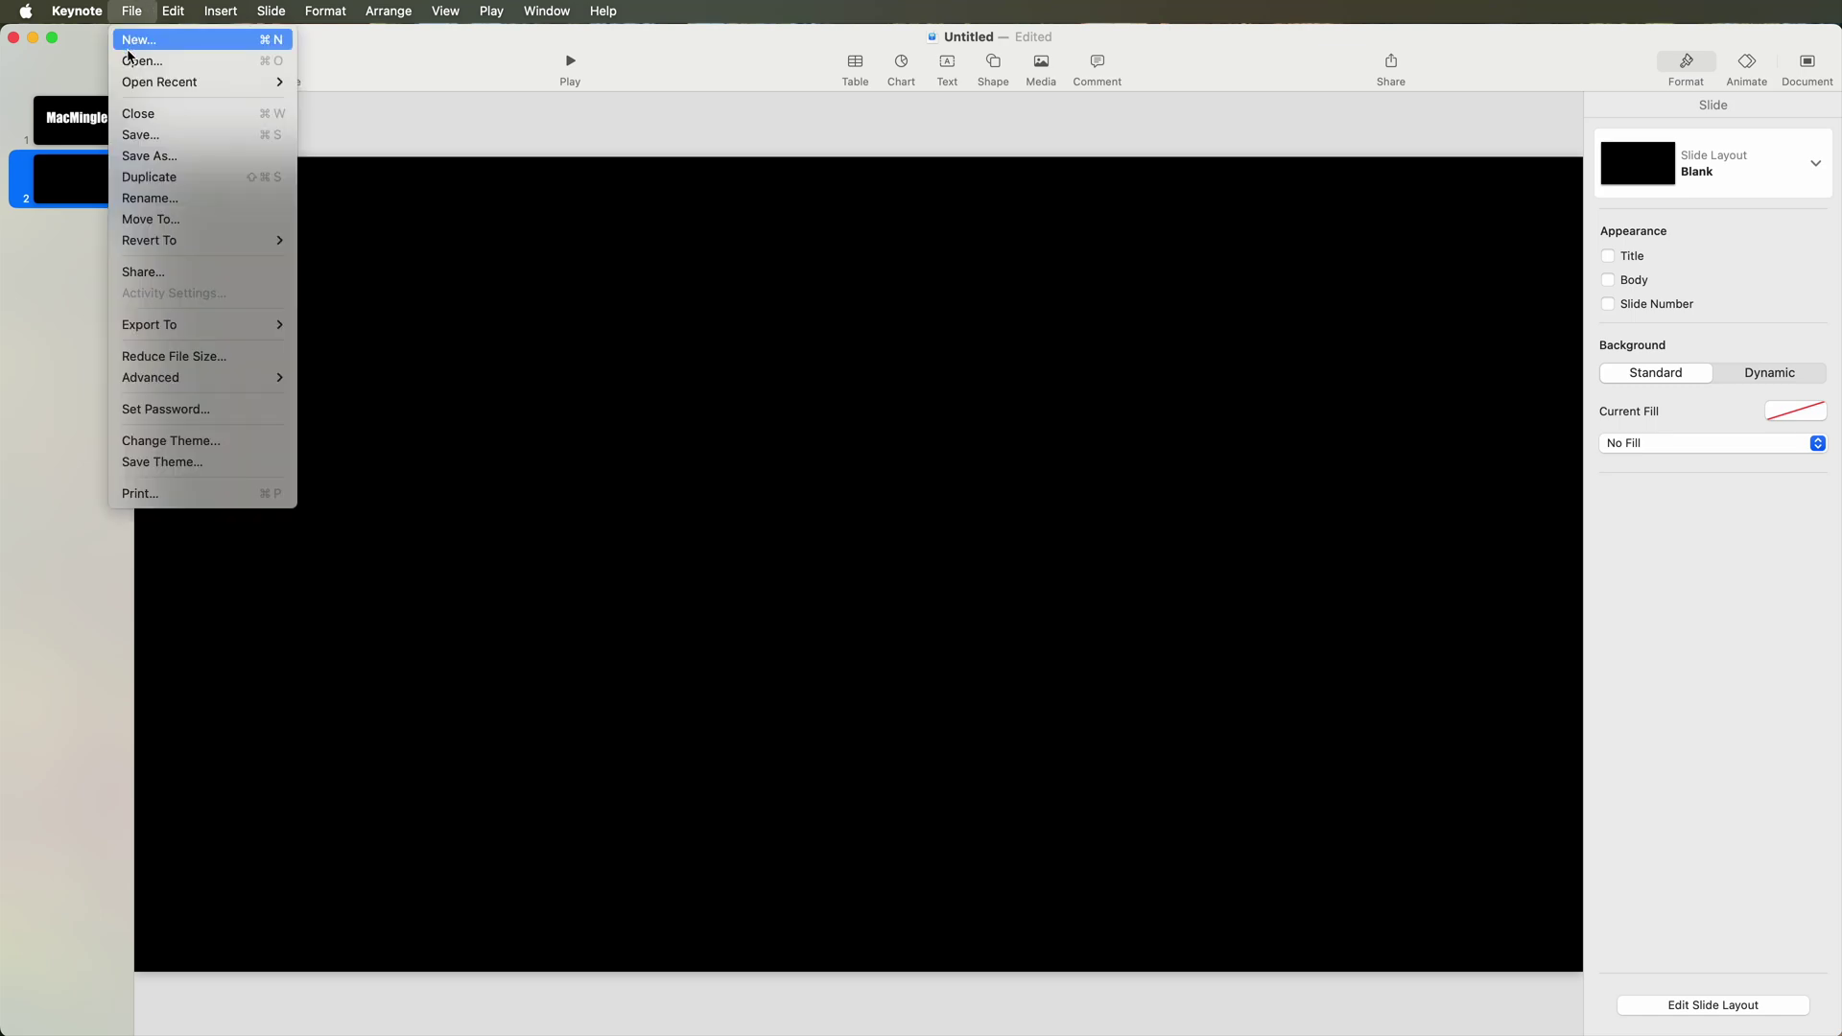
mouse_move(153, 326)
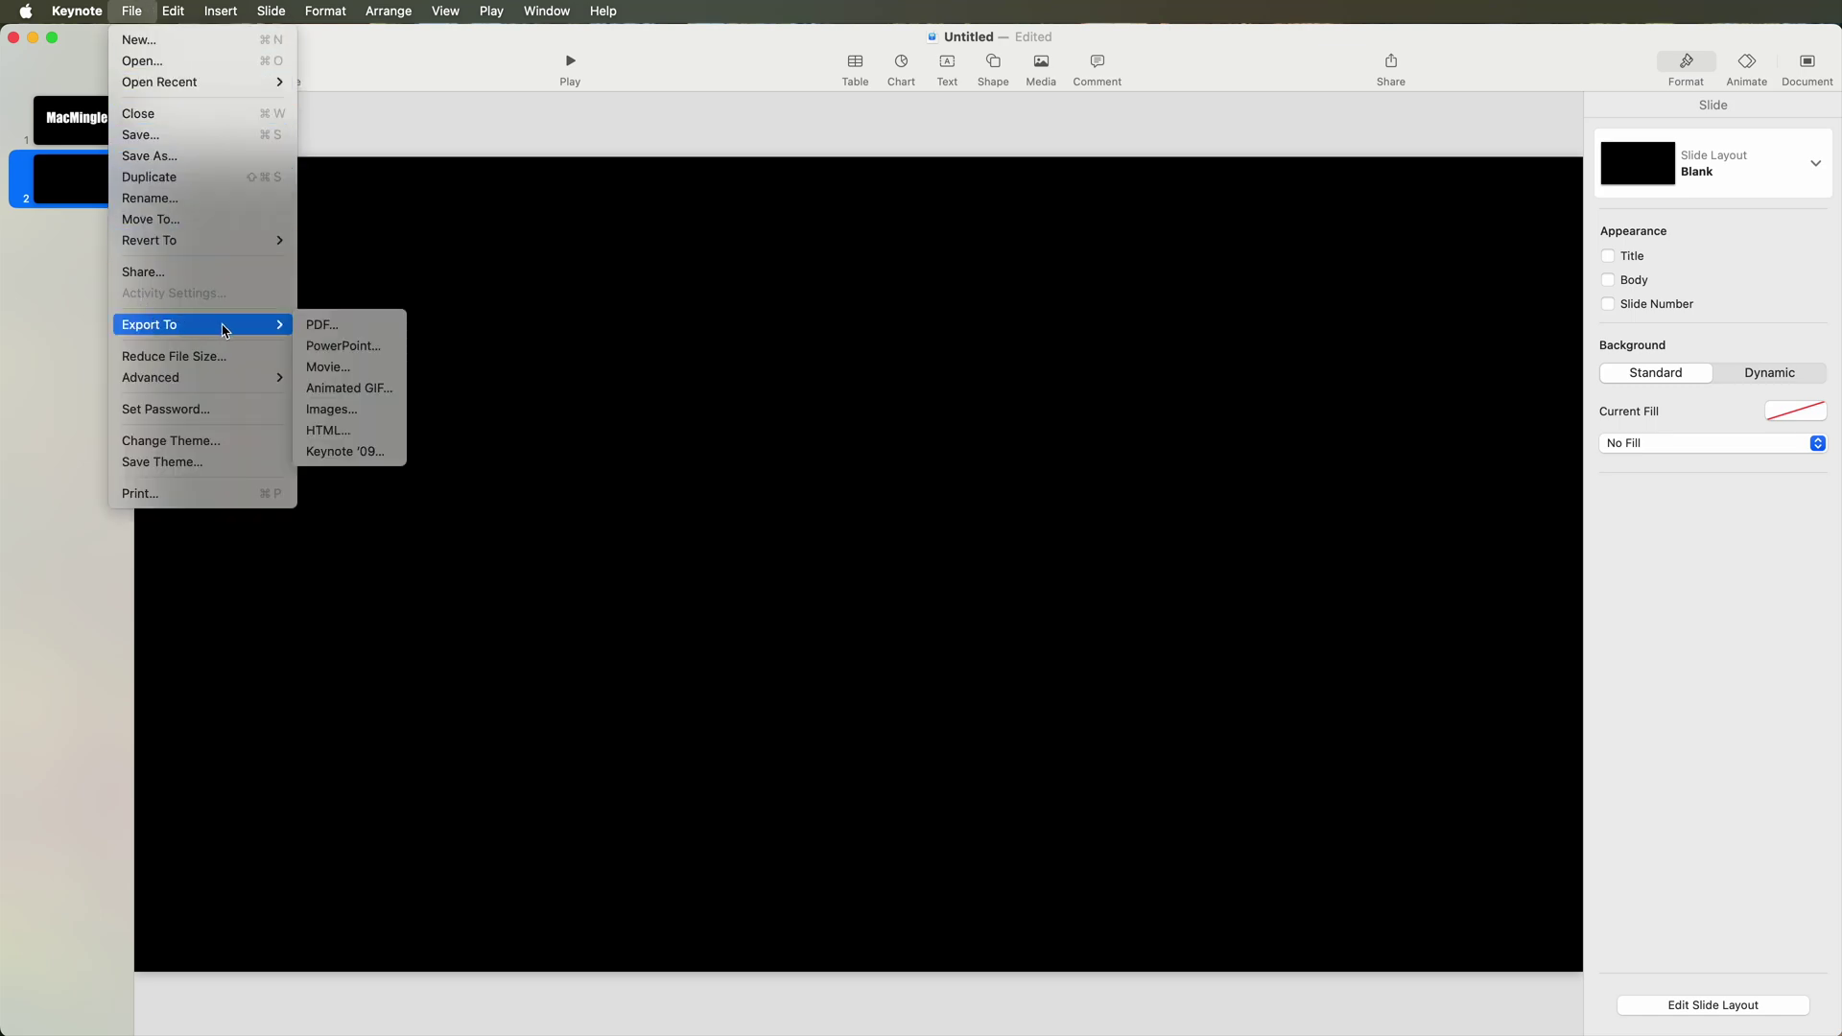
click(369, 415)
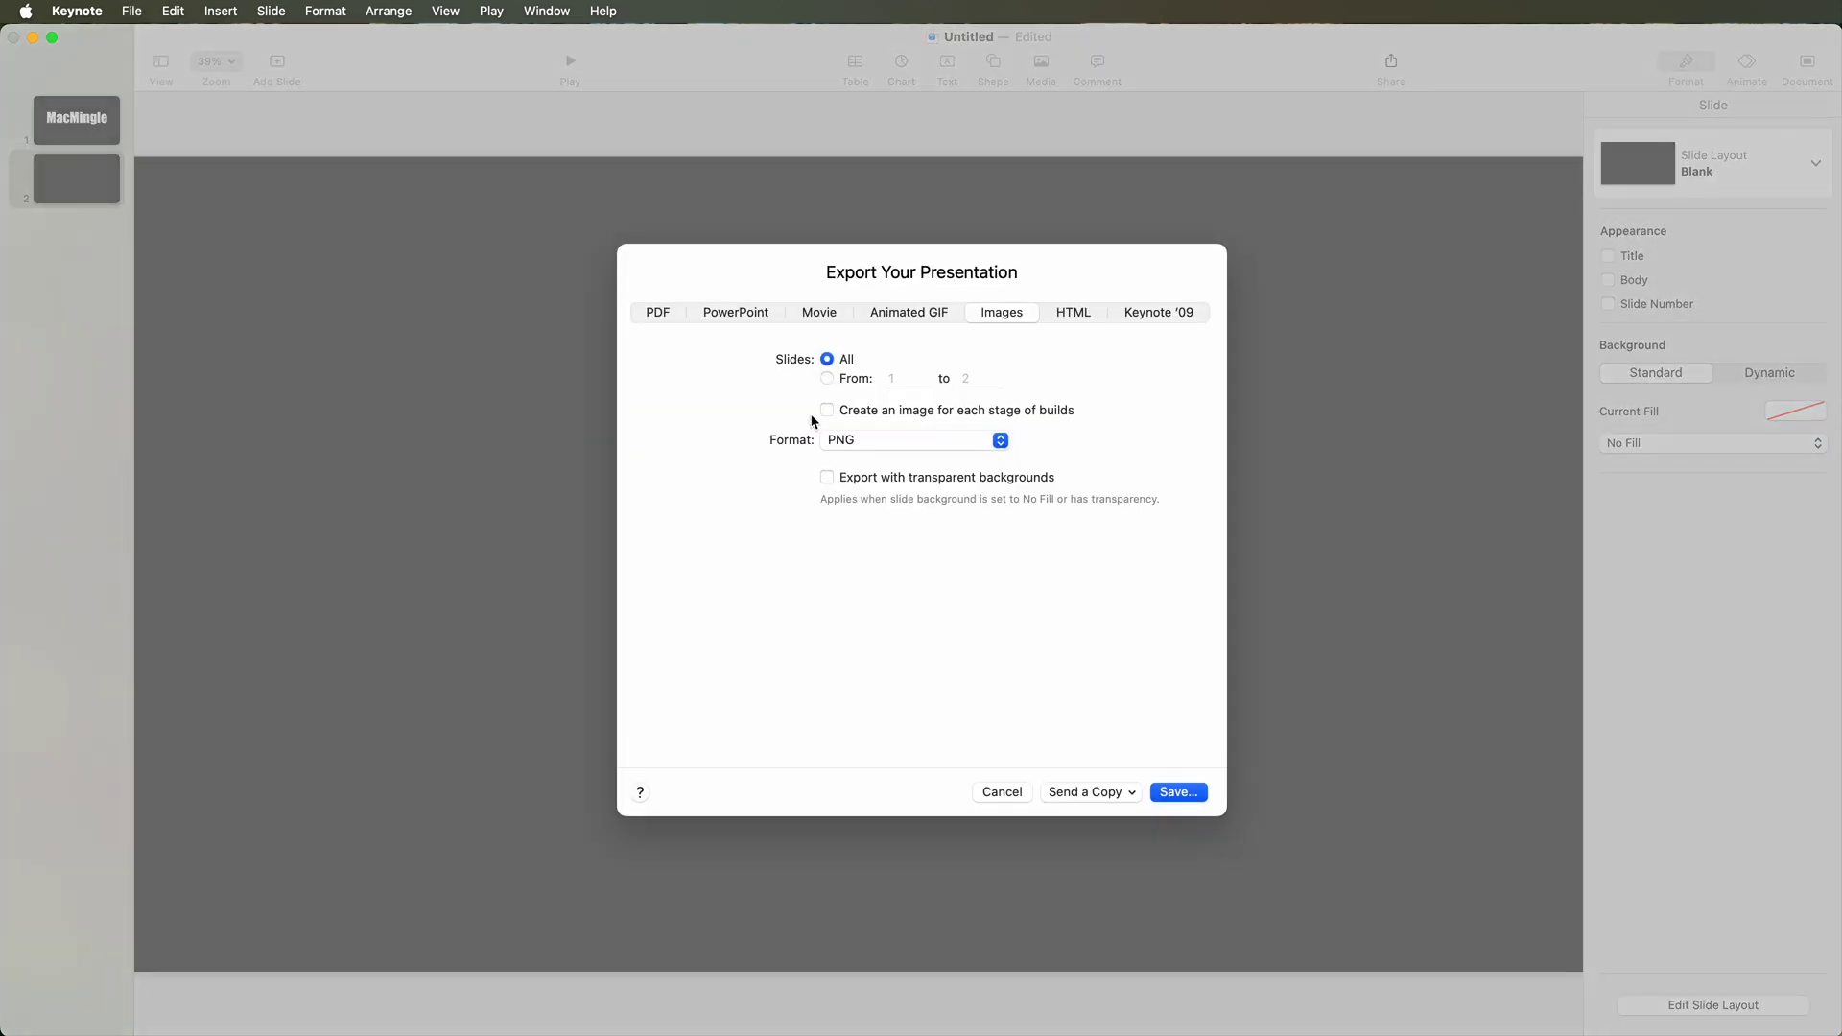
click(827, 380)
click(861, 377)
click(1001, 440)
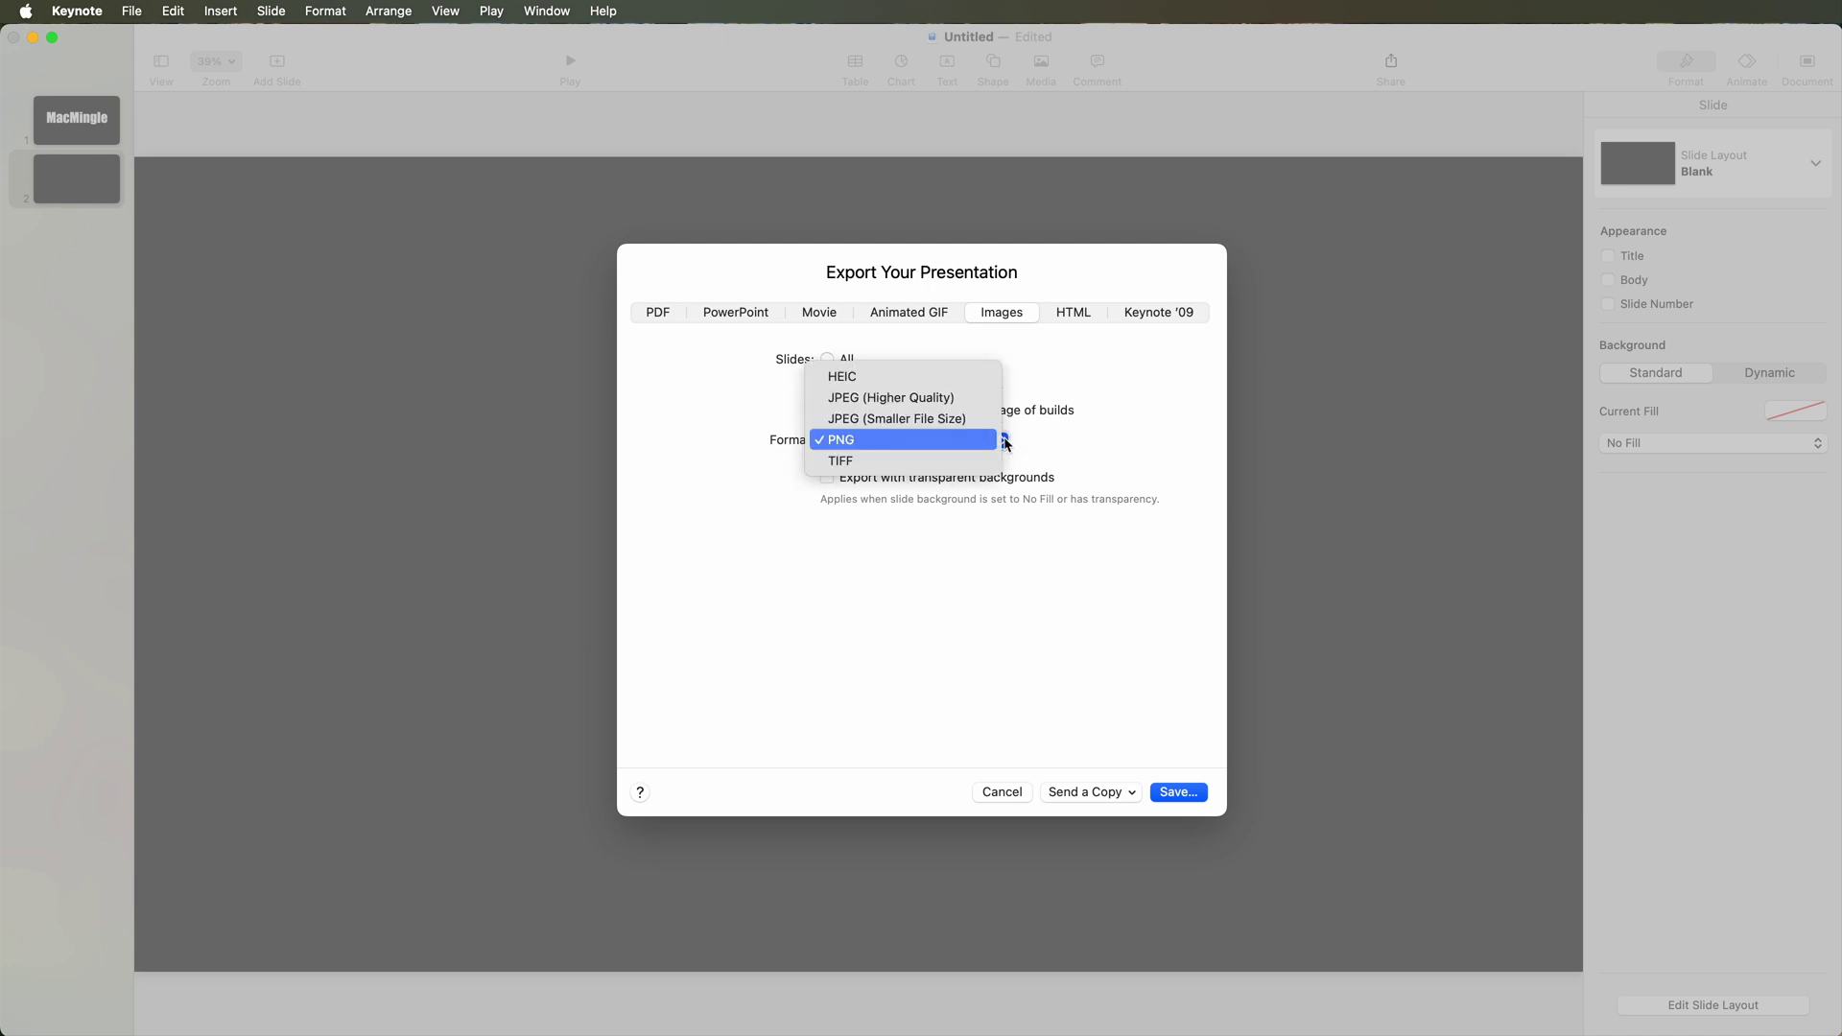
click(1004, 443)
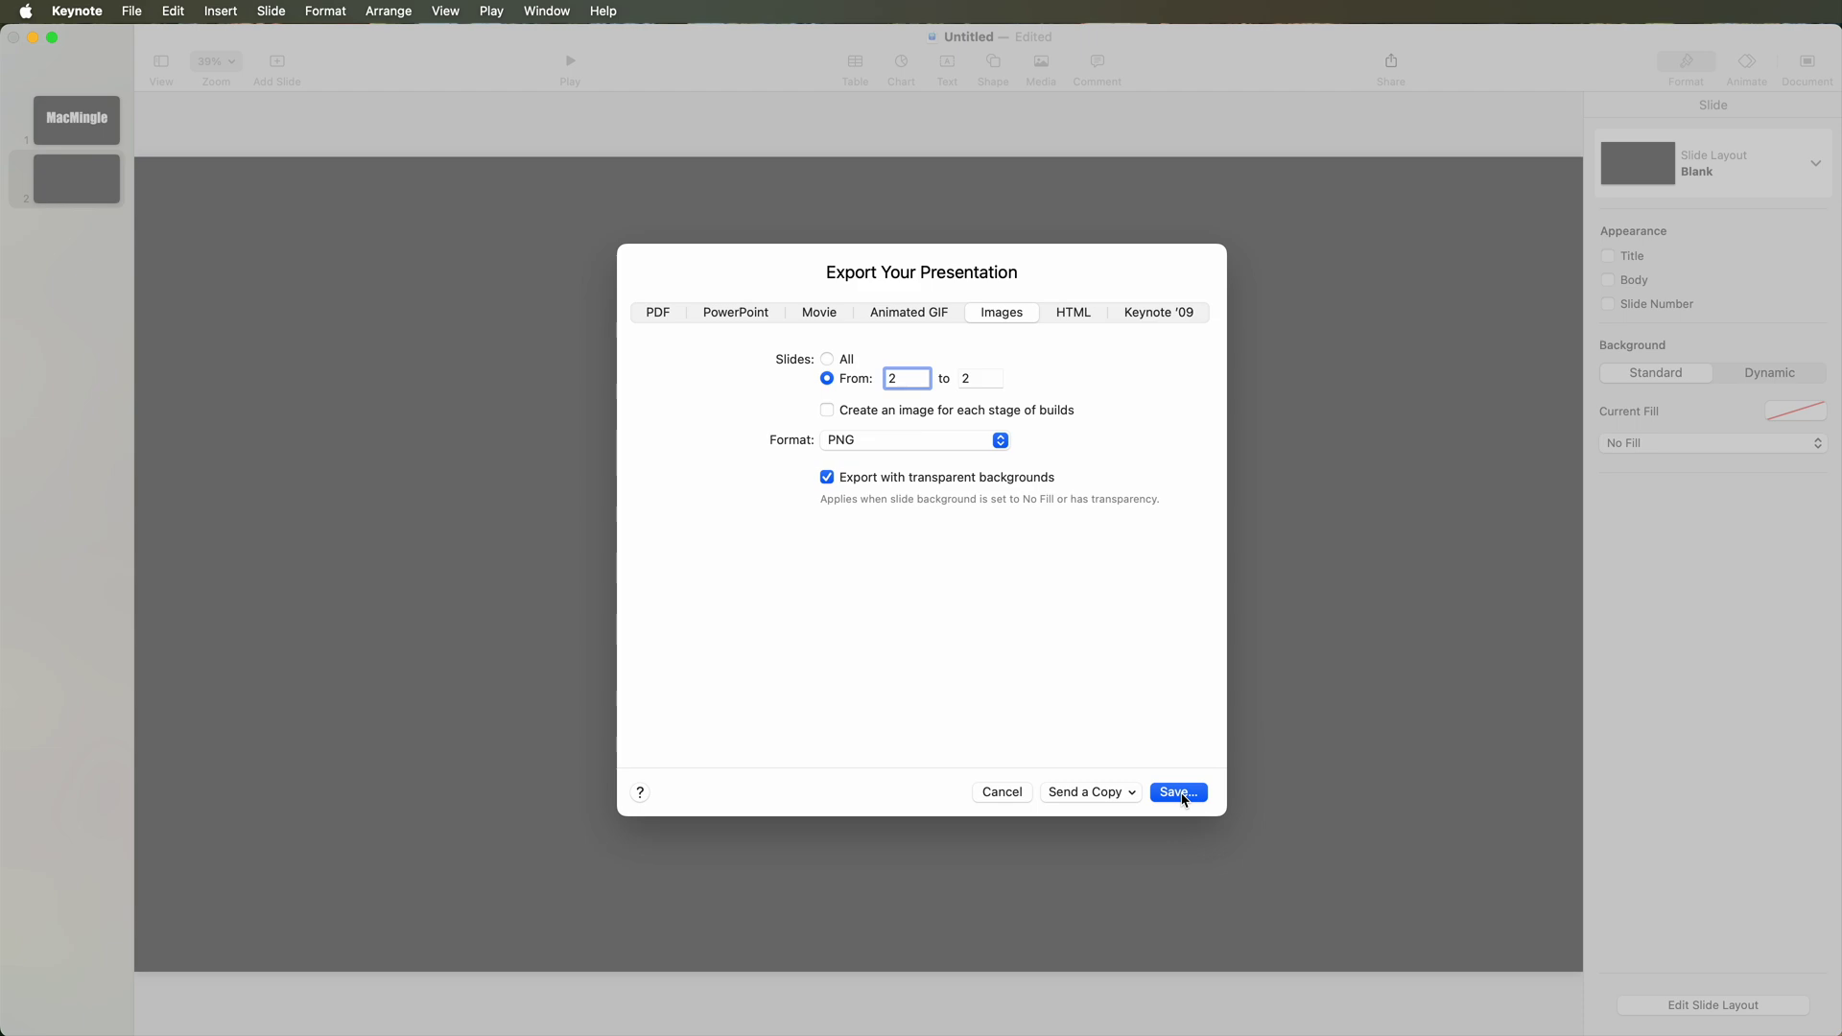
- Save the export as MacMingleStencil into the Mask01 folder
click(1178, 793)
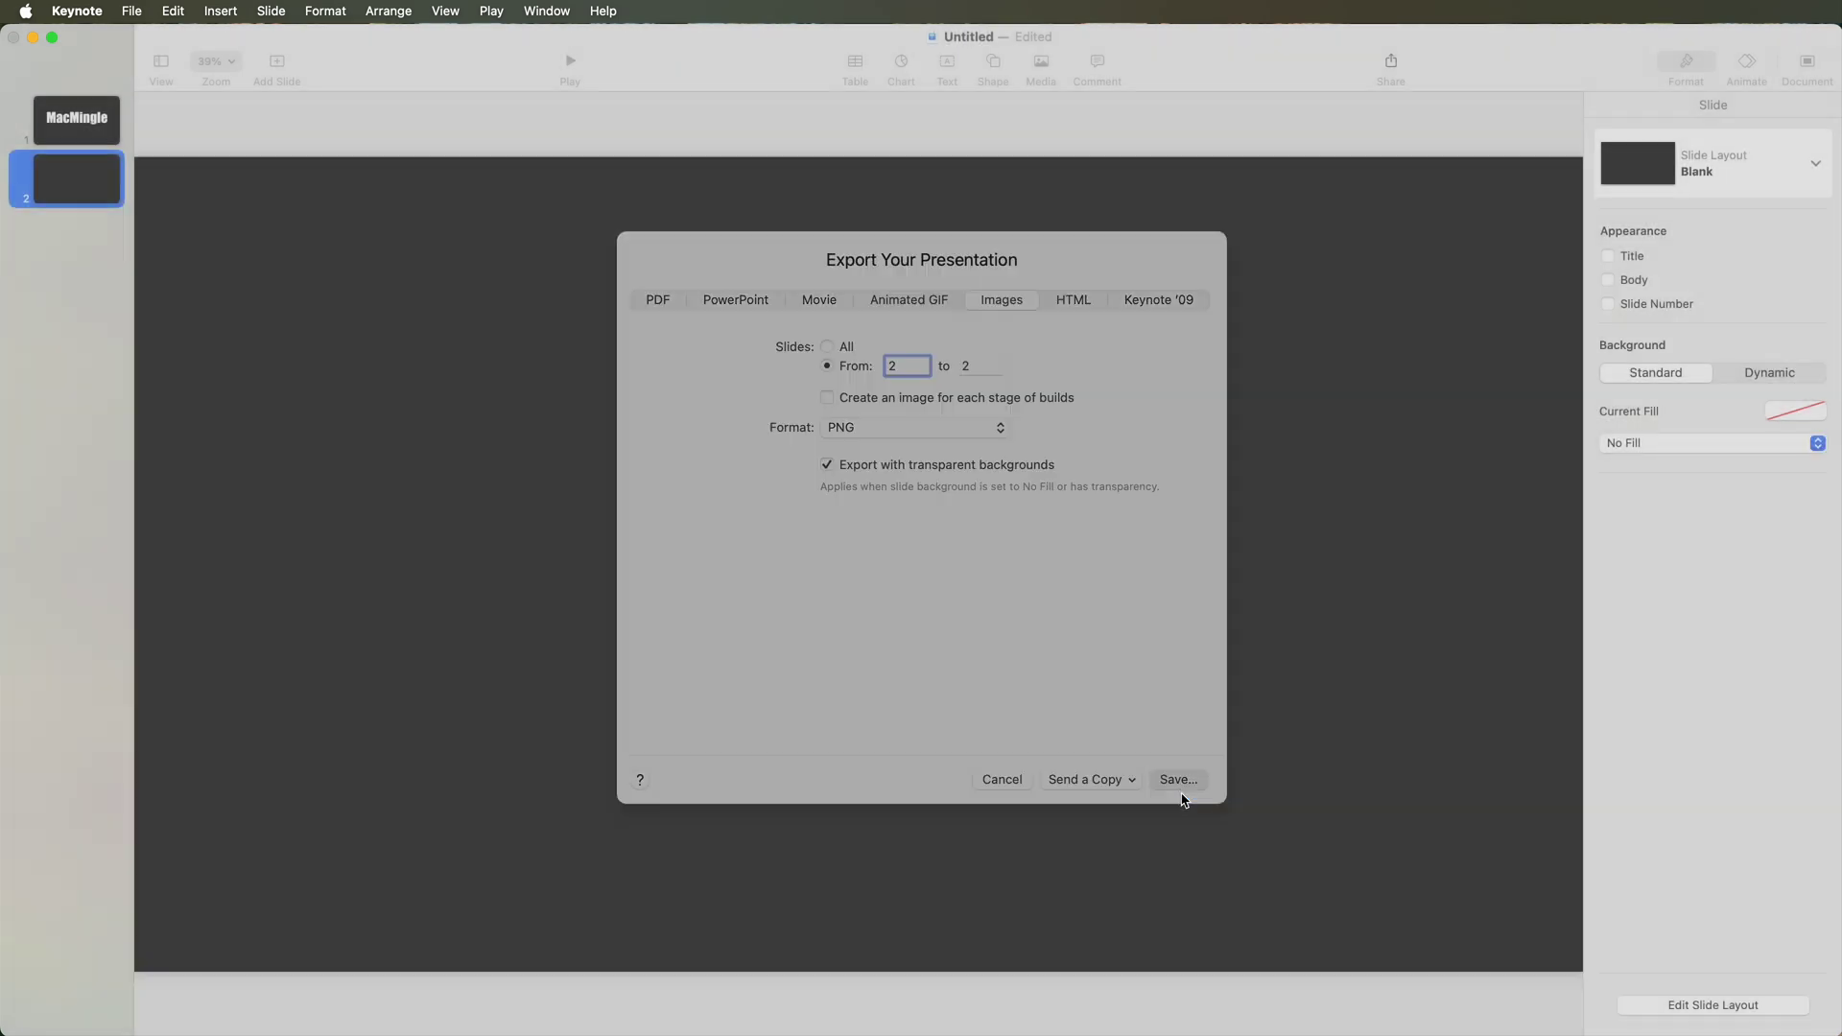
click(951, 608)
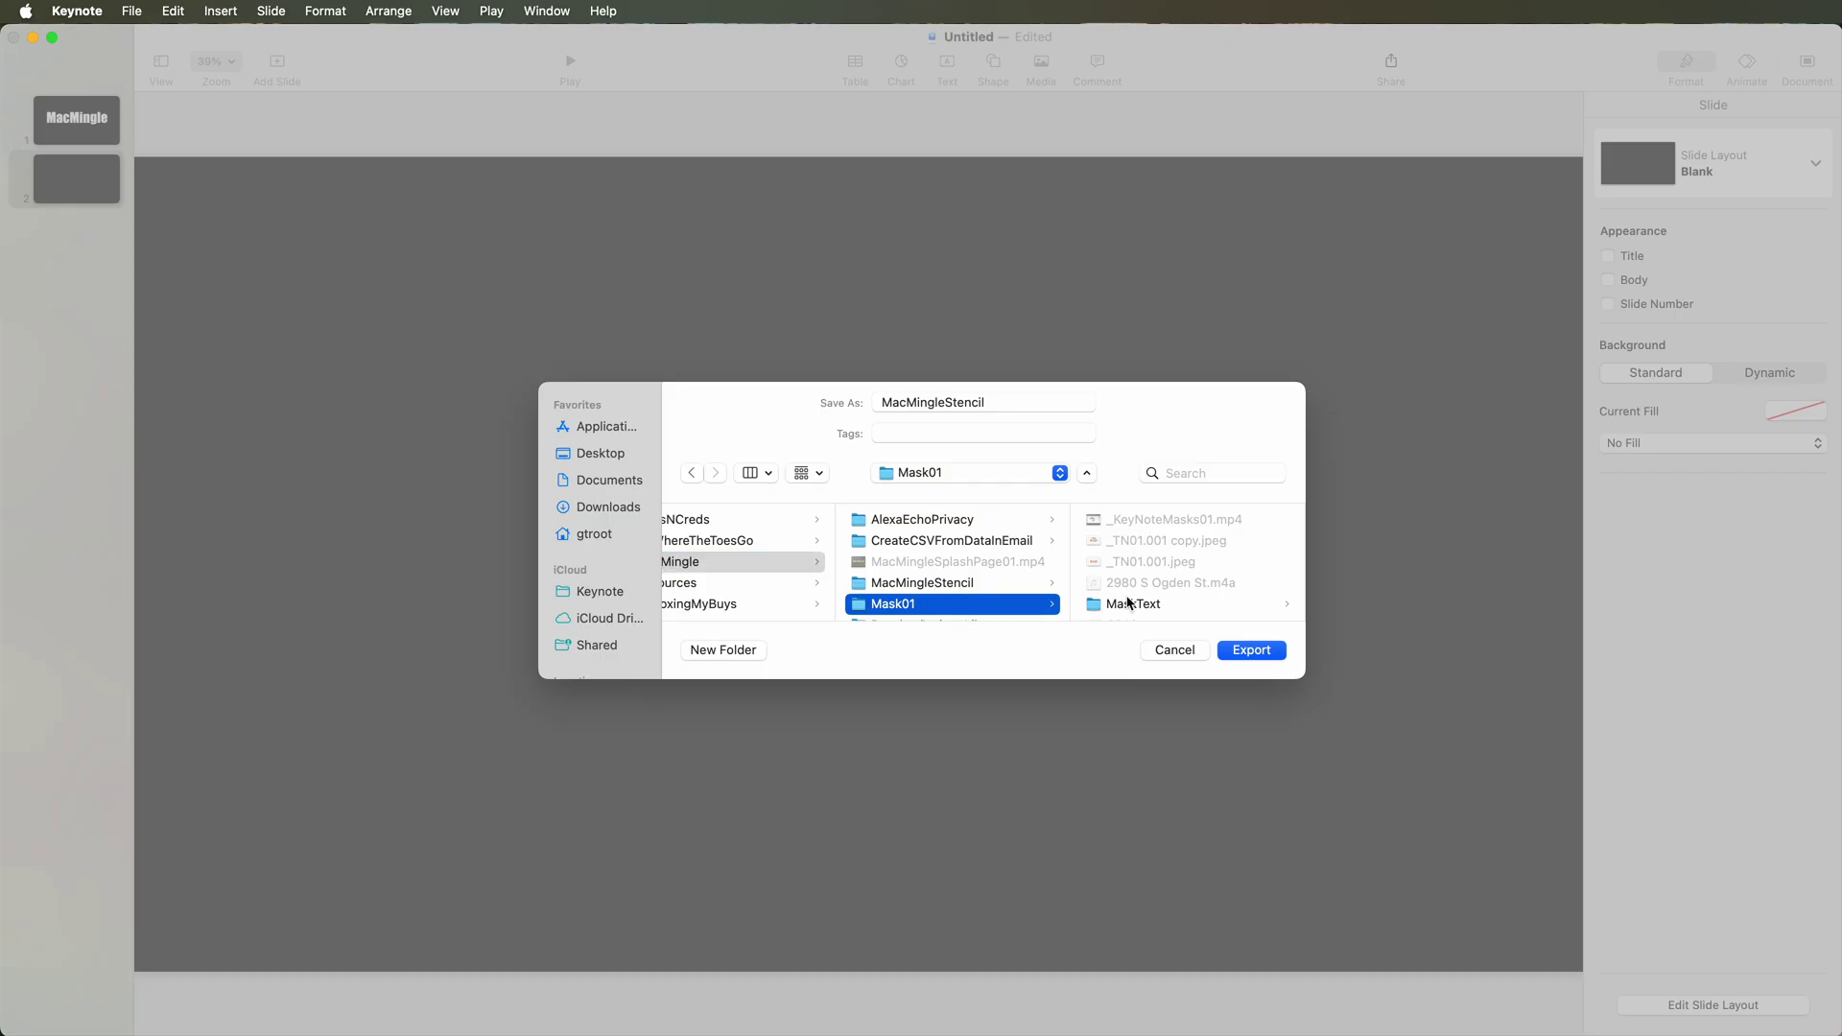
scroll(1128, 601, down, 3)
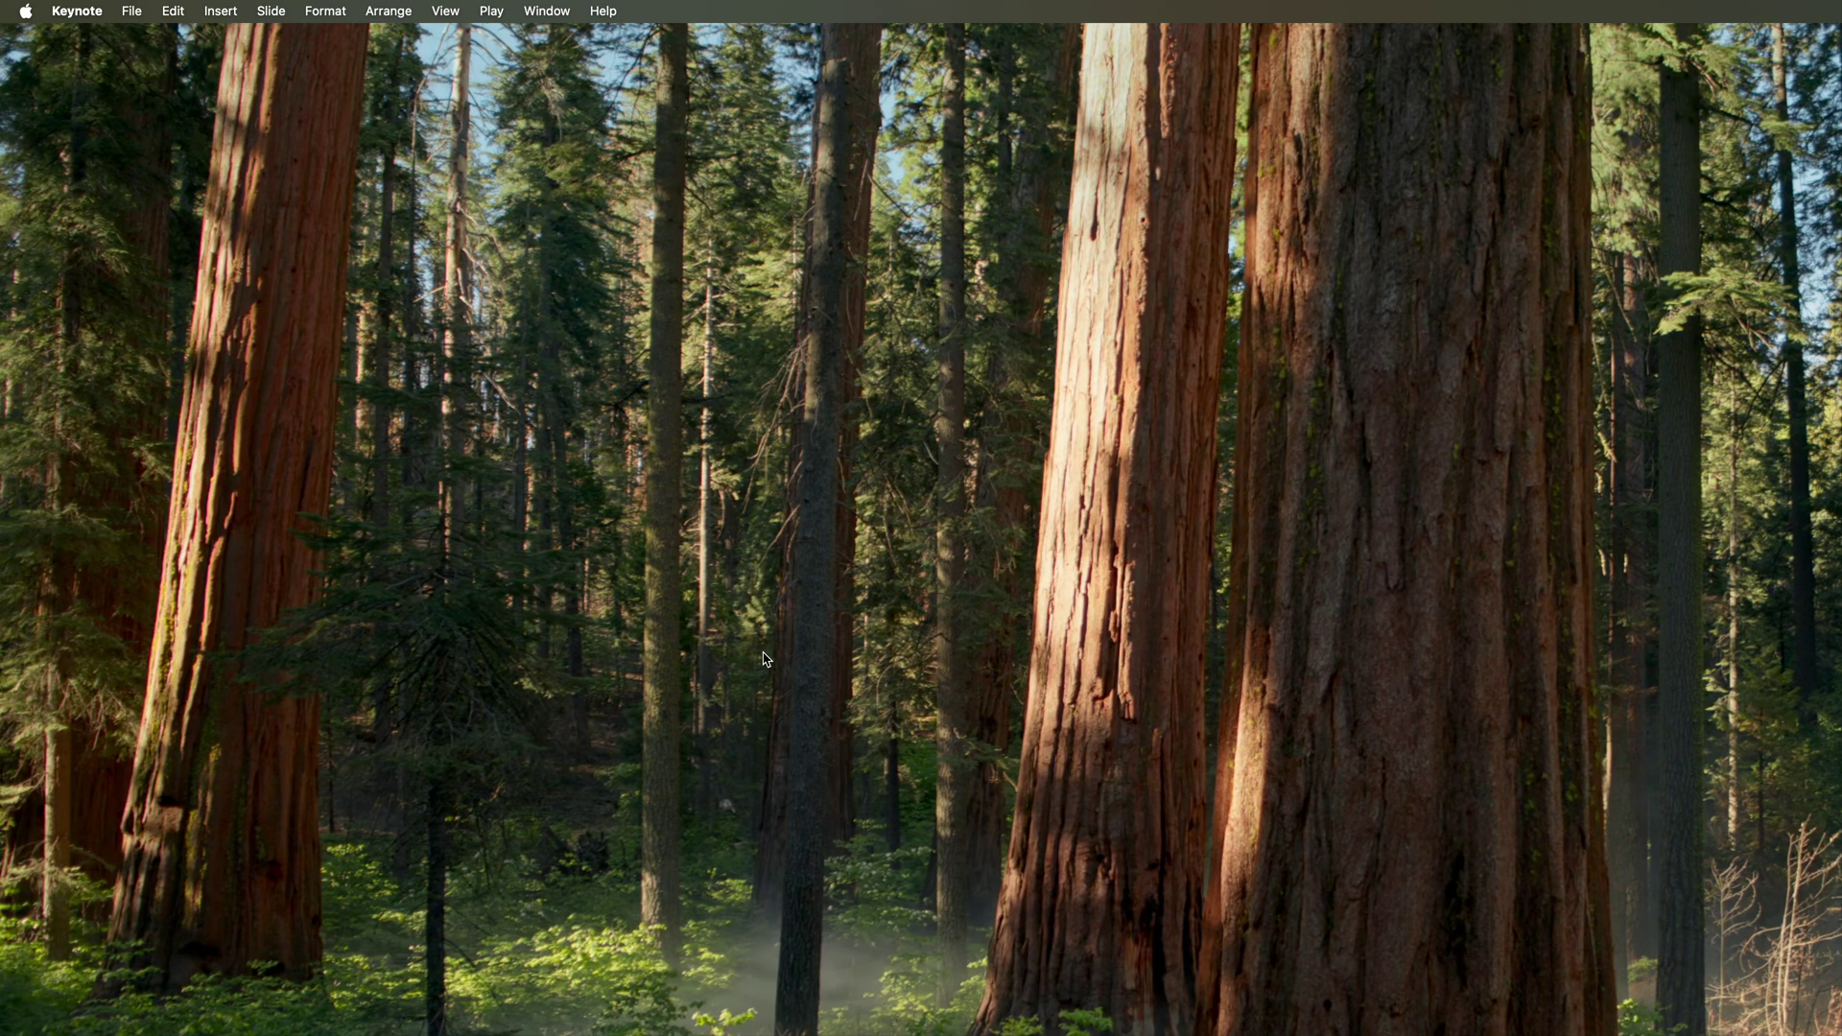
- Launch iMovie via Spotlight and create a new movie project
key(super+space)
text(imovie)
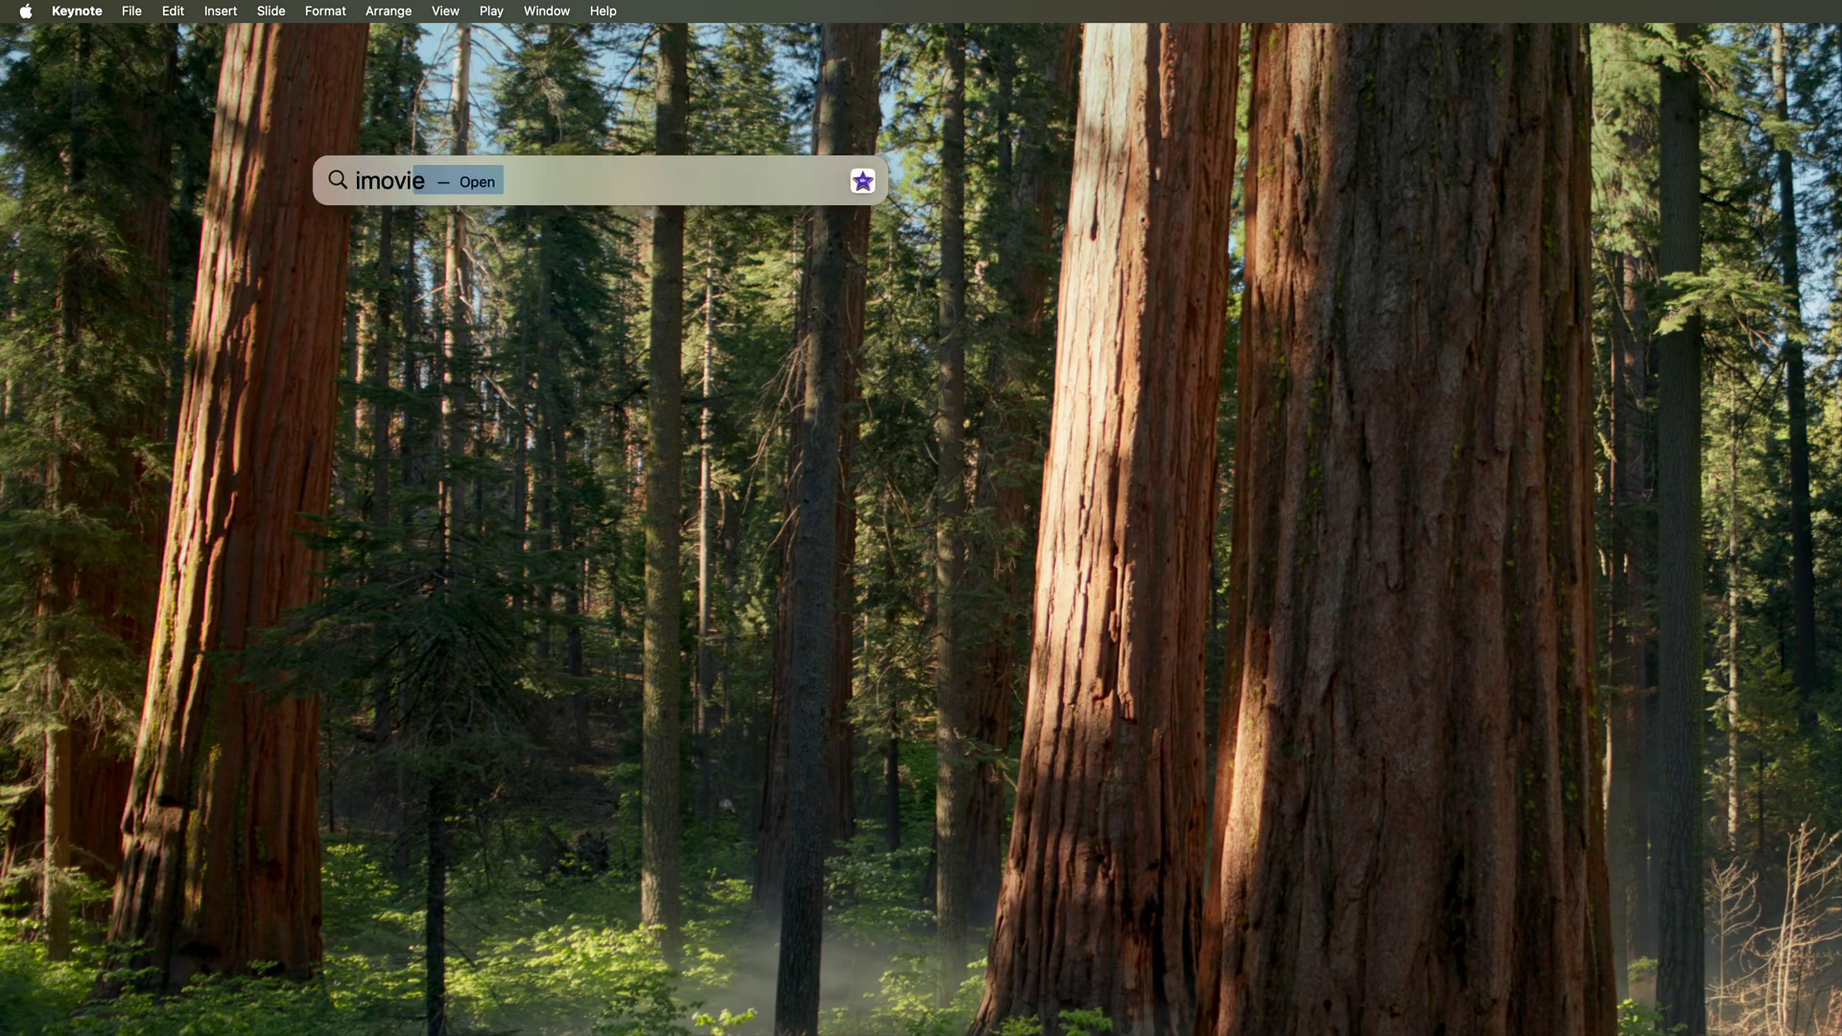
key(Return)
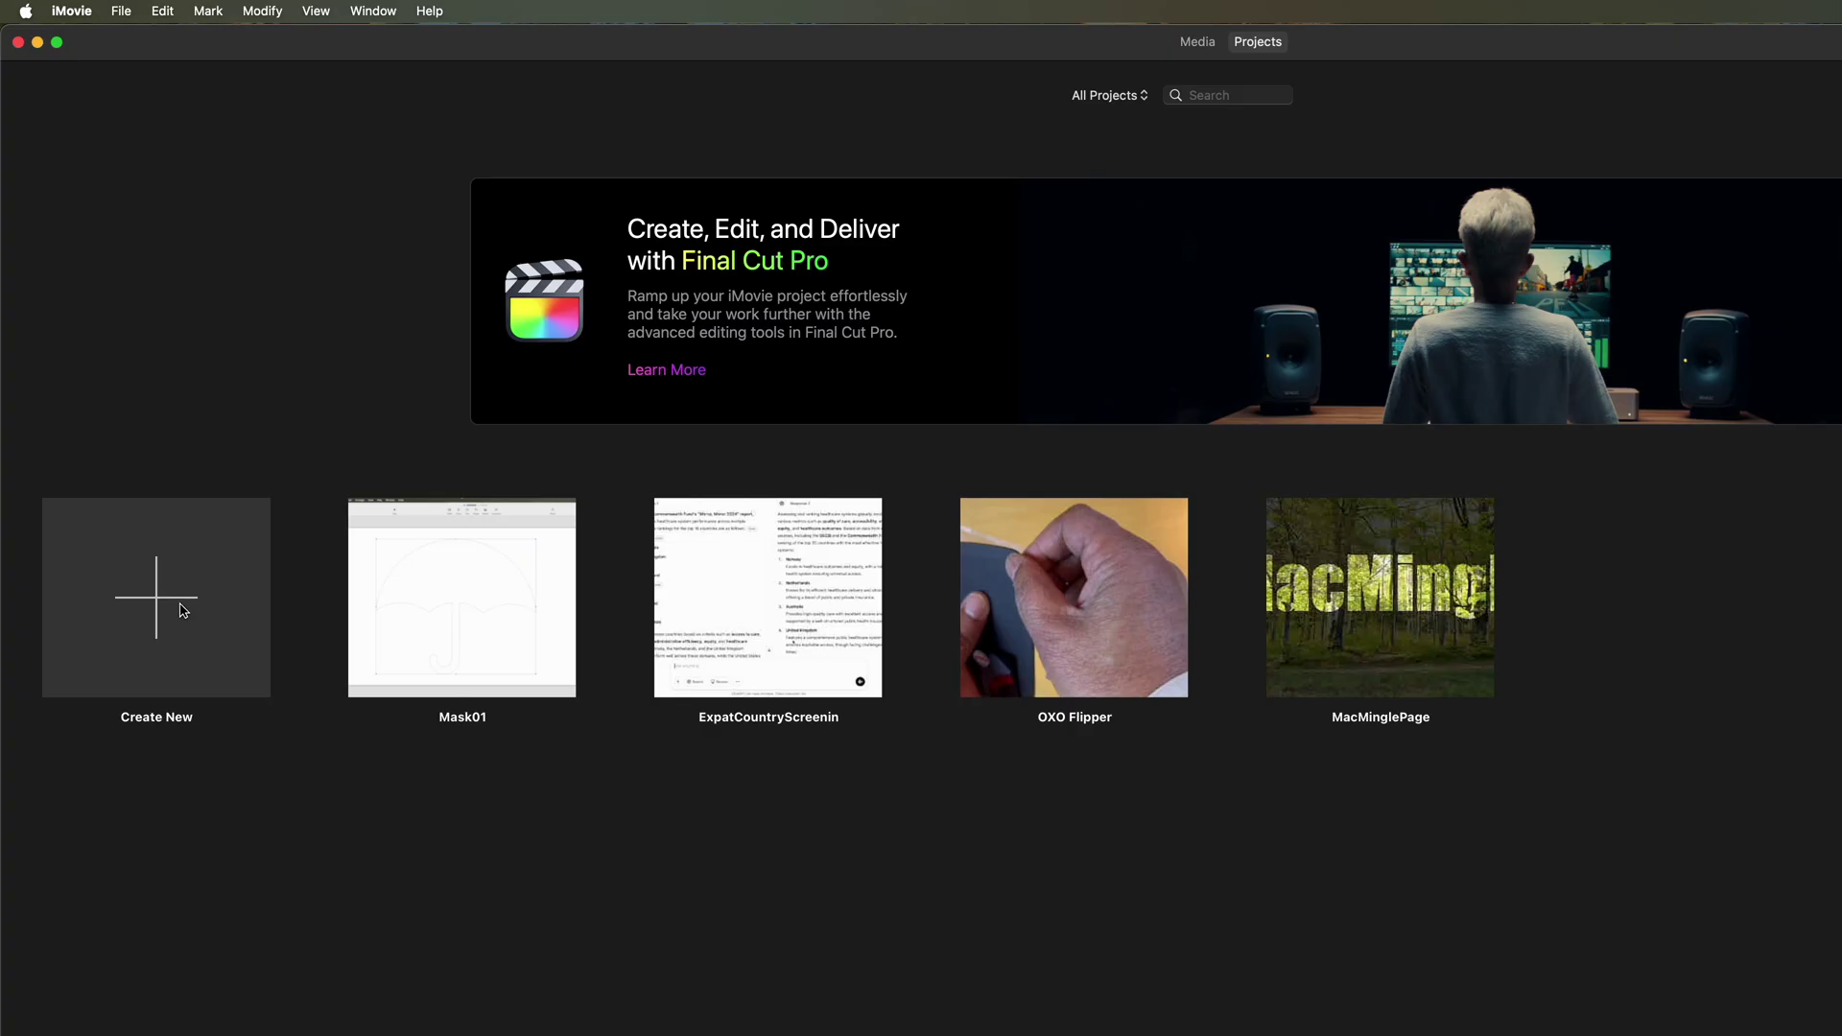
click(153, 609)
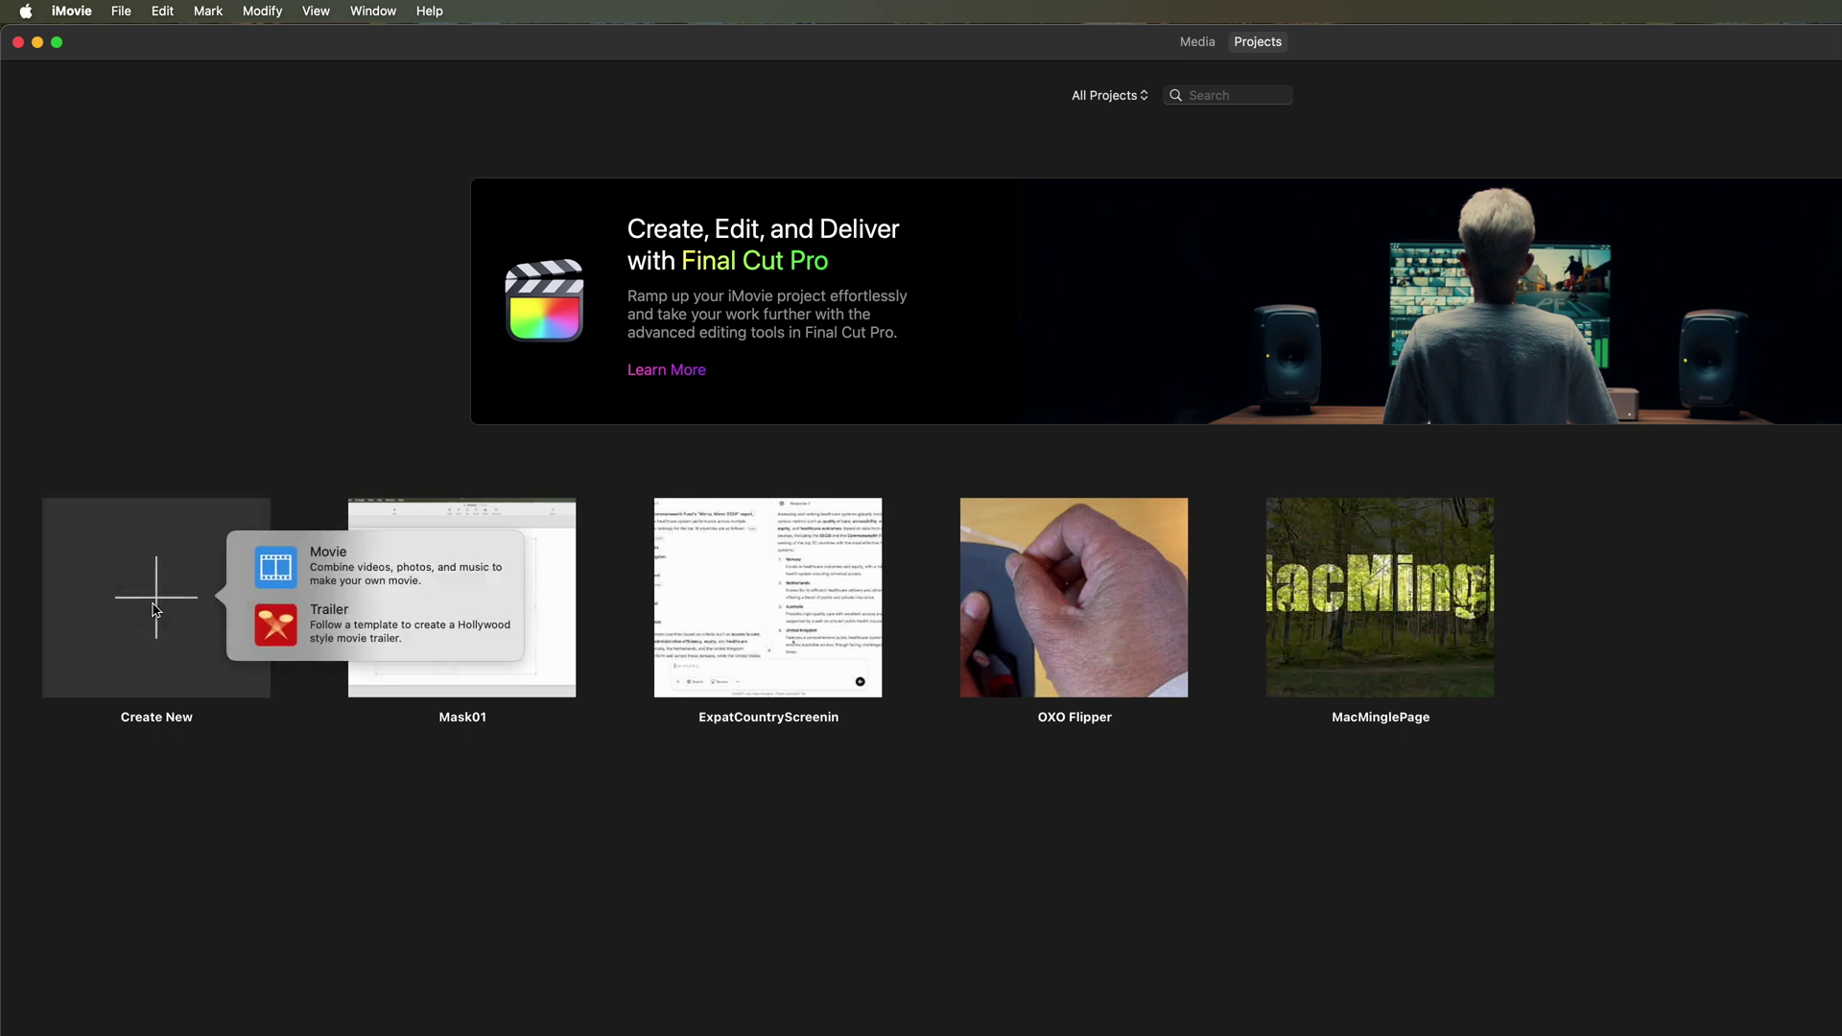
click(323, 569)
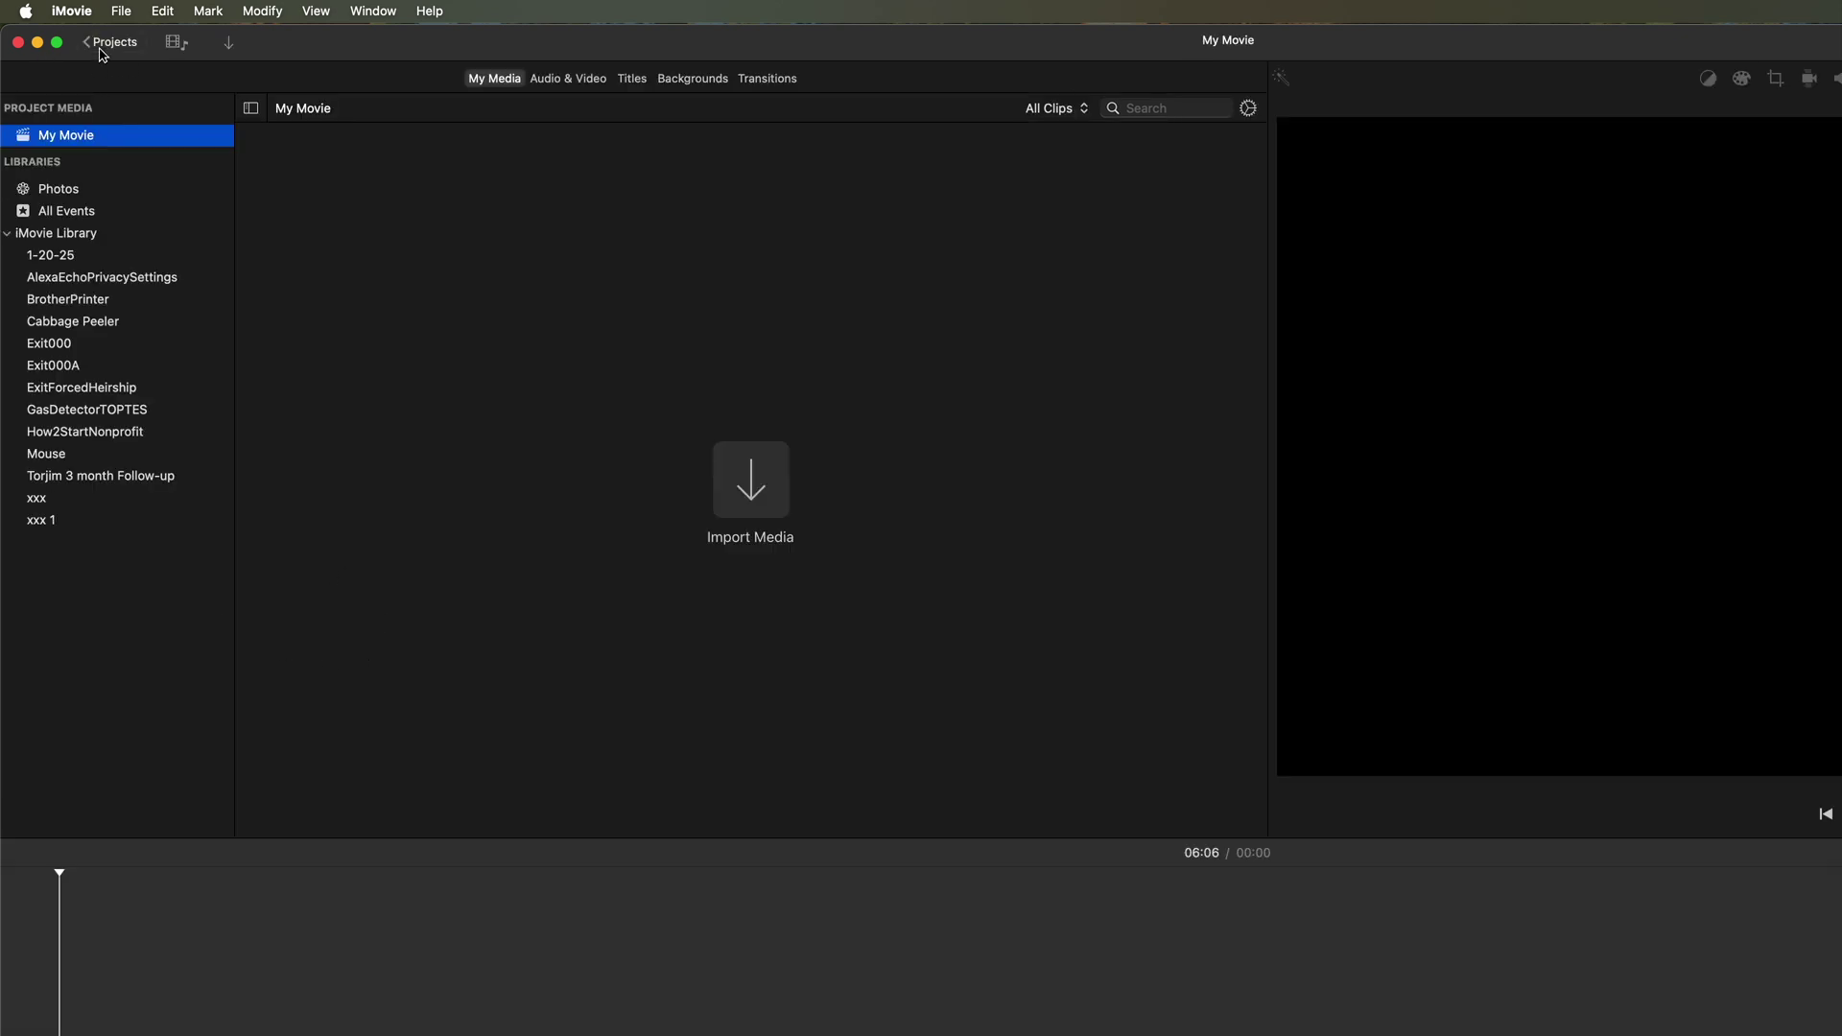
- Name the new project MaskDemo and open it from the Projects browser
click(103, 48)
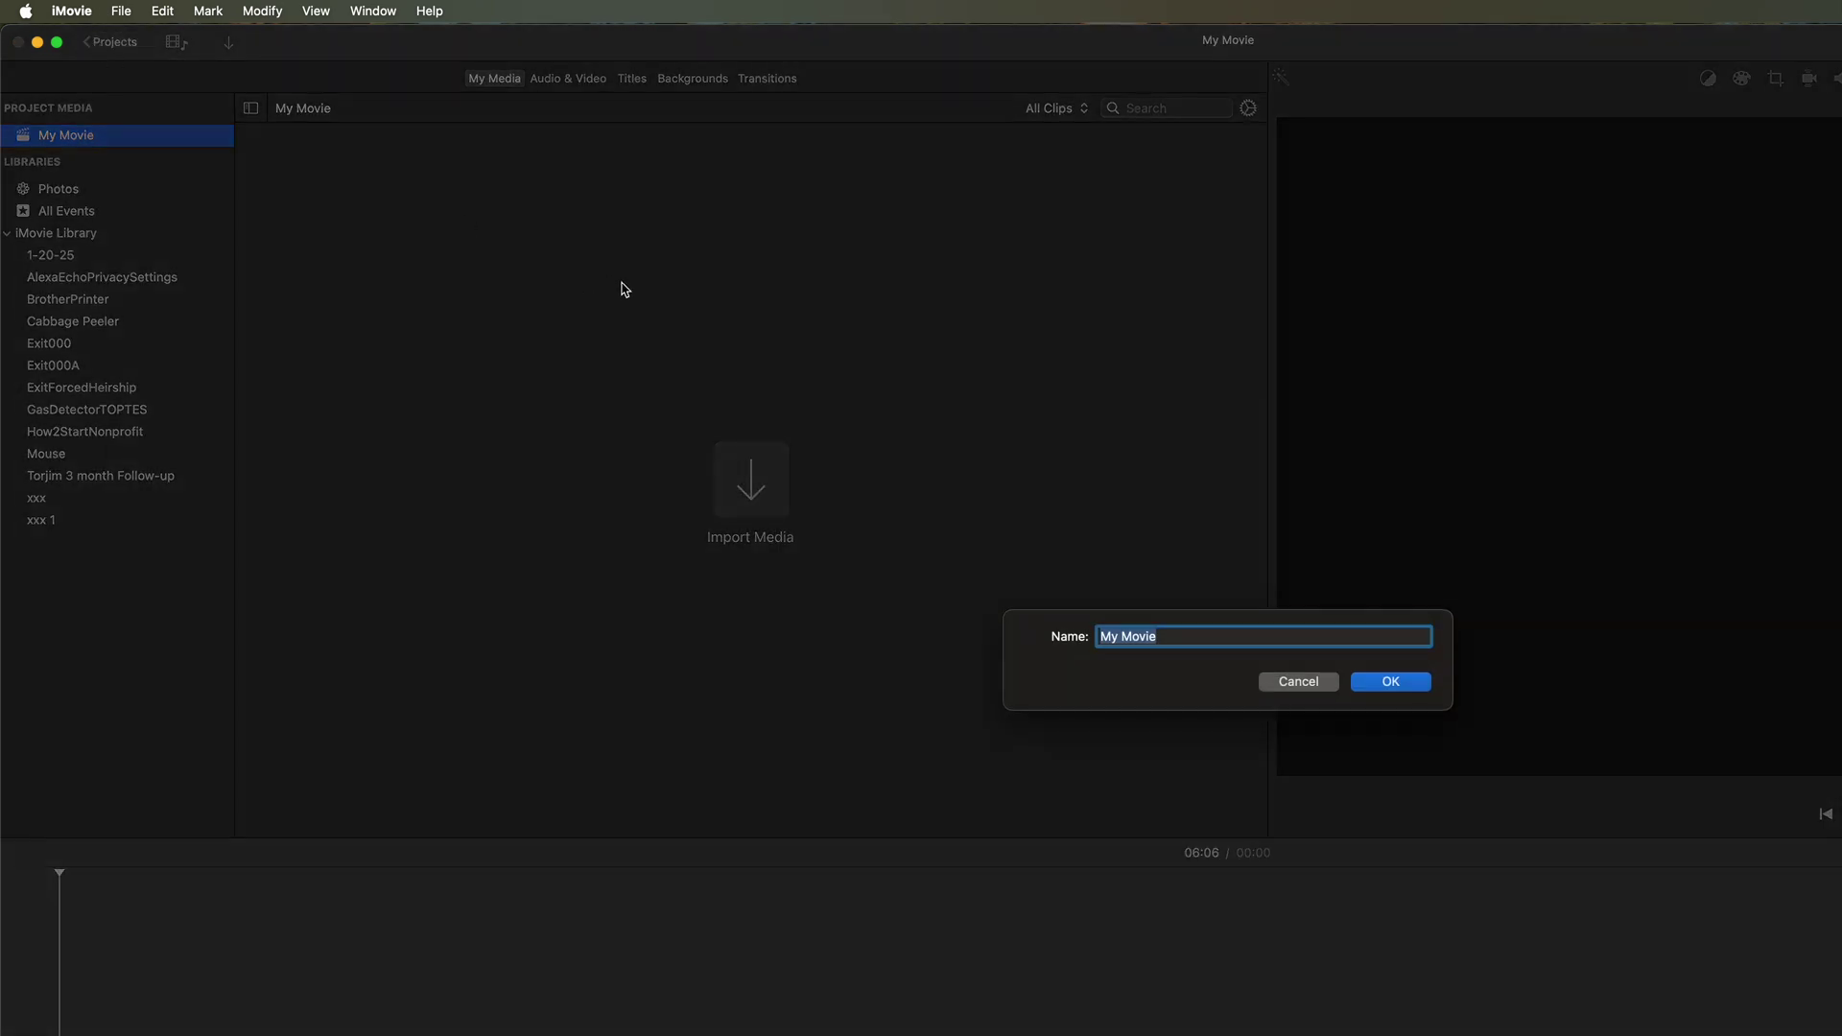
key(BackSpace)
text(MaskDemo)
key(Return)
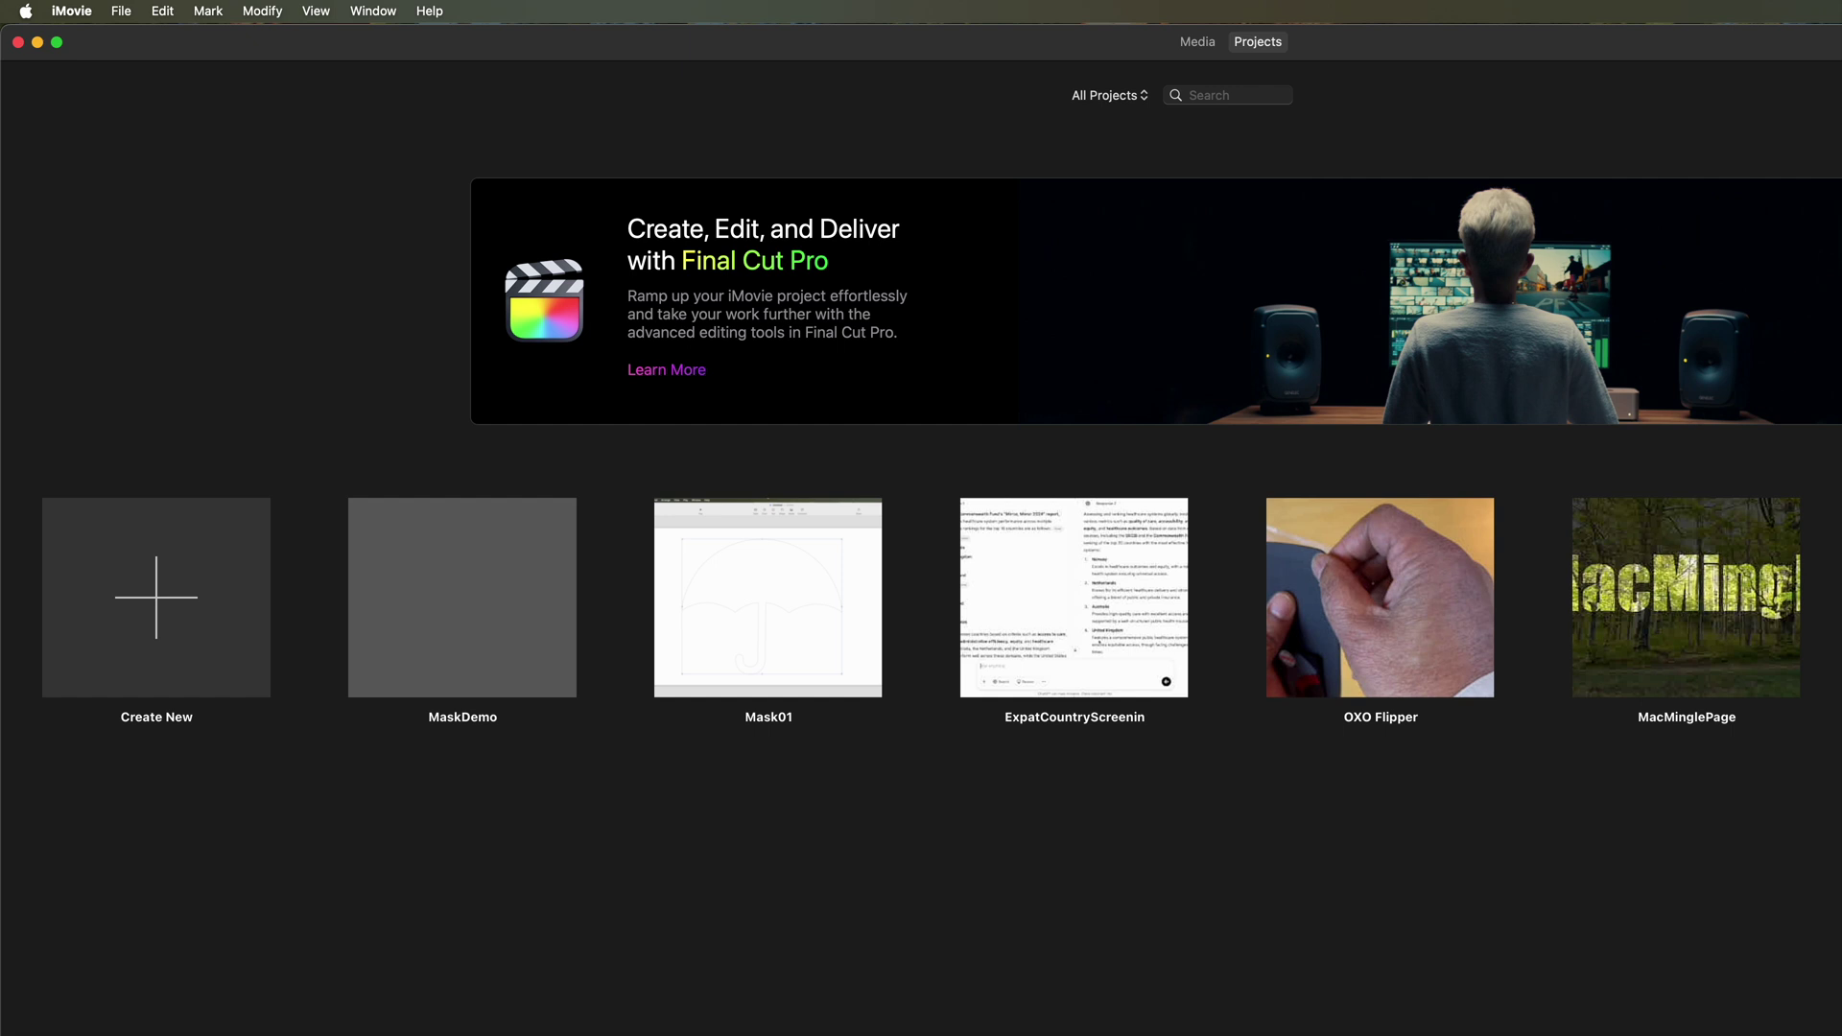
click(464, 618)
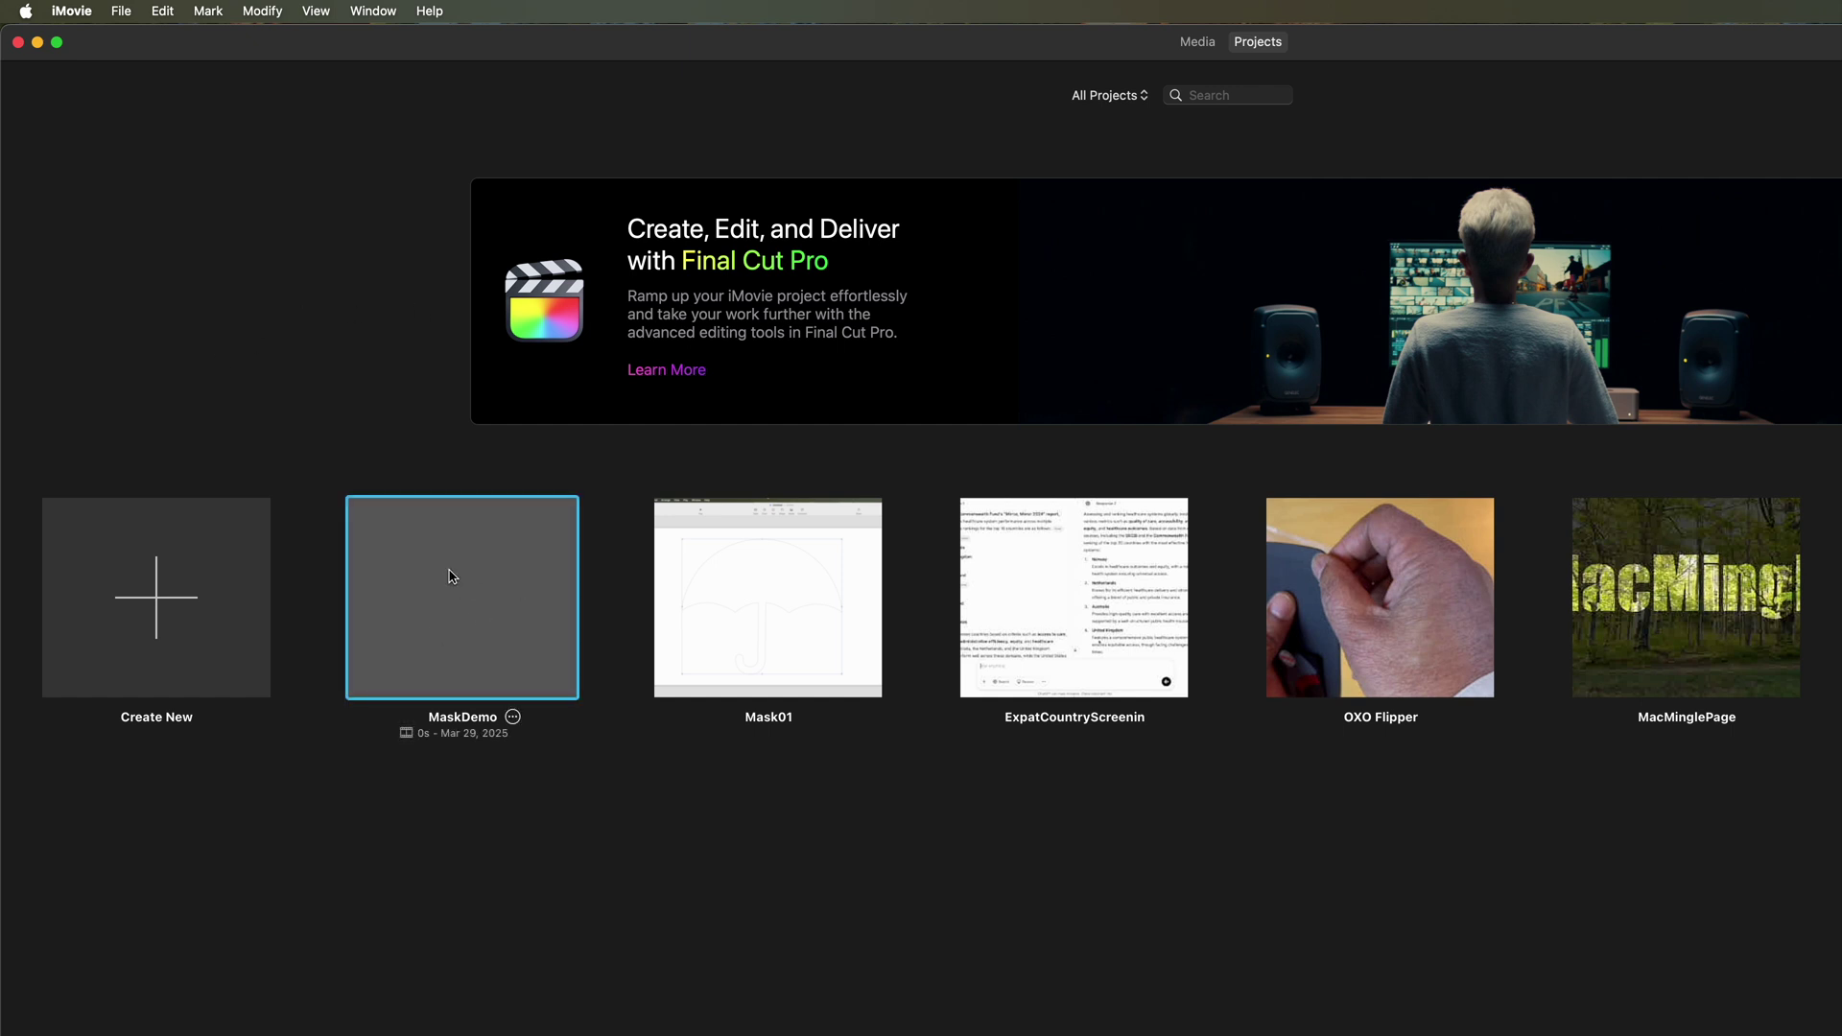
double_click(451, 575)
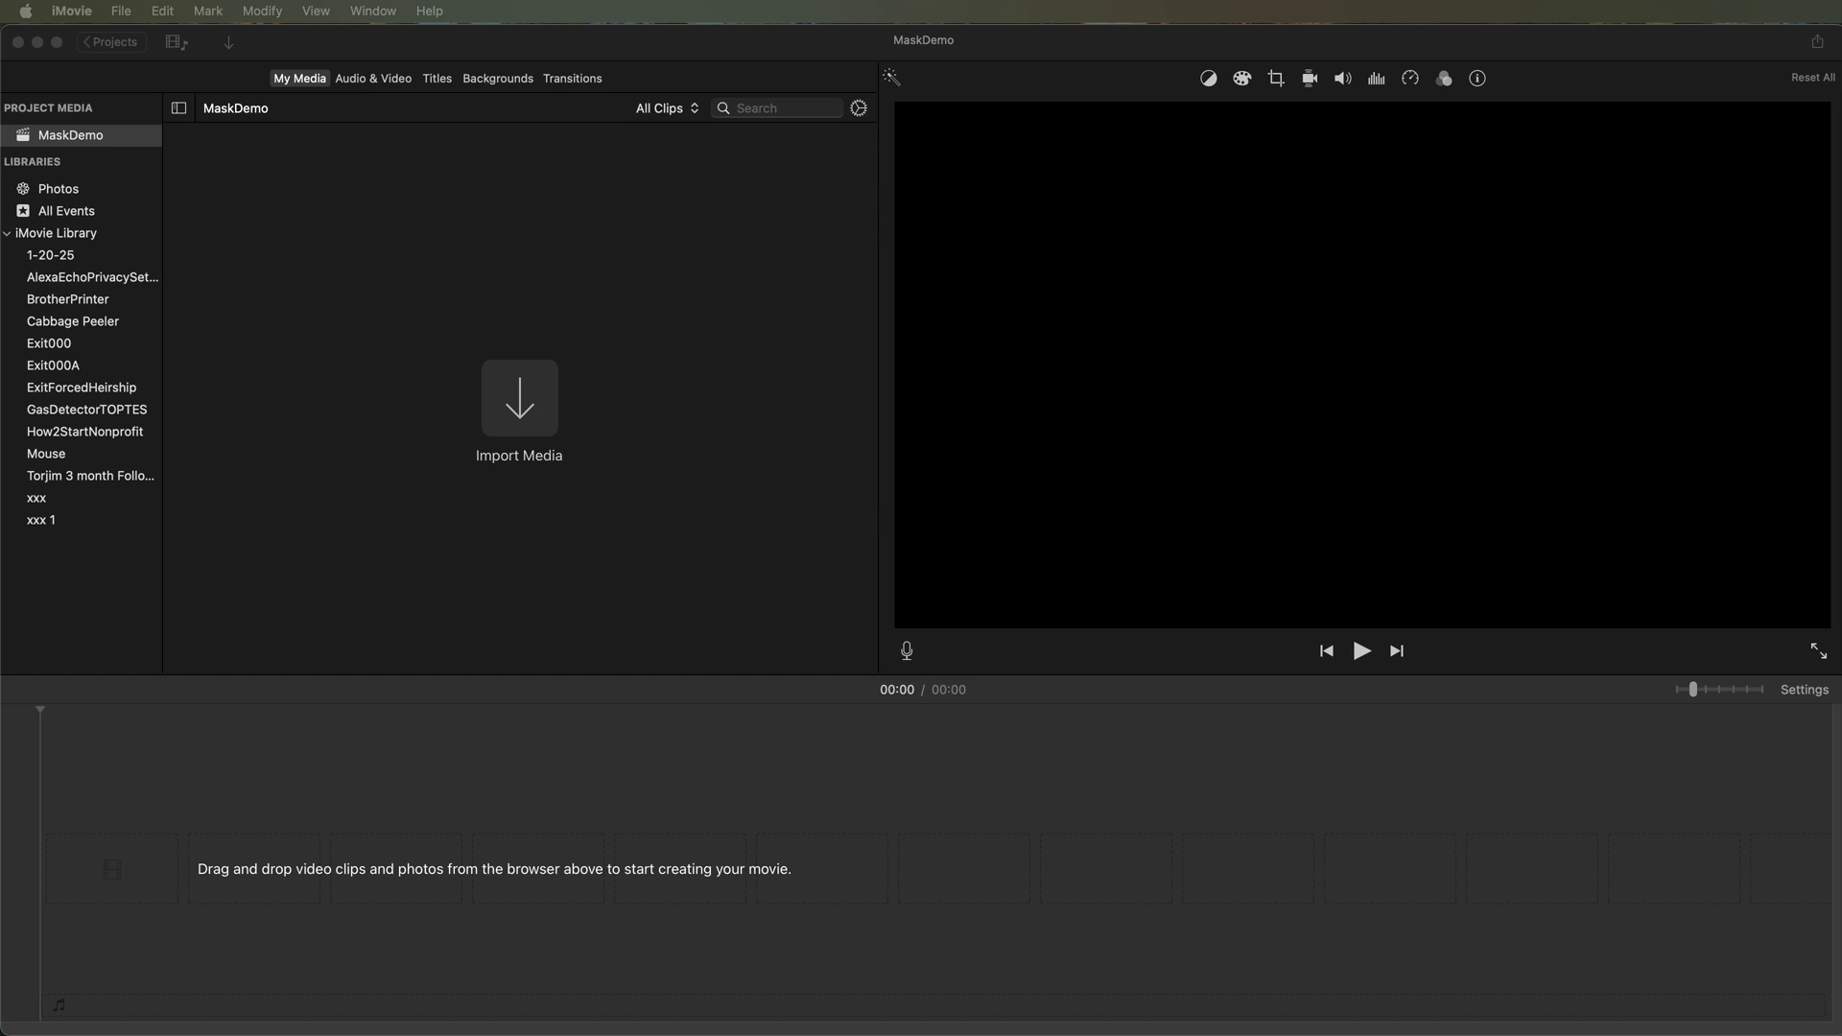
- Import the apples MP4 and MacMingleStencil PNG, placing the stencil above the apples clip
drag(840, 383, 482, 382)
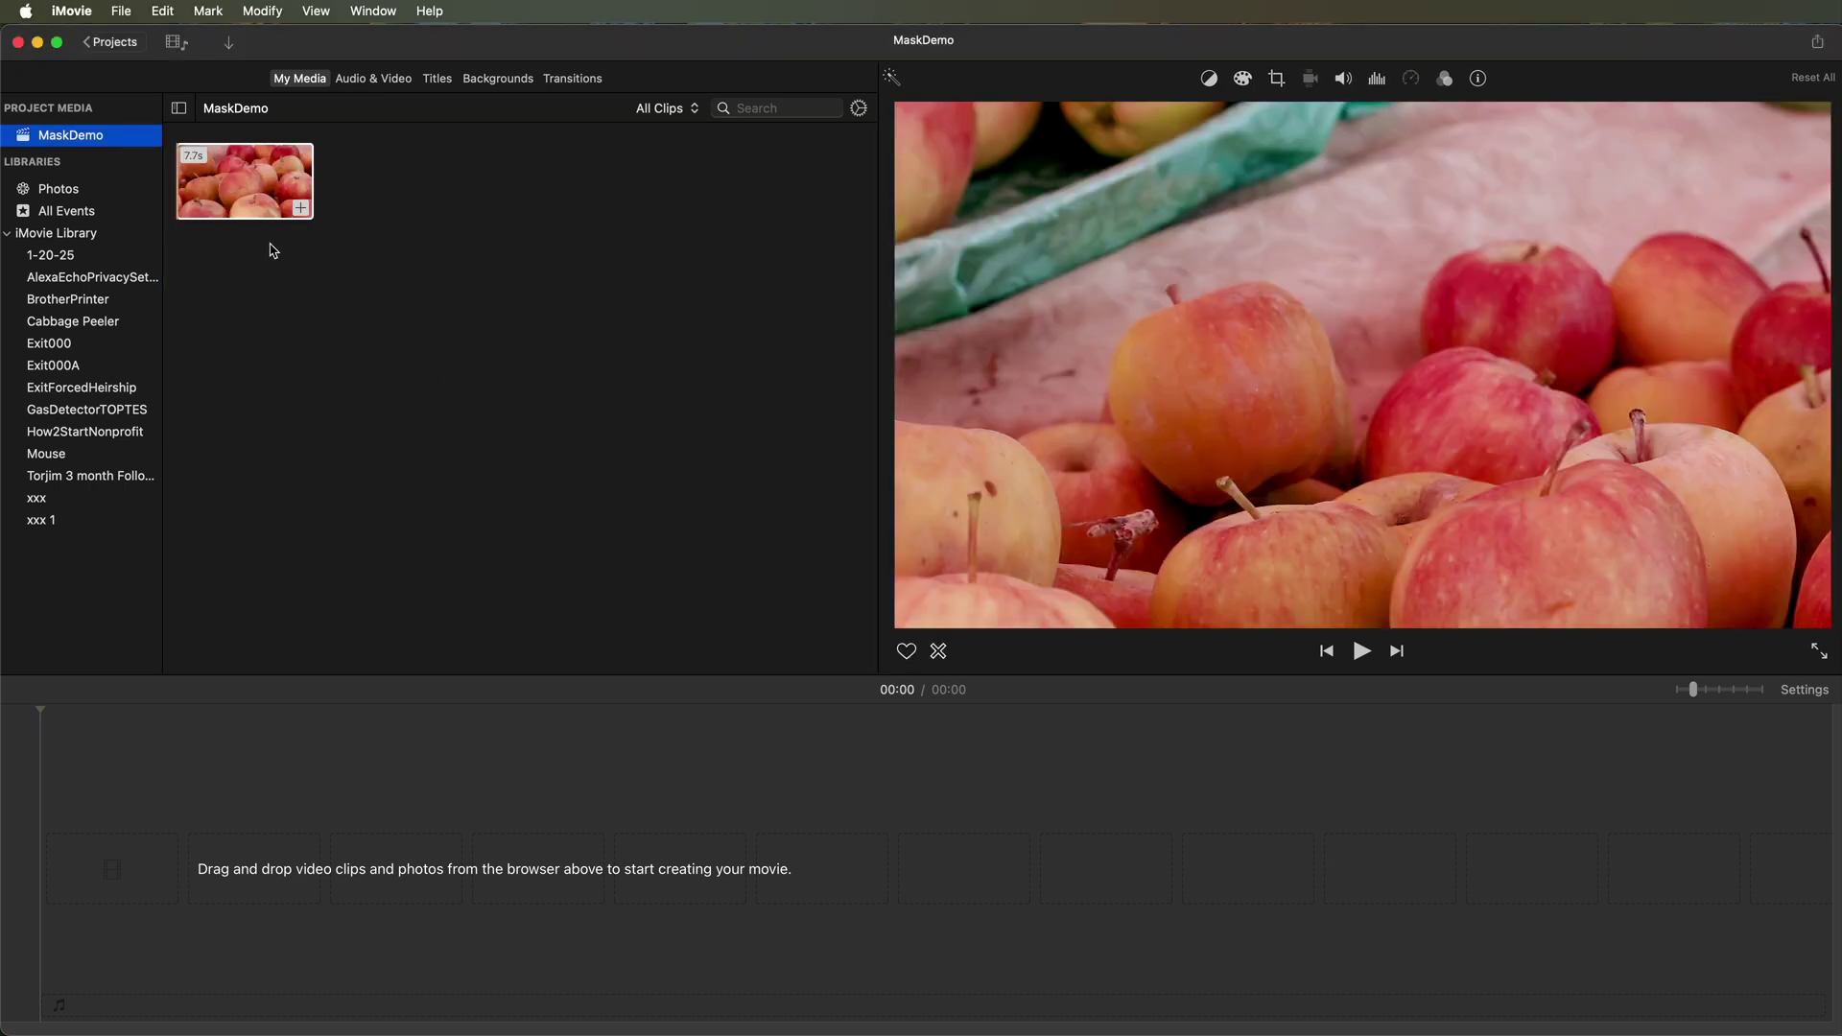
drag(233, 203, 54, 873)
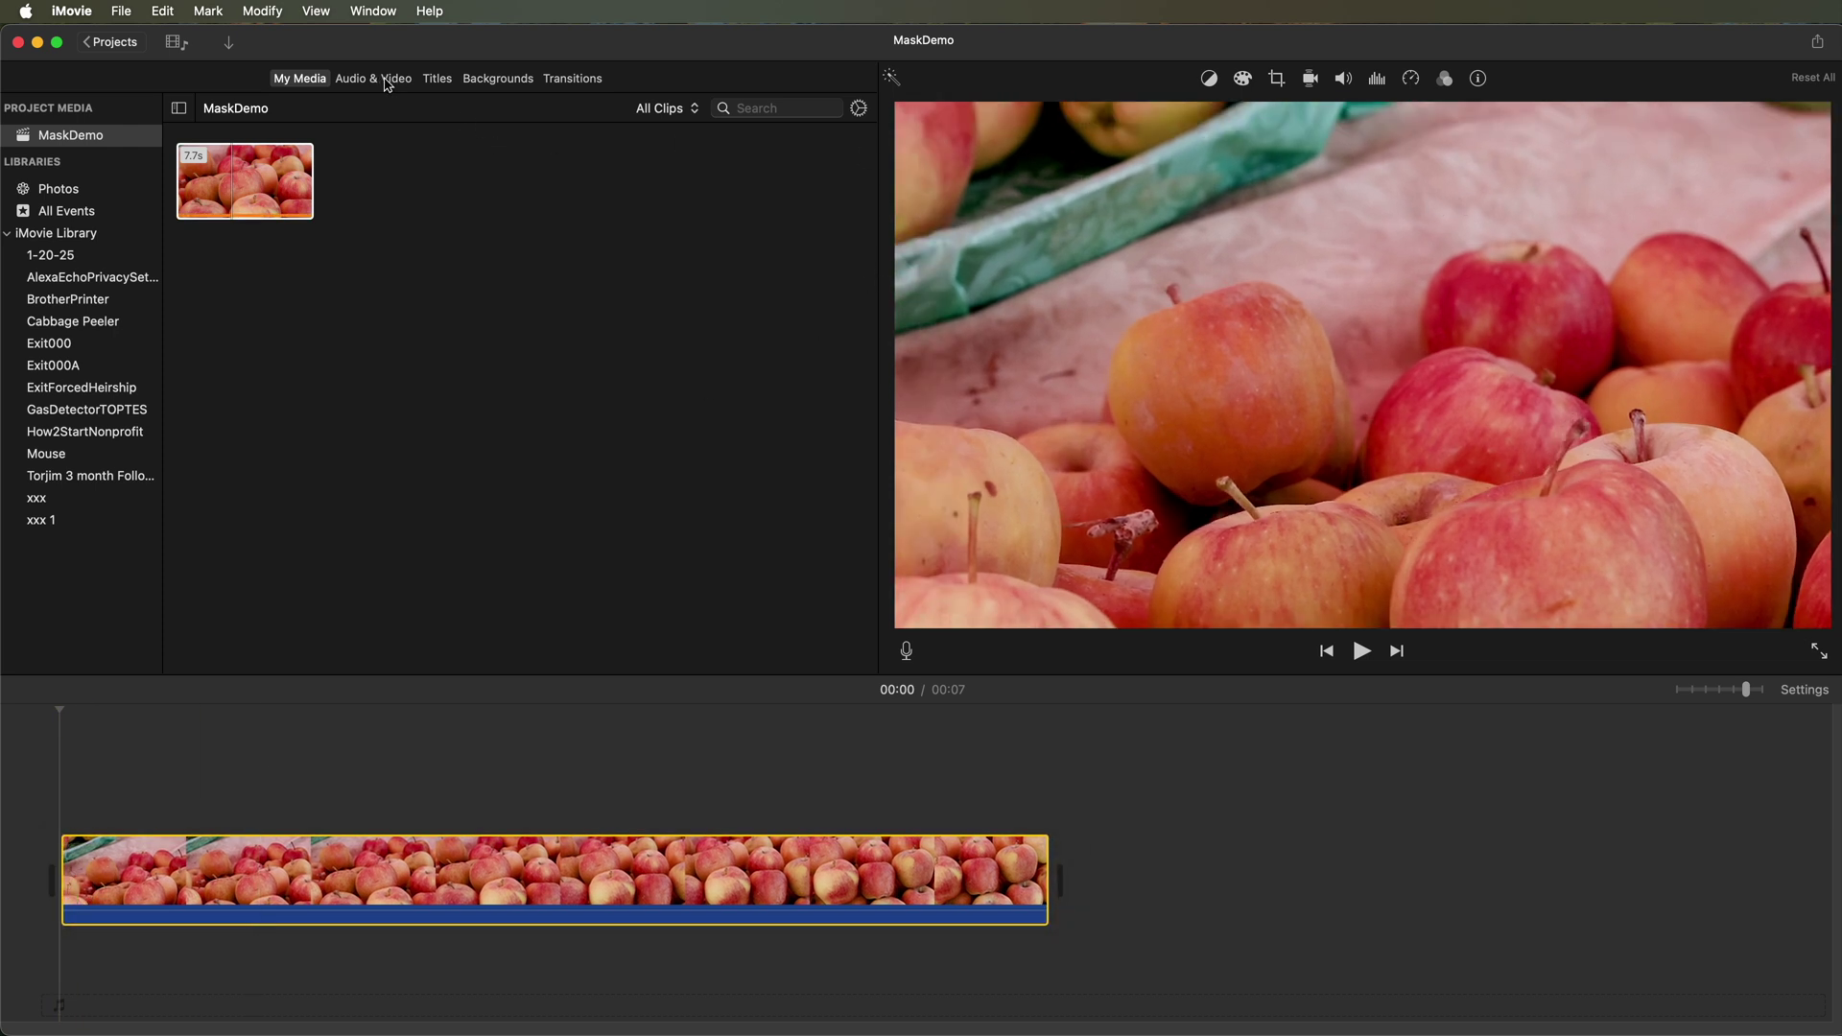
key(super+Tab)
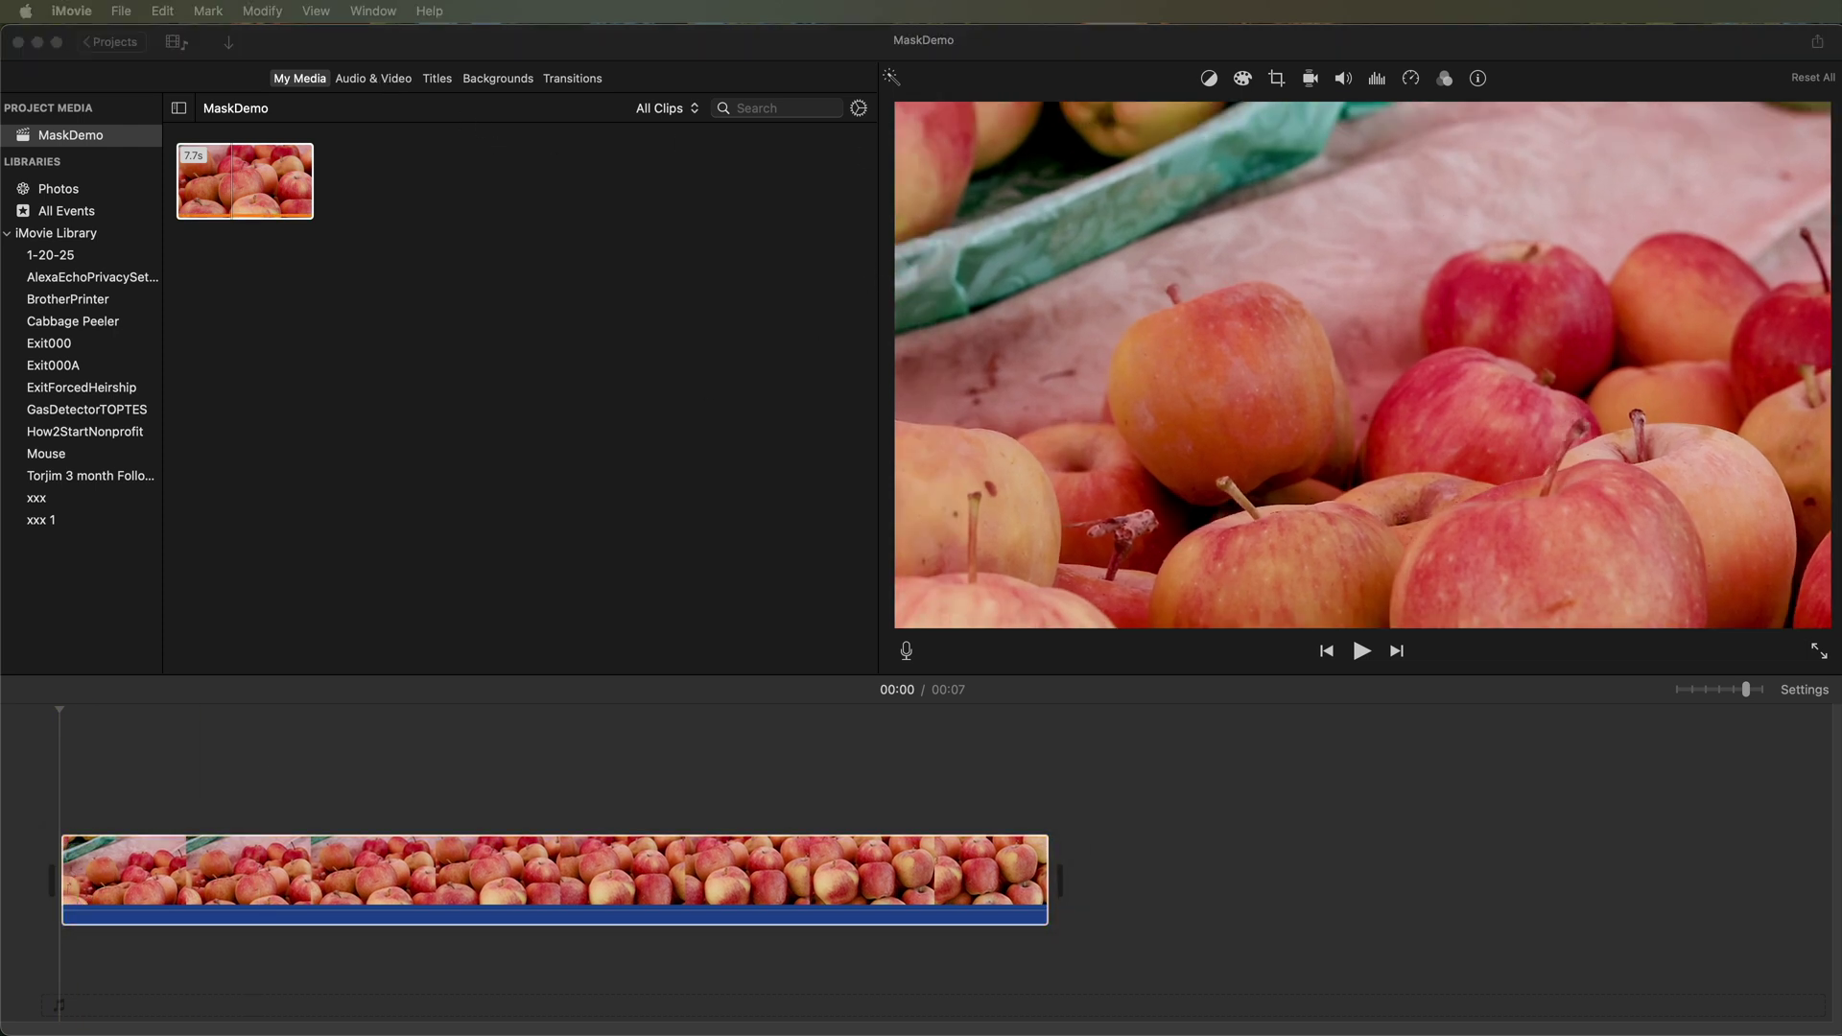
drag(1837, 335, 389, 192)
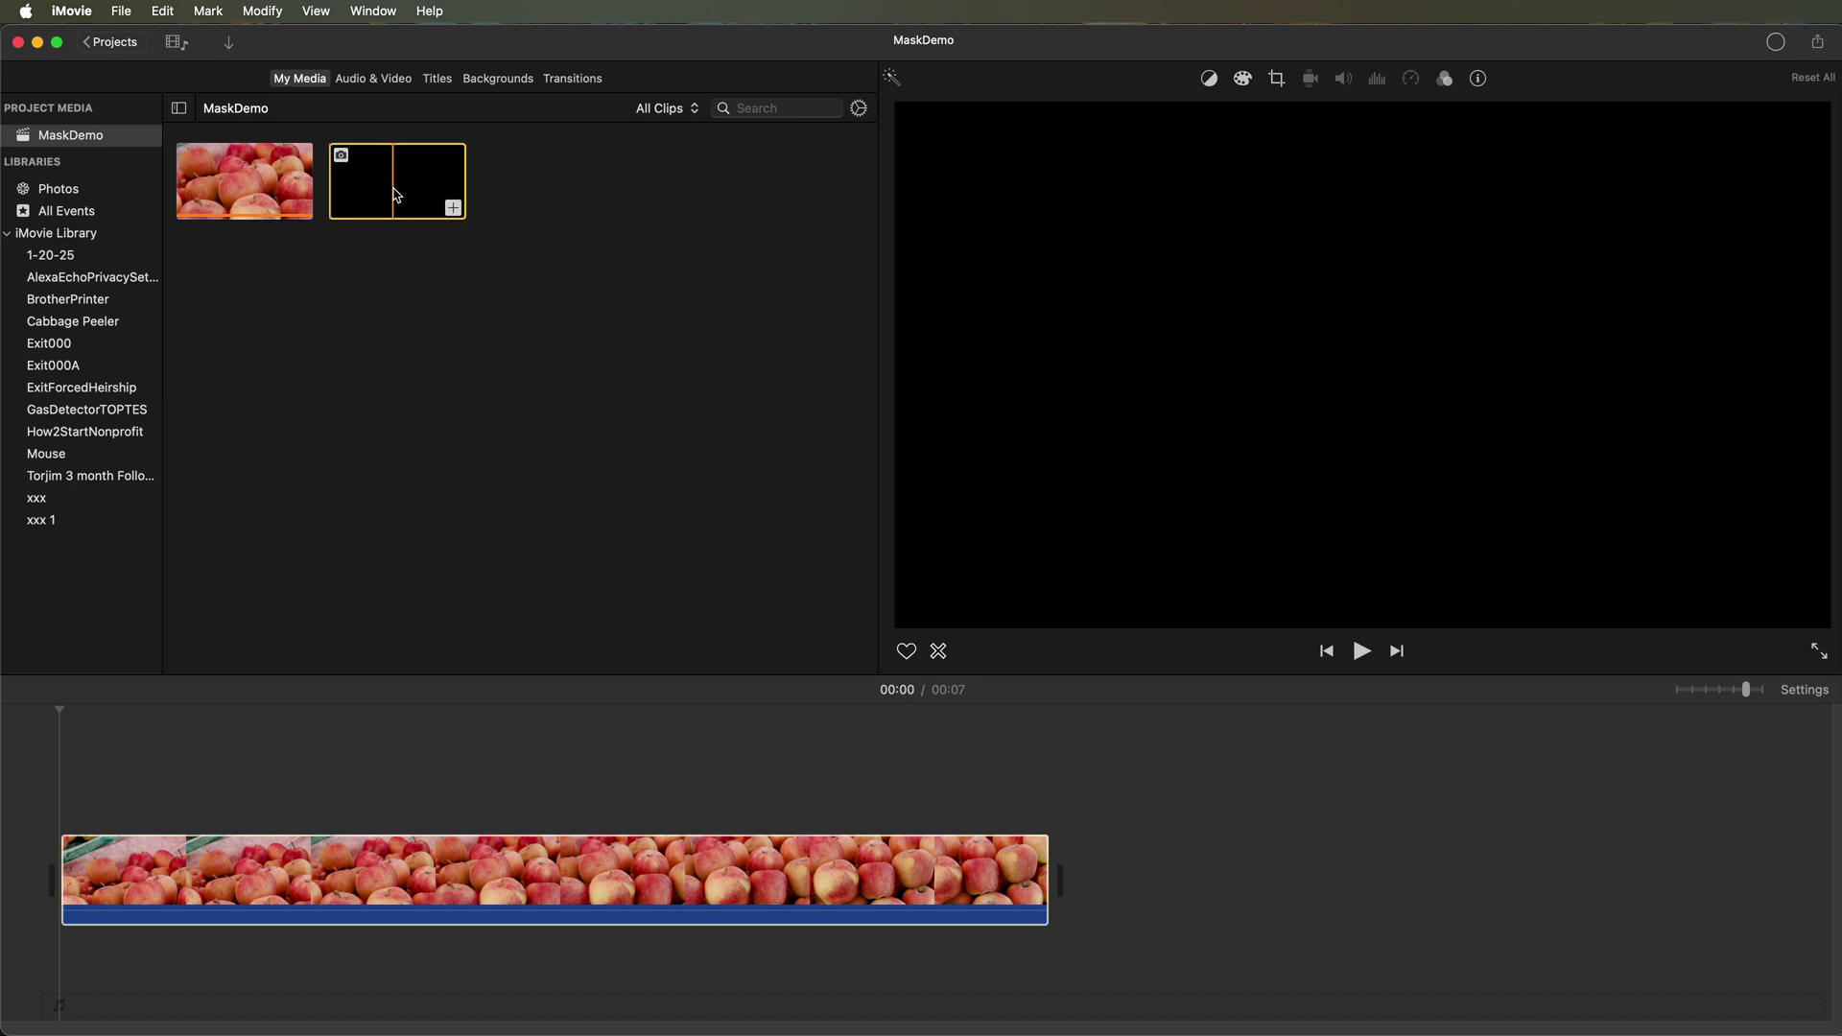
drag(396, 196, 67, 779)
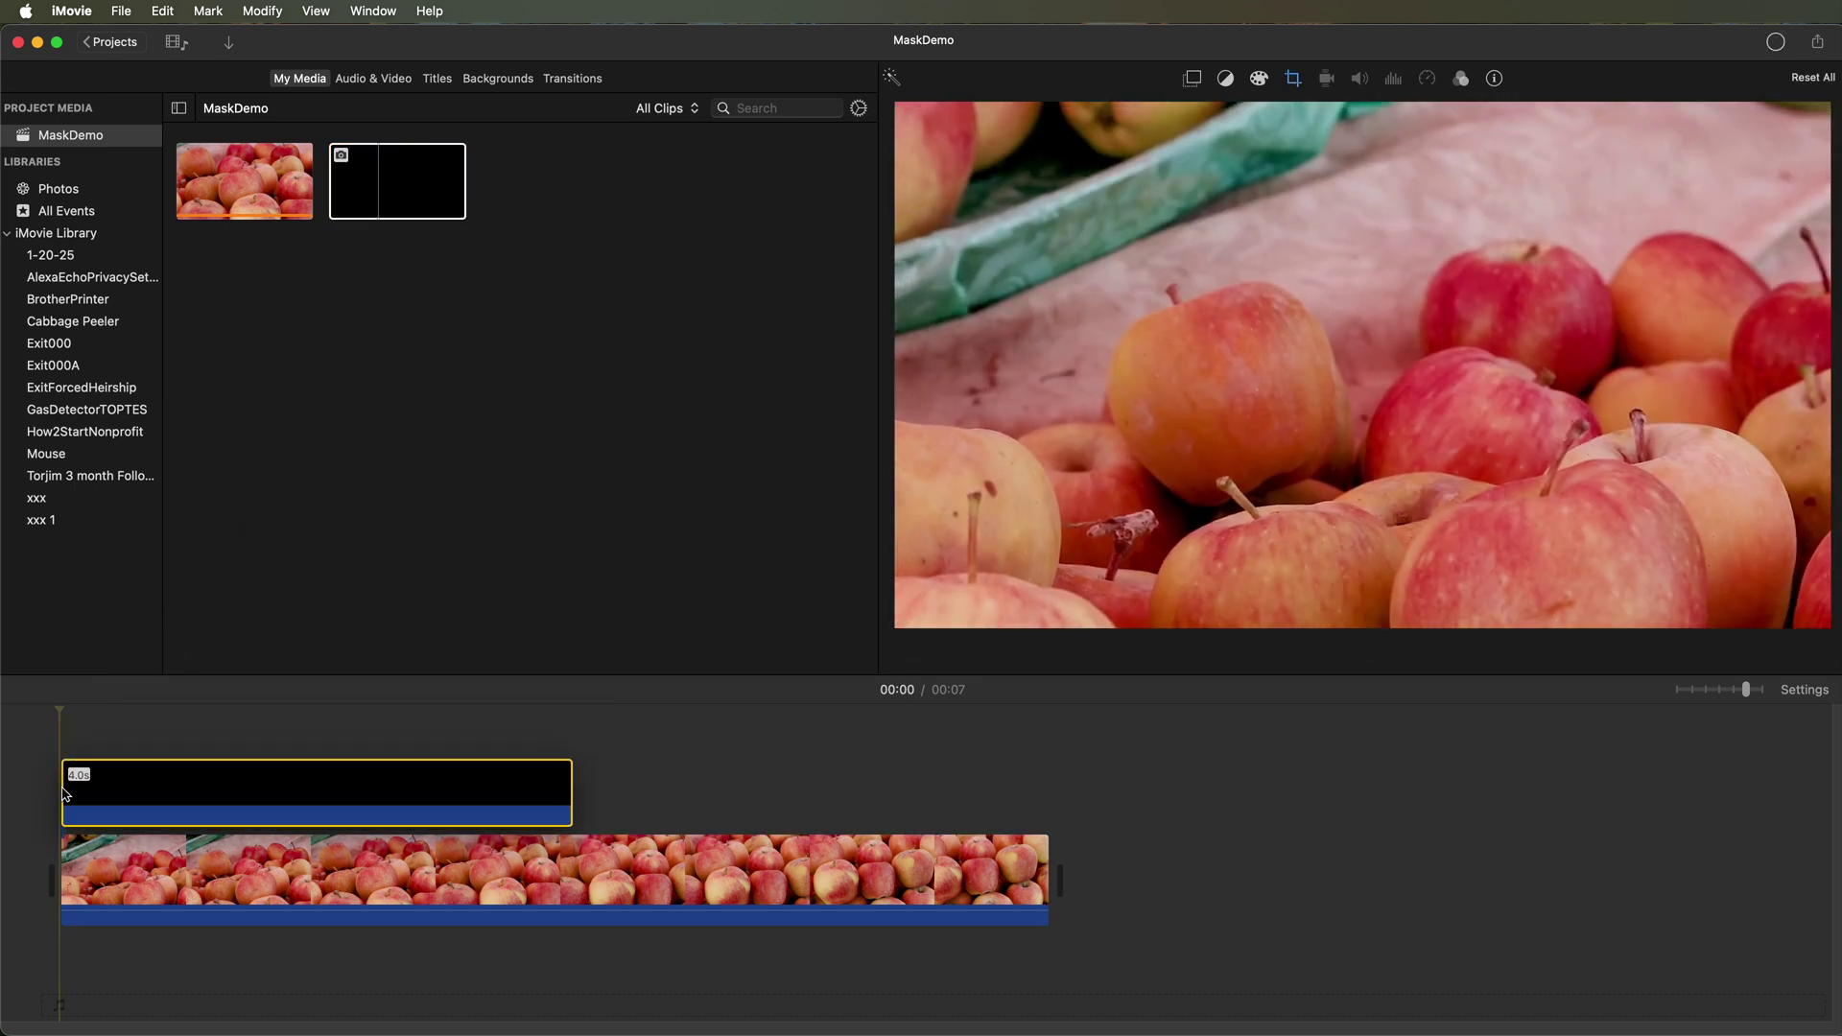
- Make the stencil a cutaway spanning the full apples clip with lowered opacity
click(135, 788)
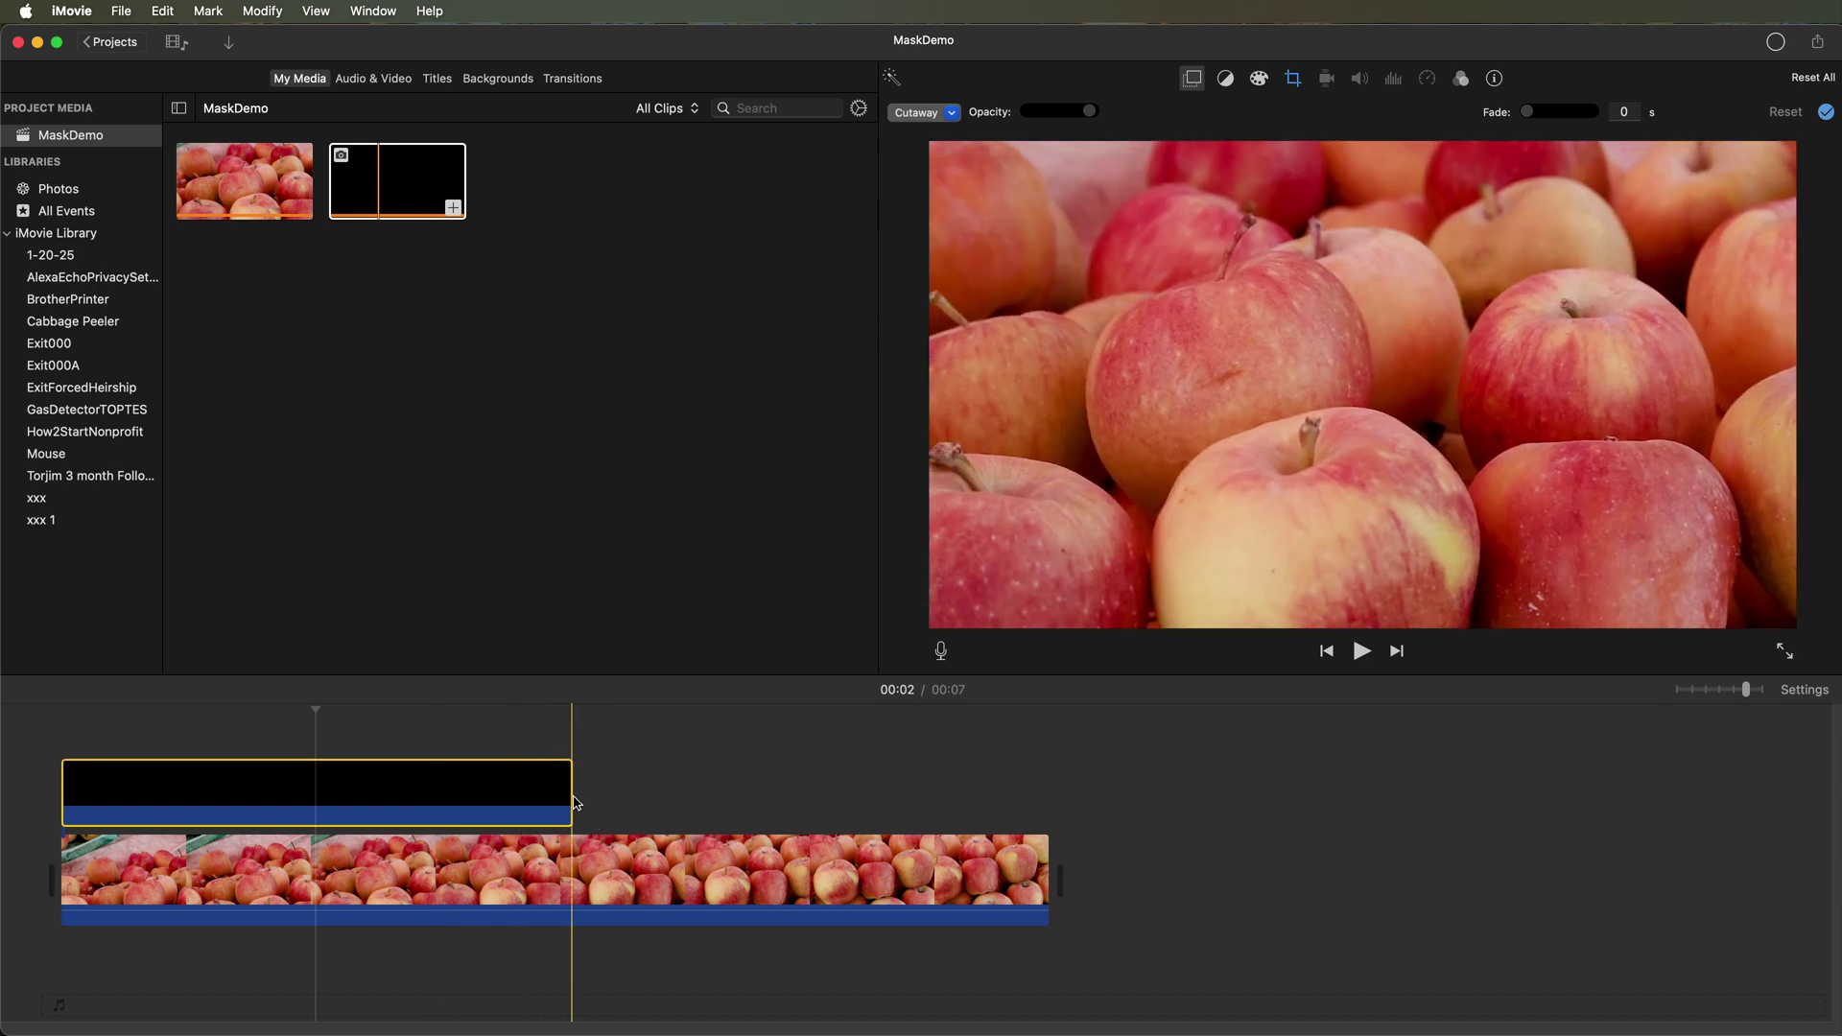
drag(573, 796, 1043, 835)
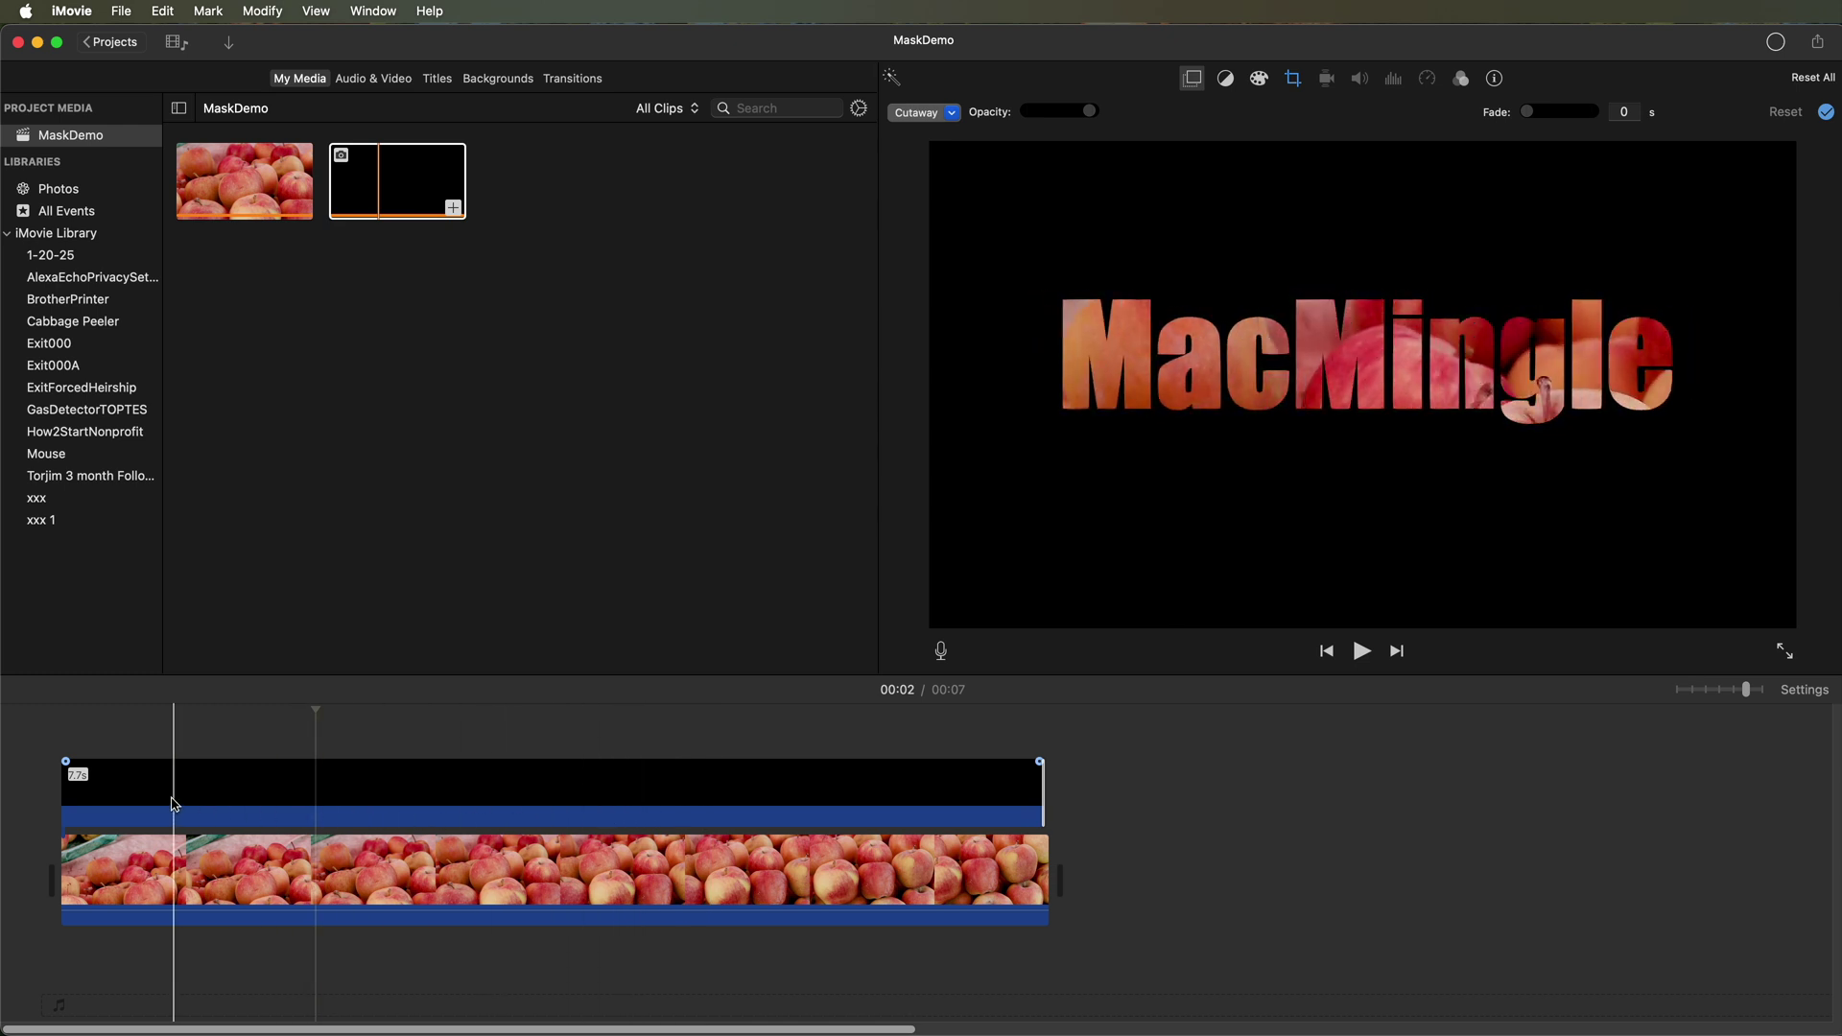
click(521, 799)
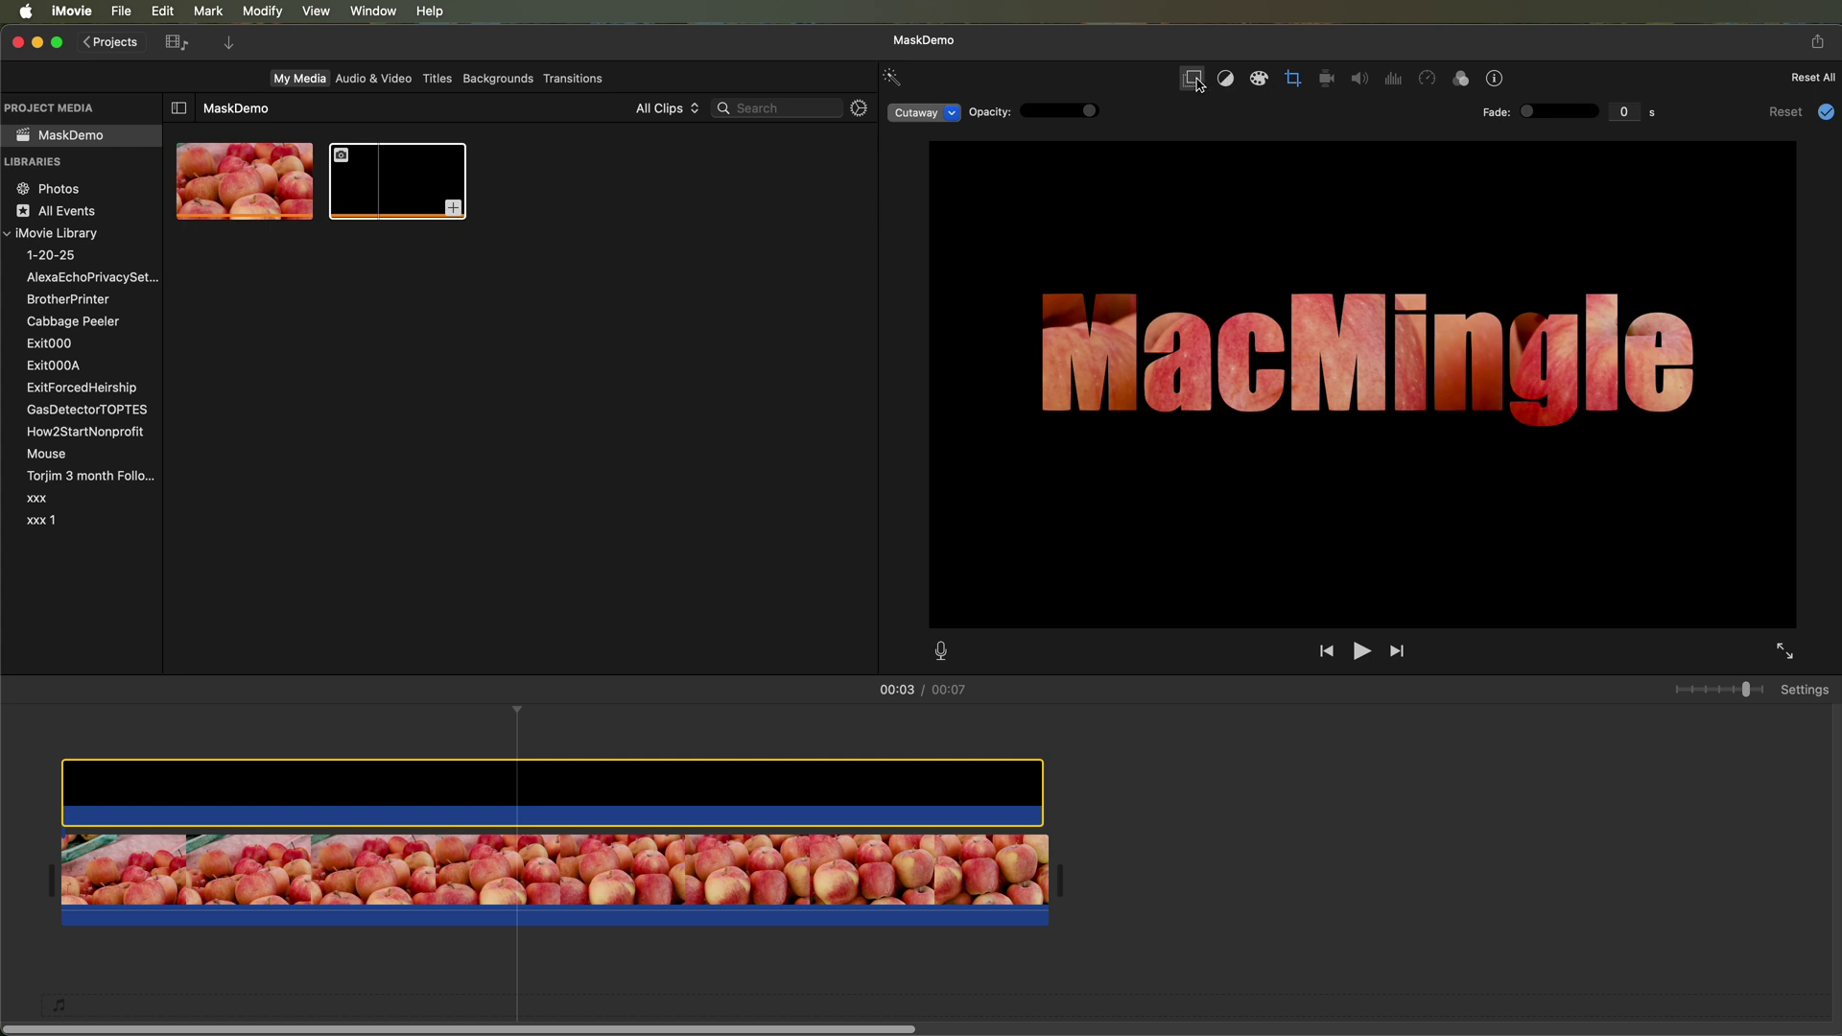
drag(1091, 117, 1071, 122)
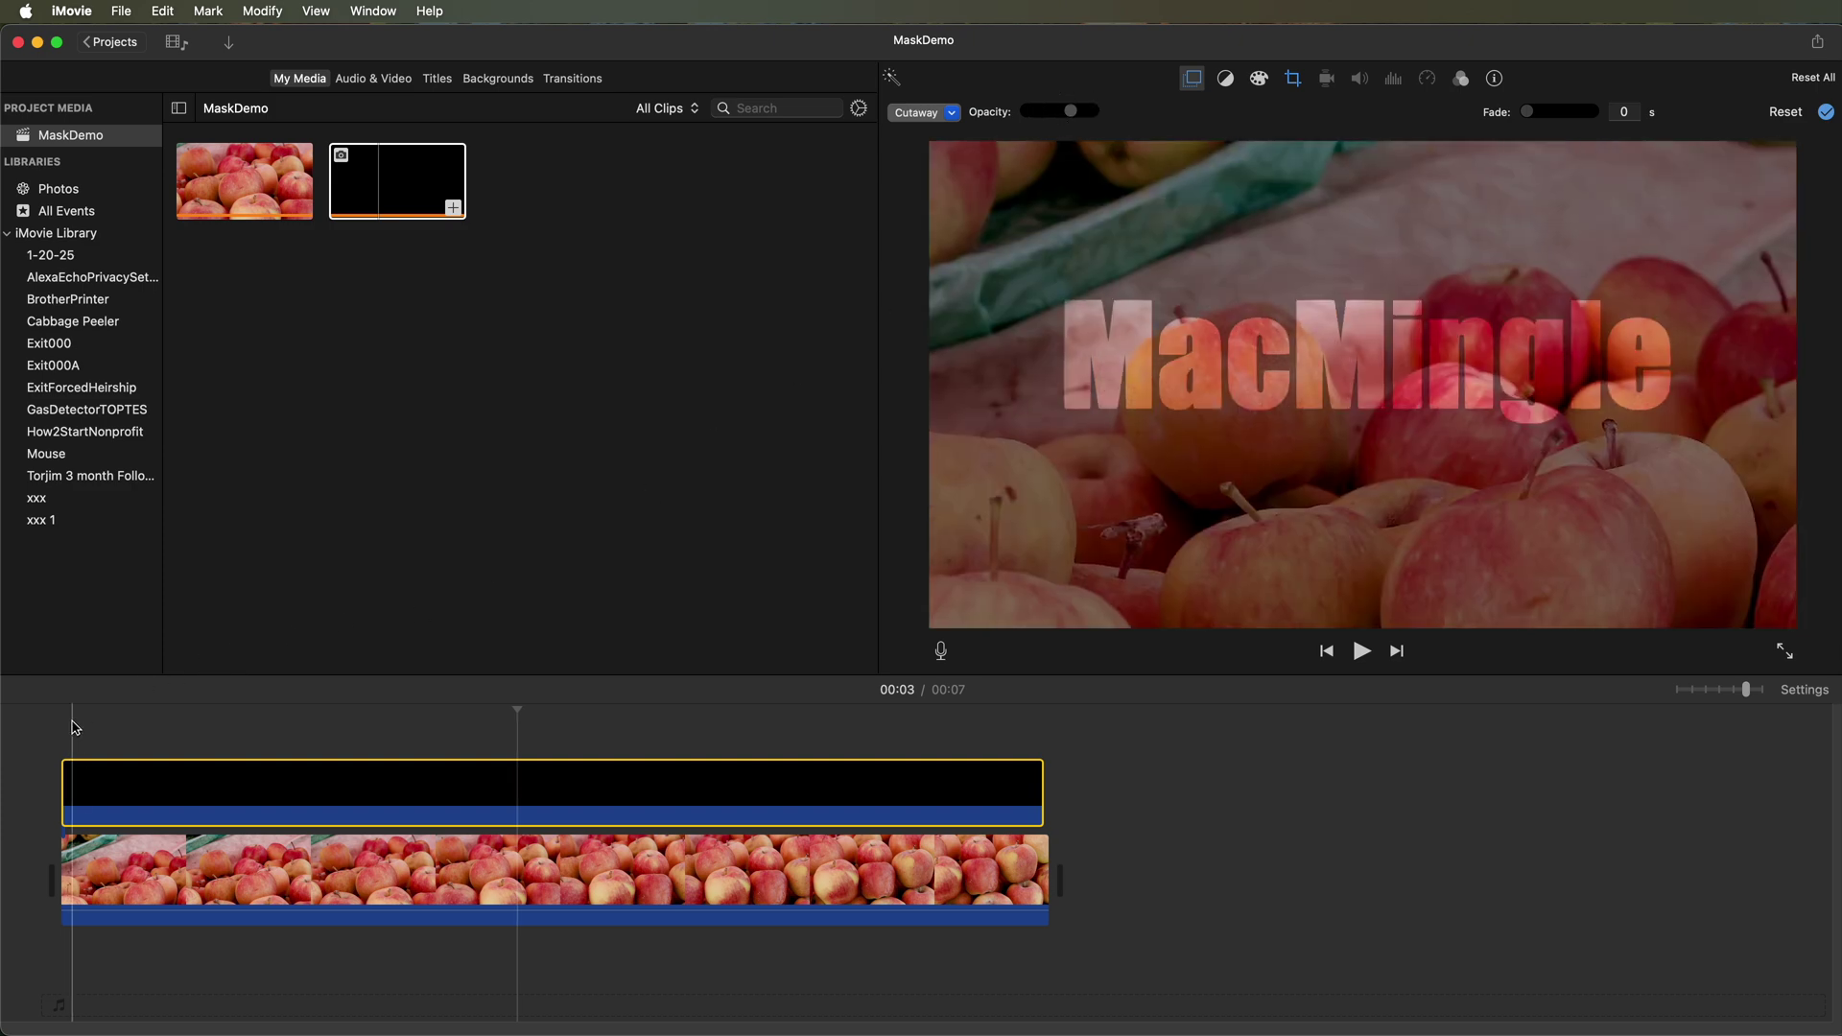
- Preview the movie and raise the overlay opacity to darken the background
click(72, 729)
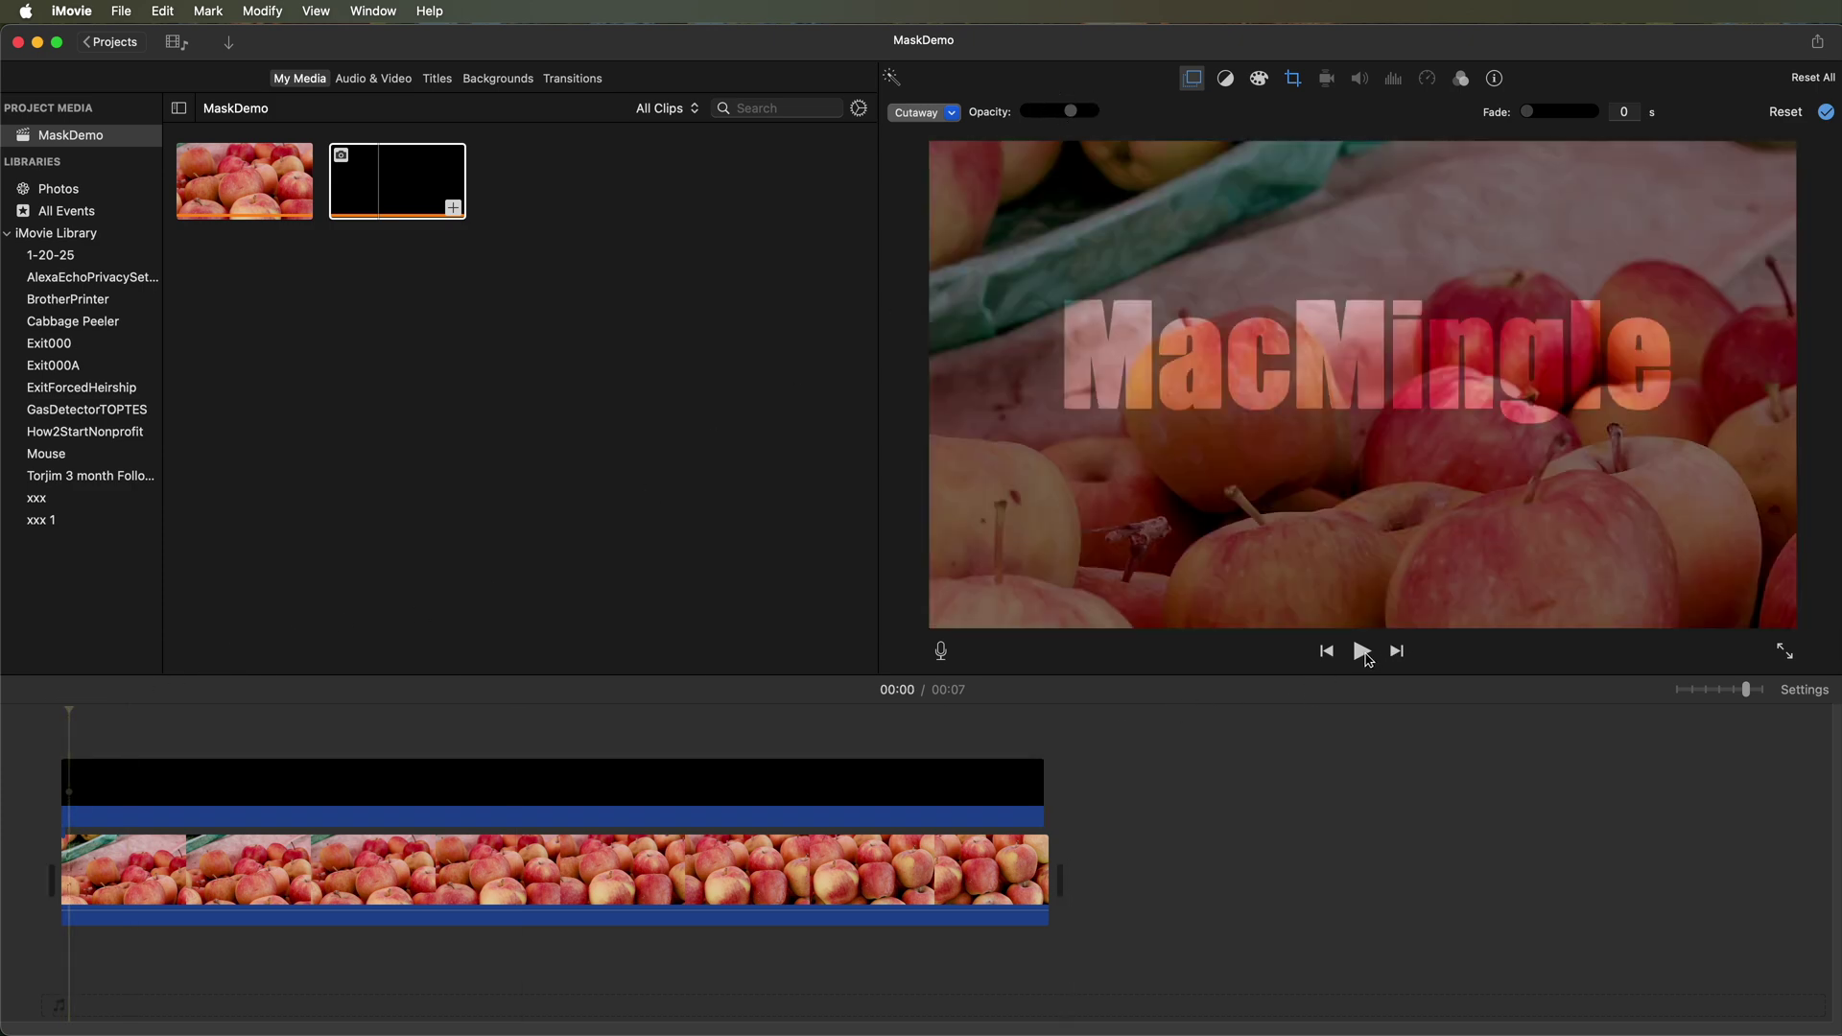
click(1363, 652)
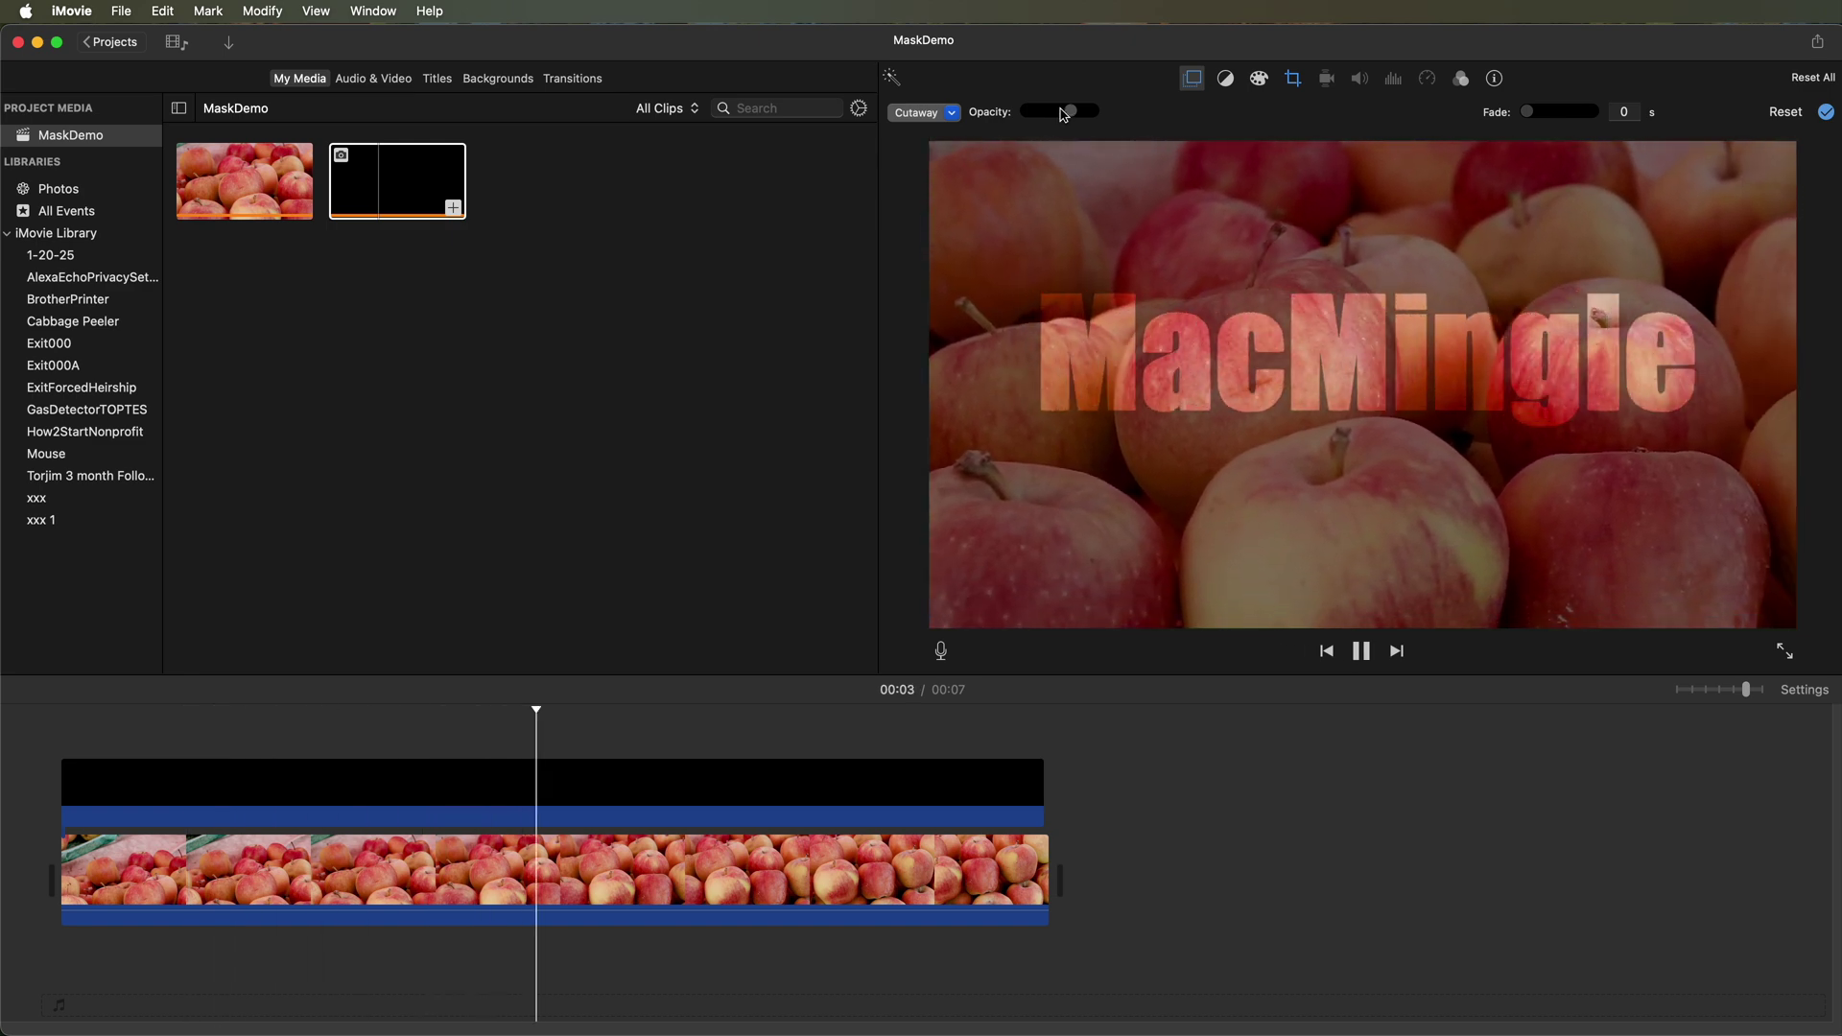
drag(1063, 115, 1084, 118)
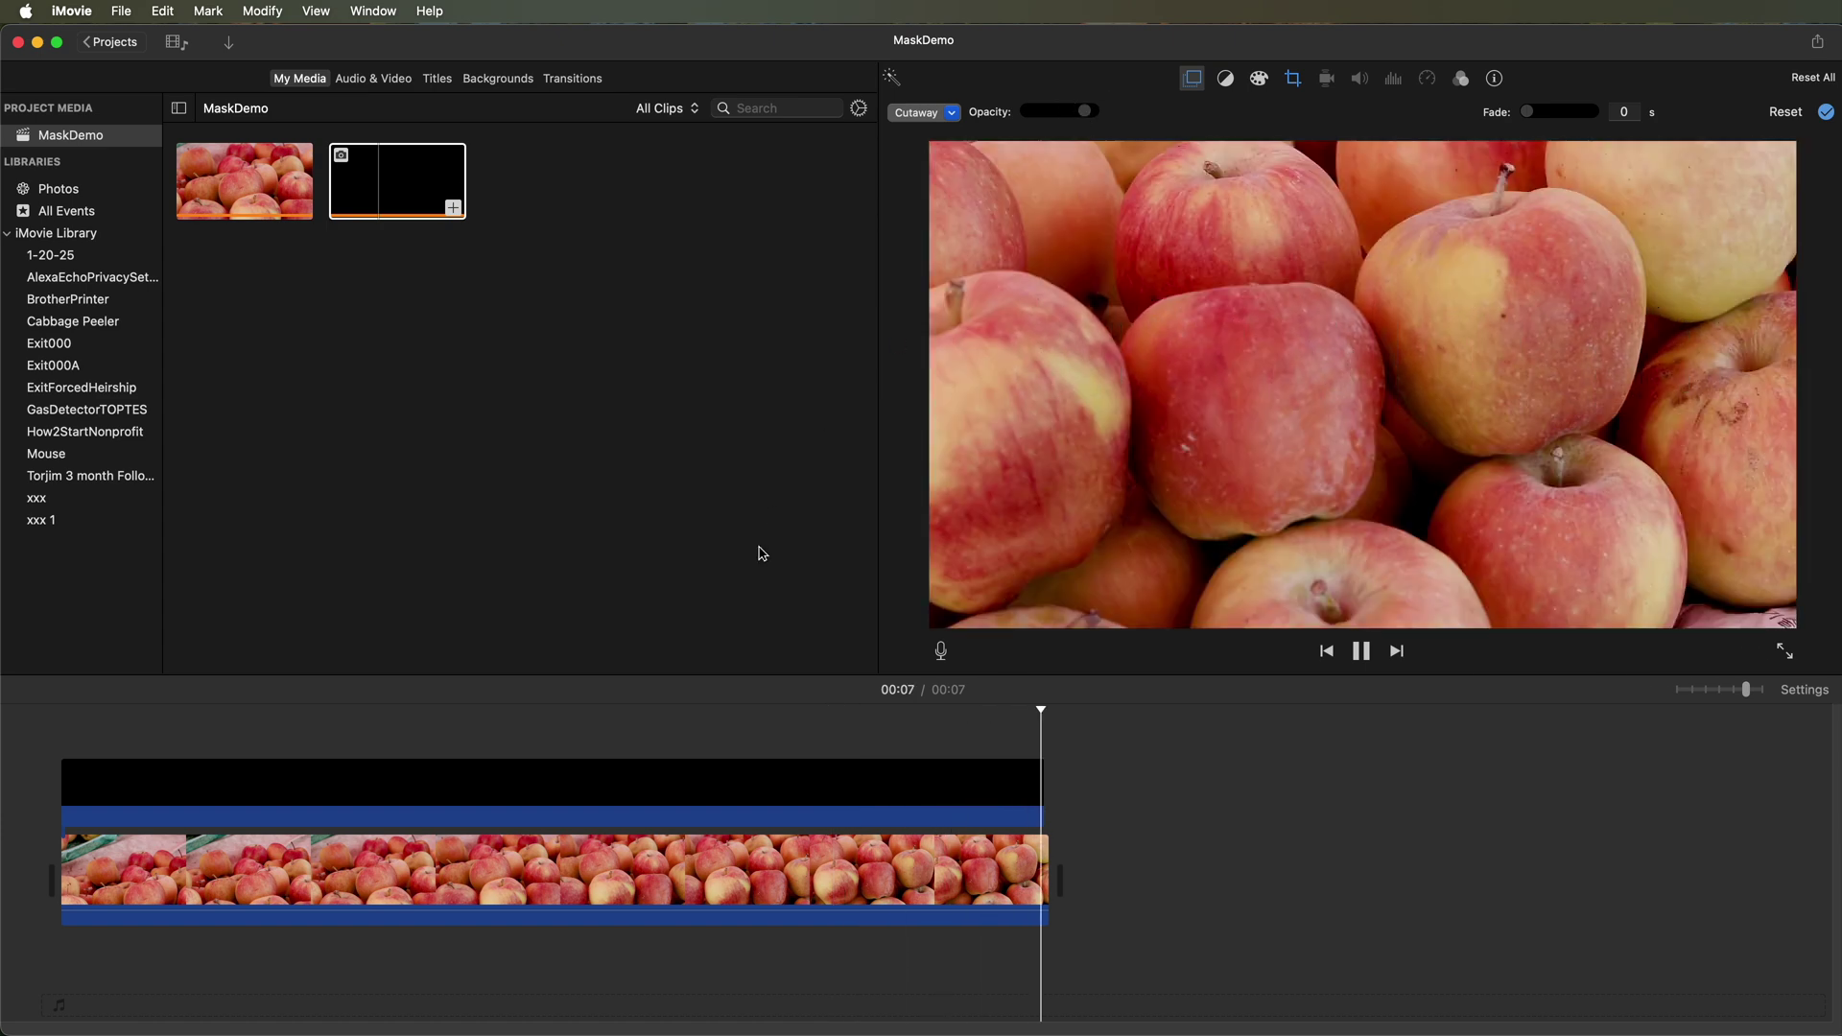
click(51, 722)
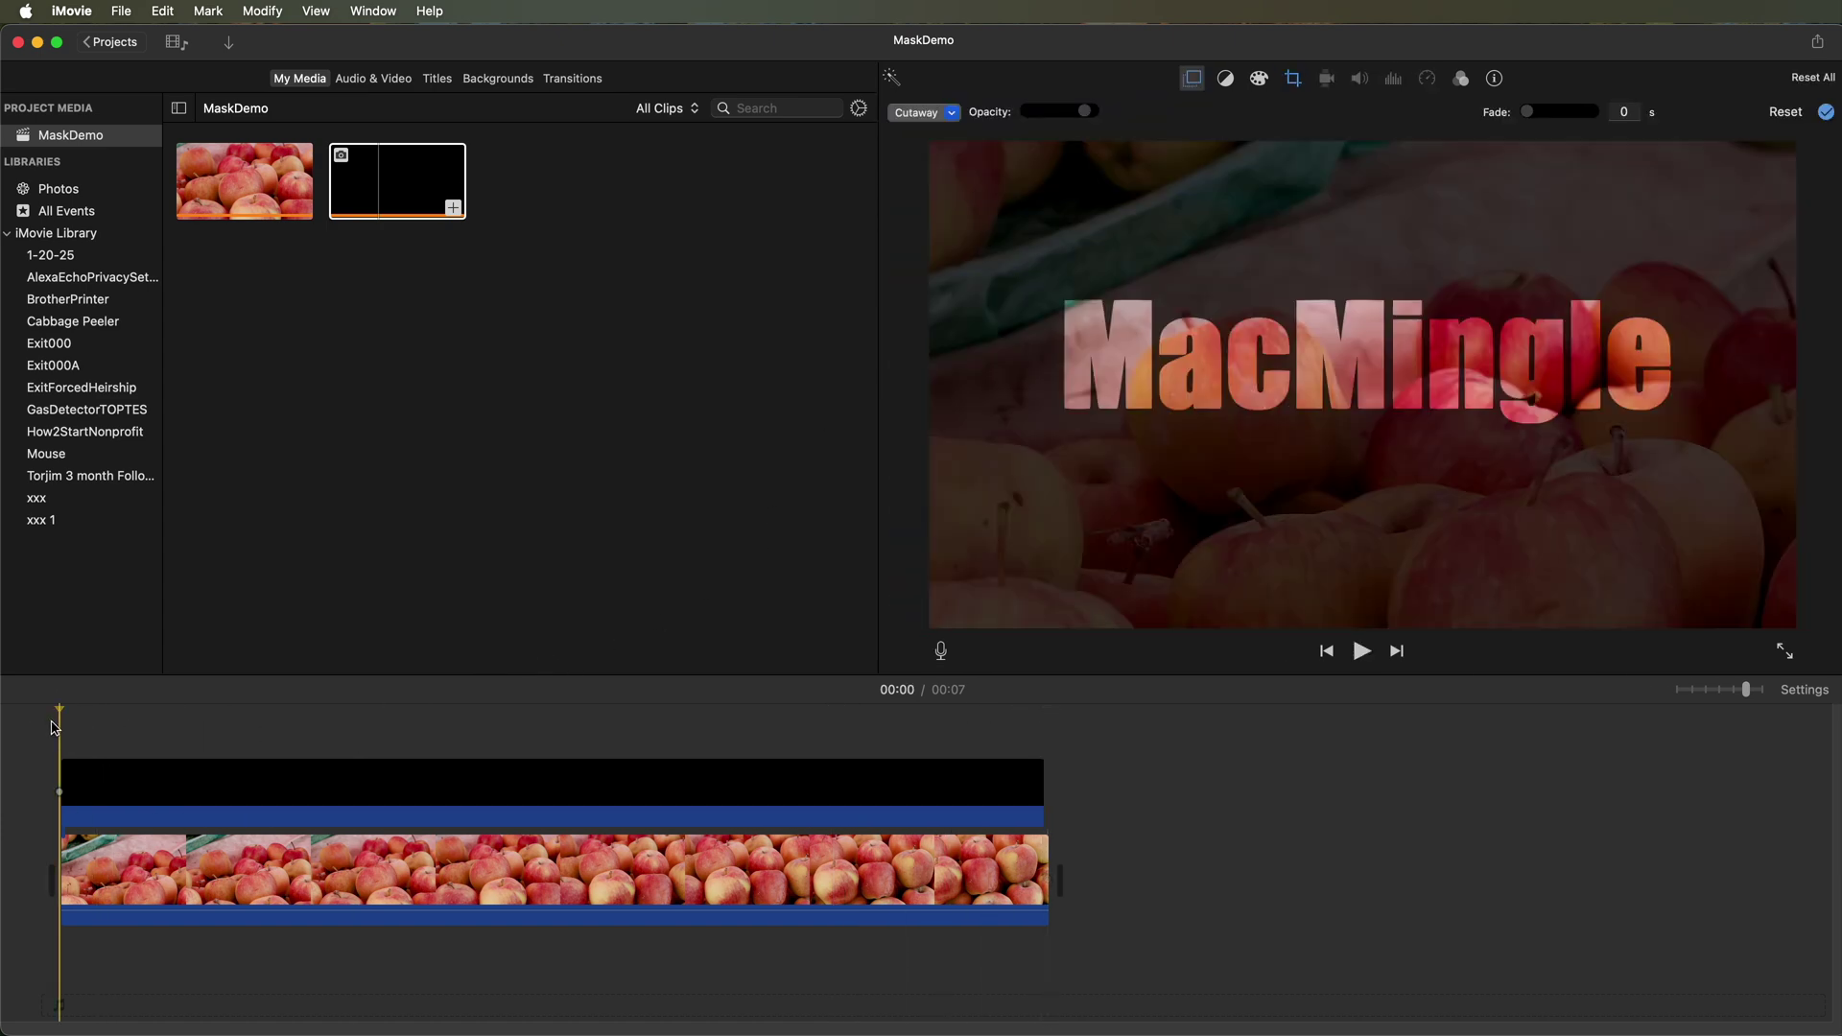
- Apply Ken Burns to the stencil with a smaller centred end frame, then preview
click(1294, 80)
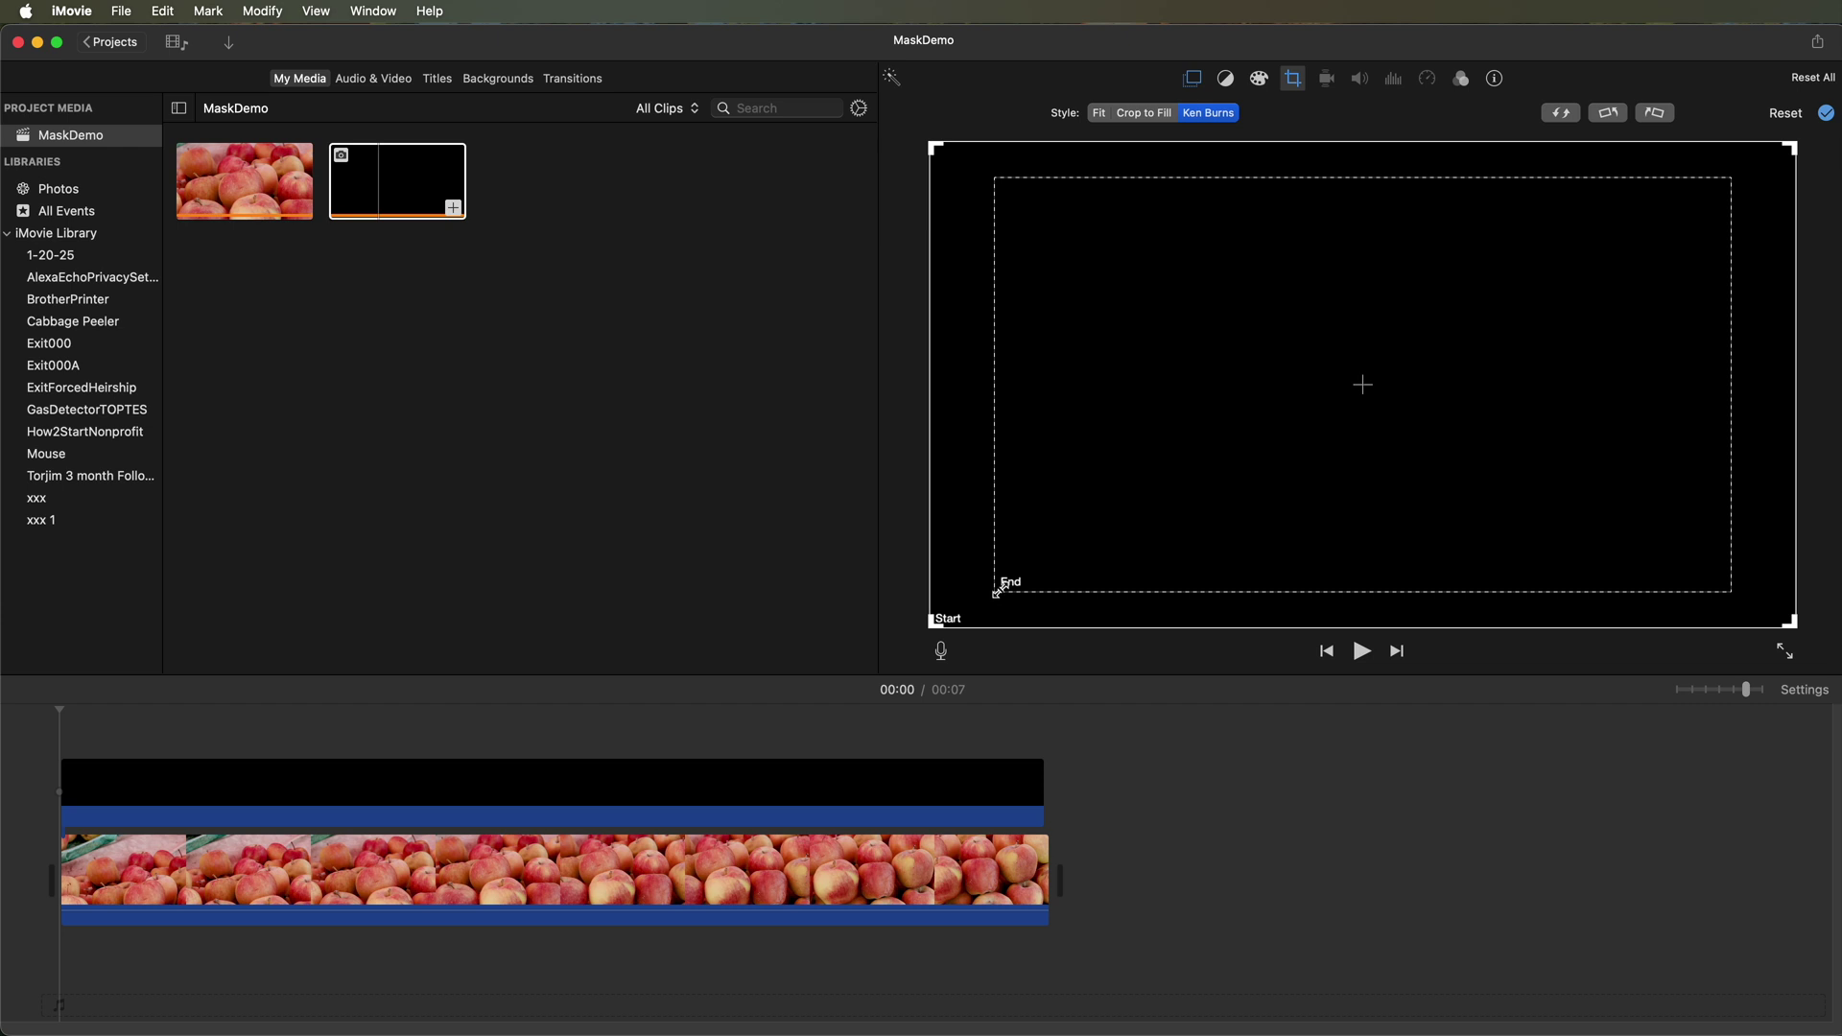
drag(998, 589, 1347, 399)
drag(1666, 308, 1474, 401)
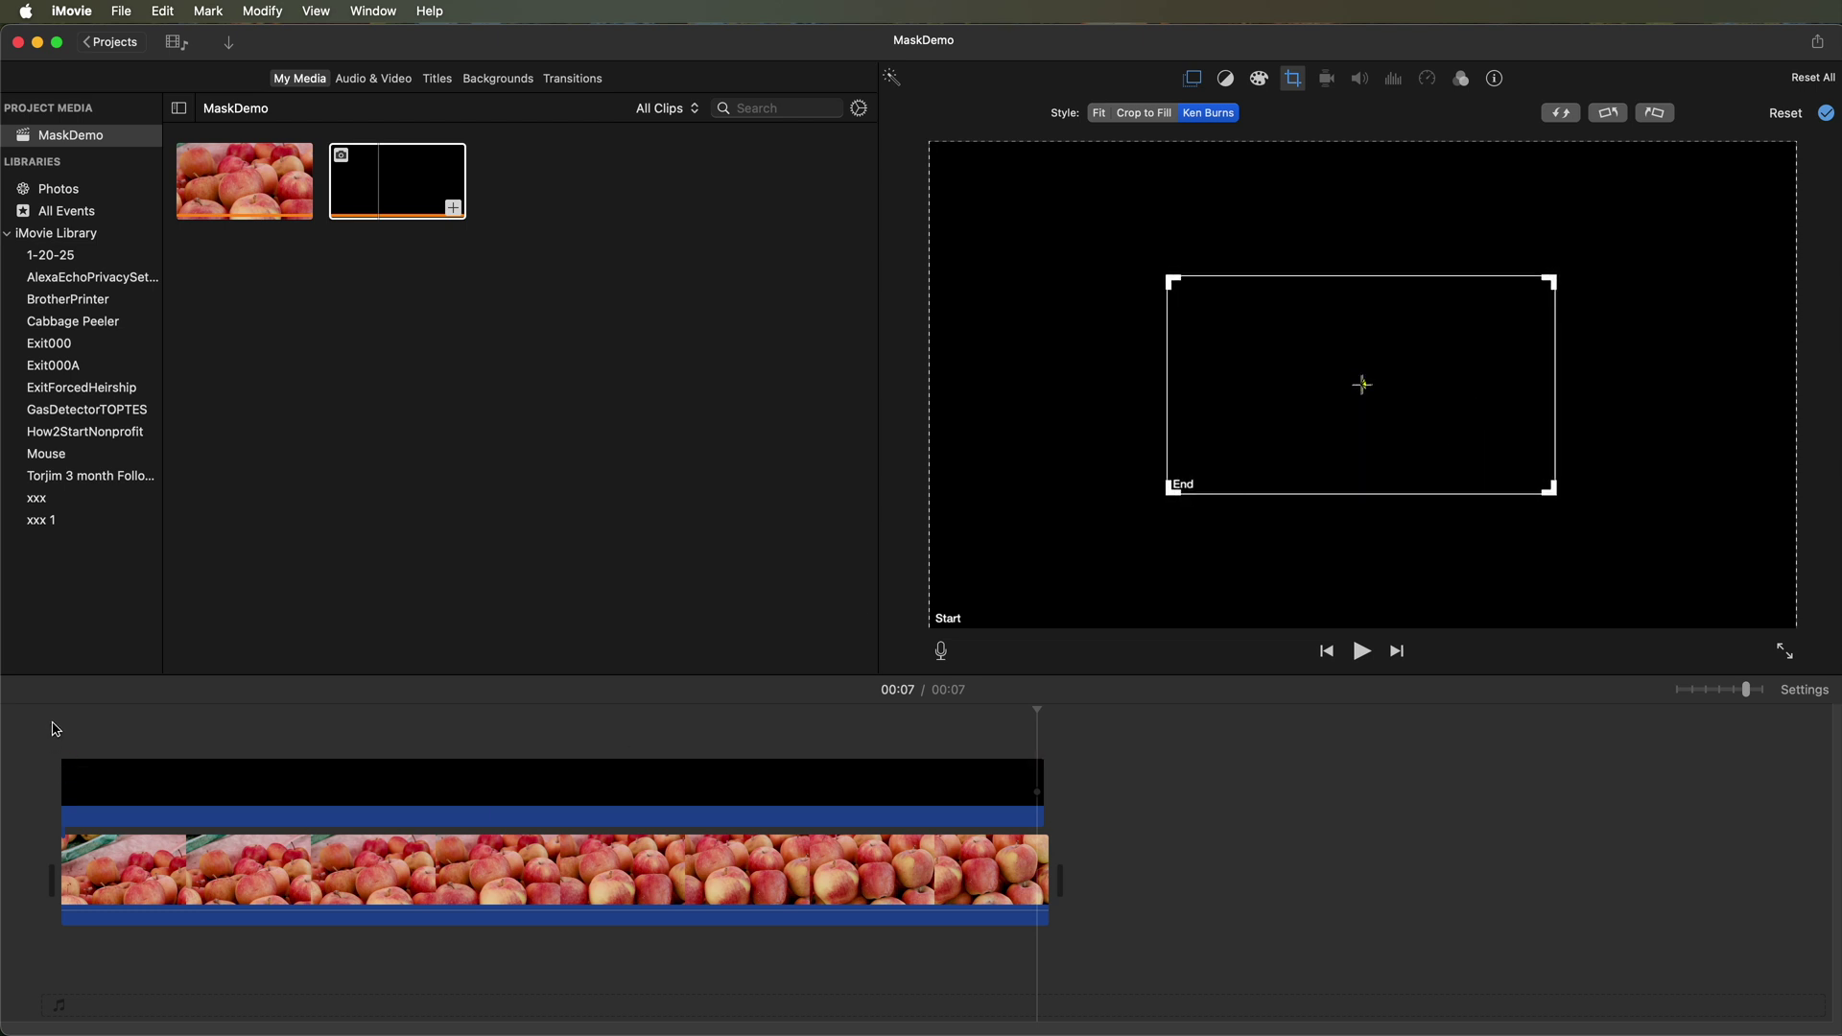
click(56, 728)
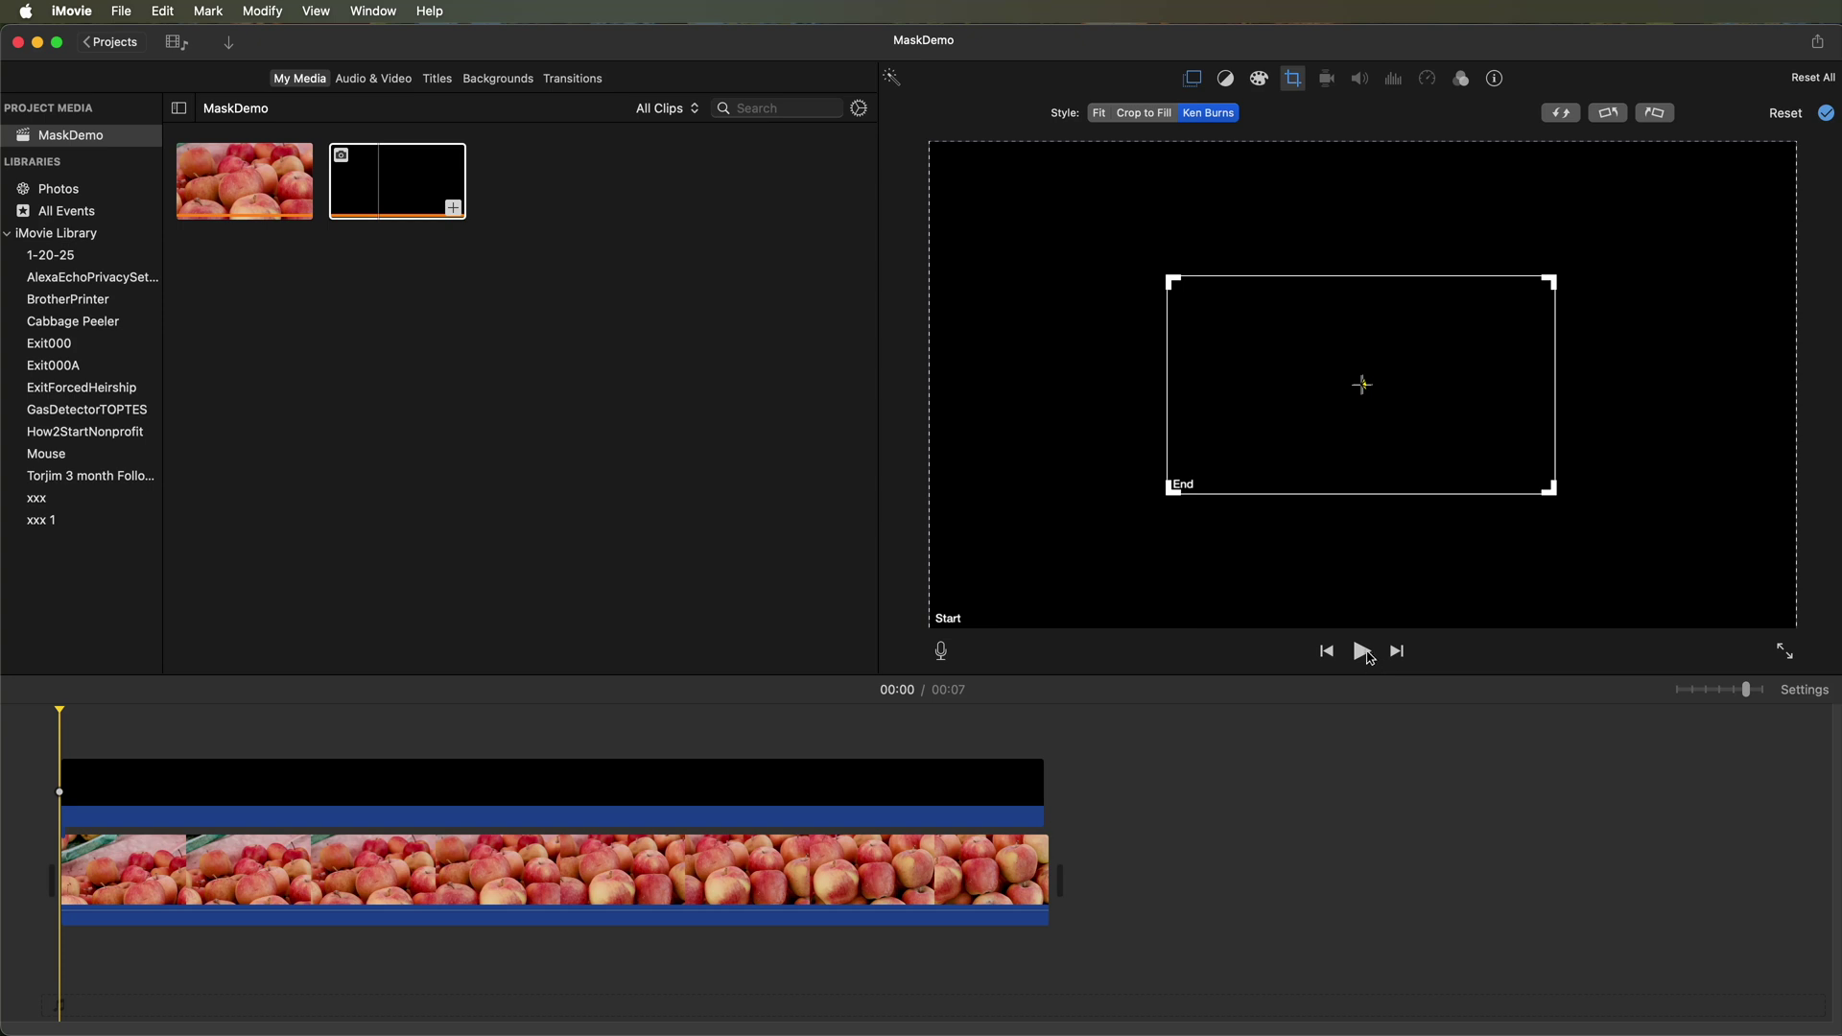
click(1363, 653)
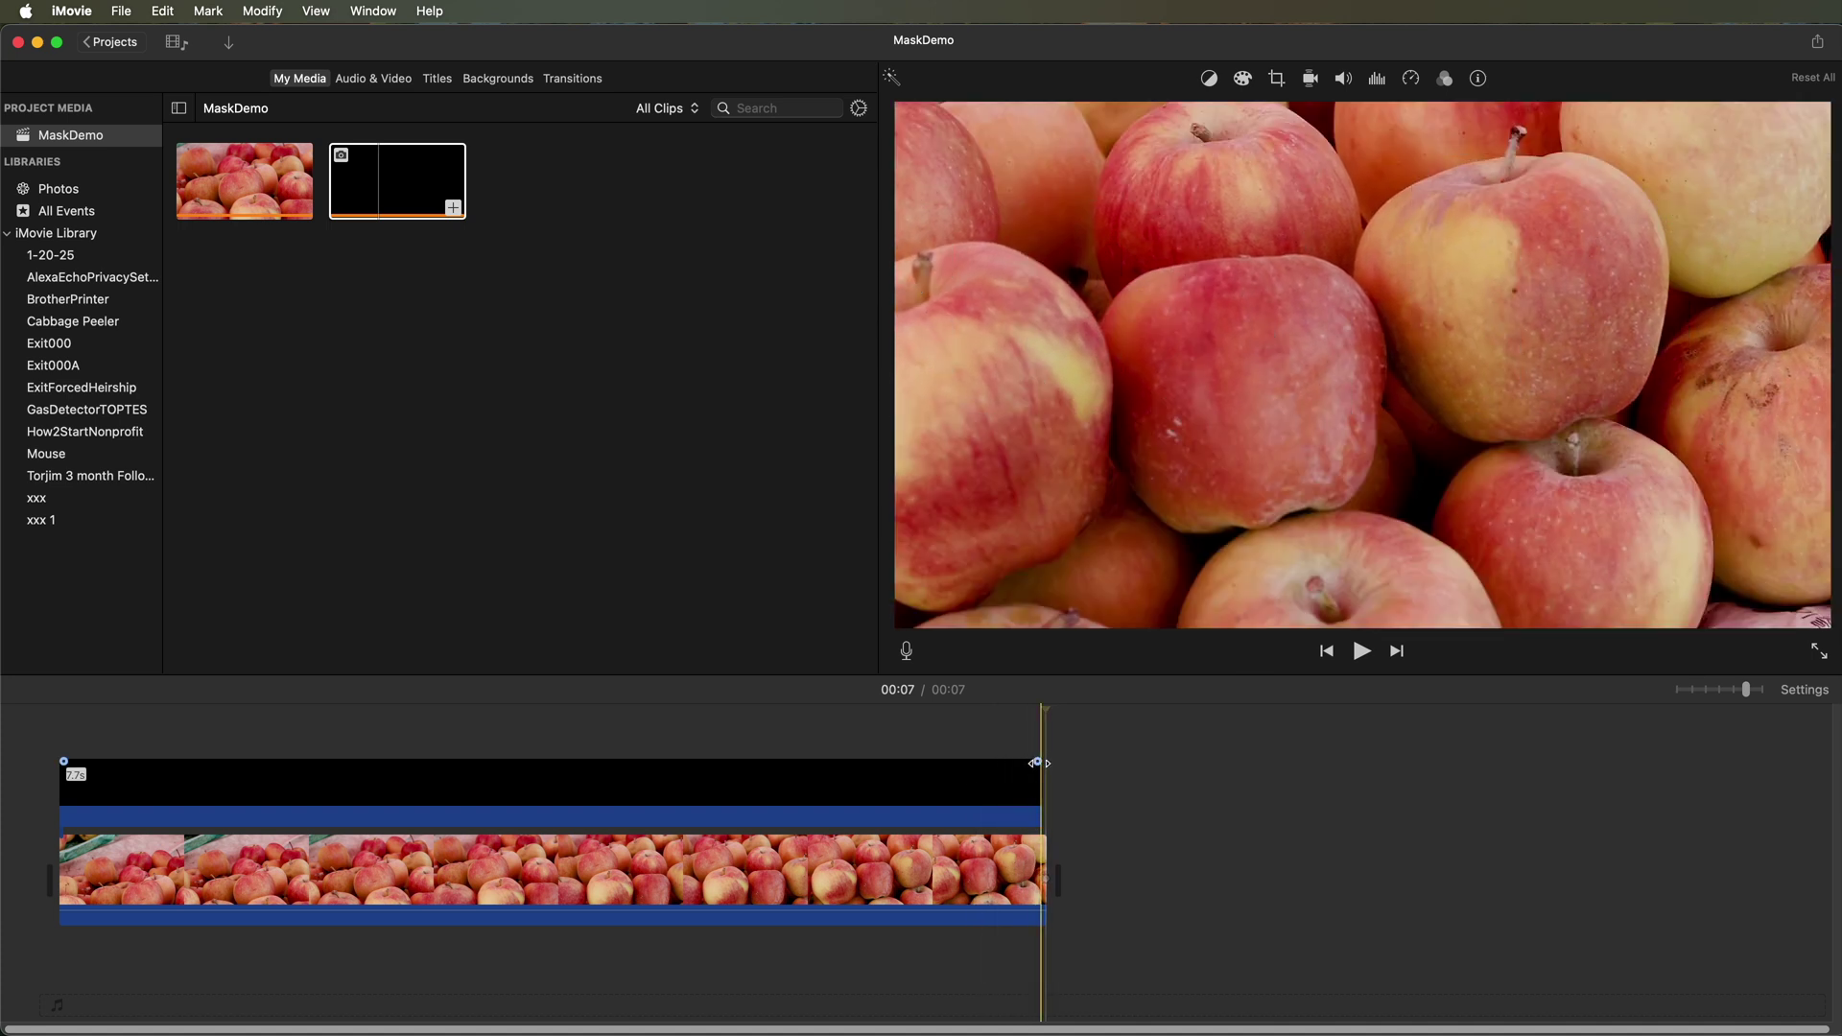
- Add a fade-out to the end of the stencil overlay and preview it
drag(1036, 763, 978, 763)
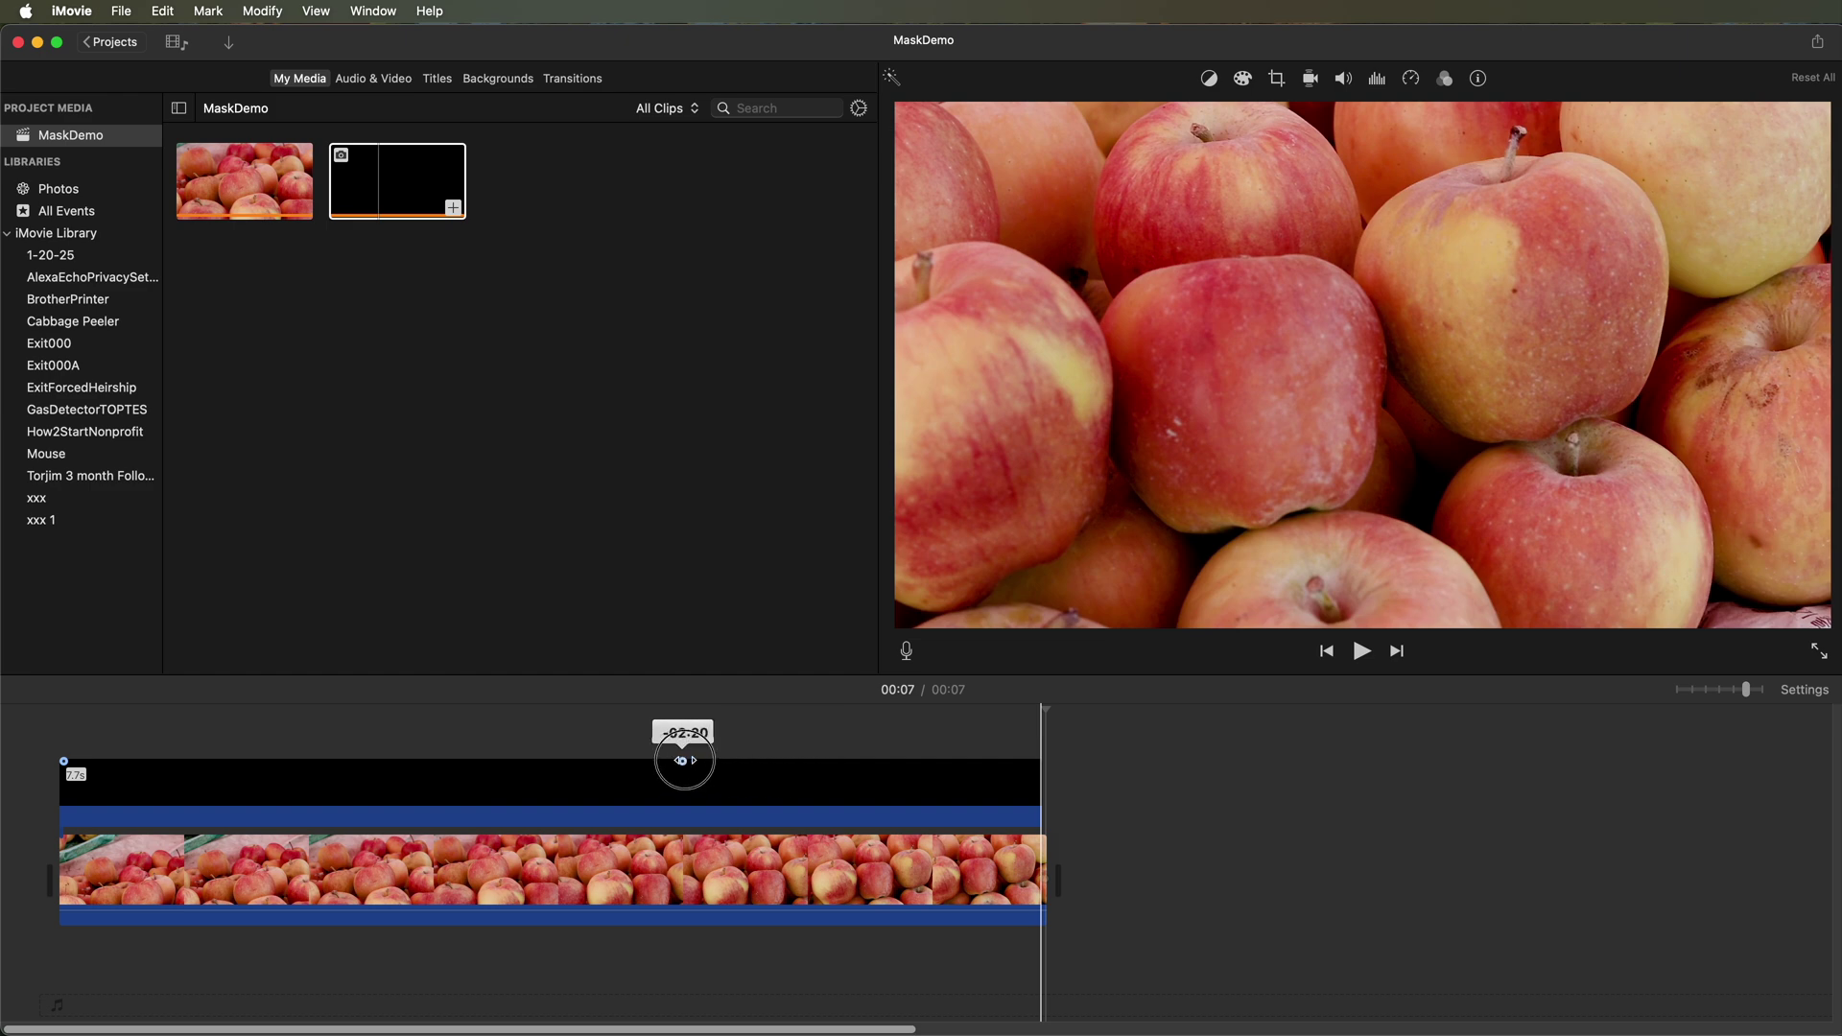
drag(682, 761, 682, 761)
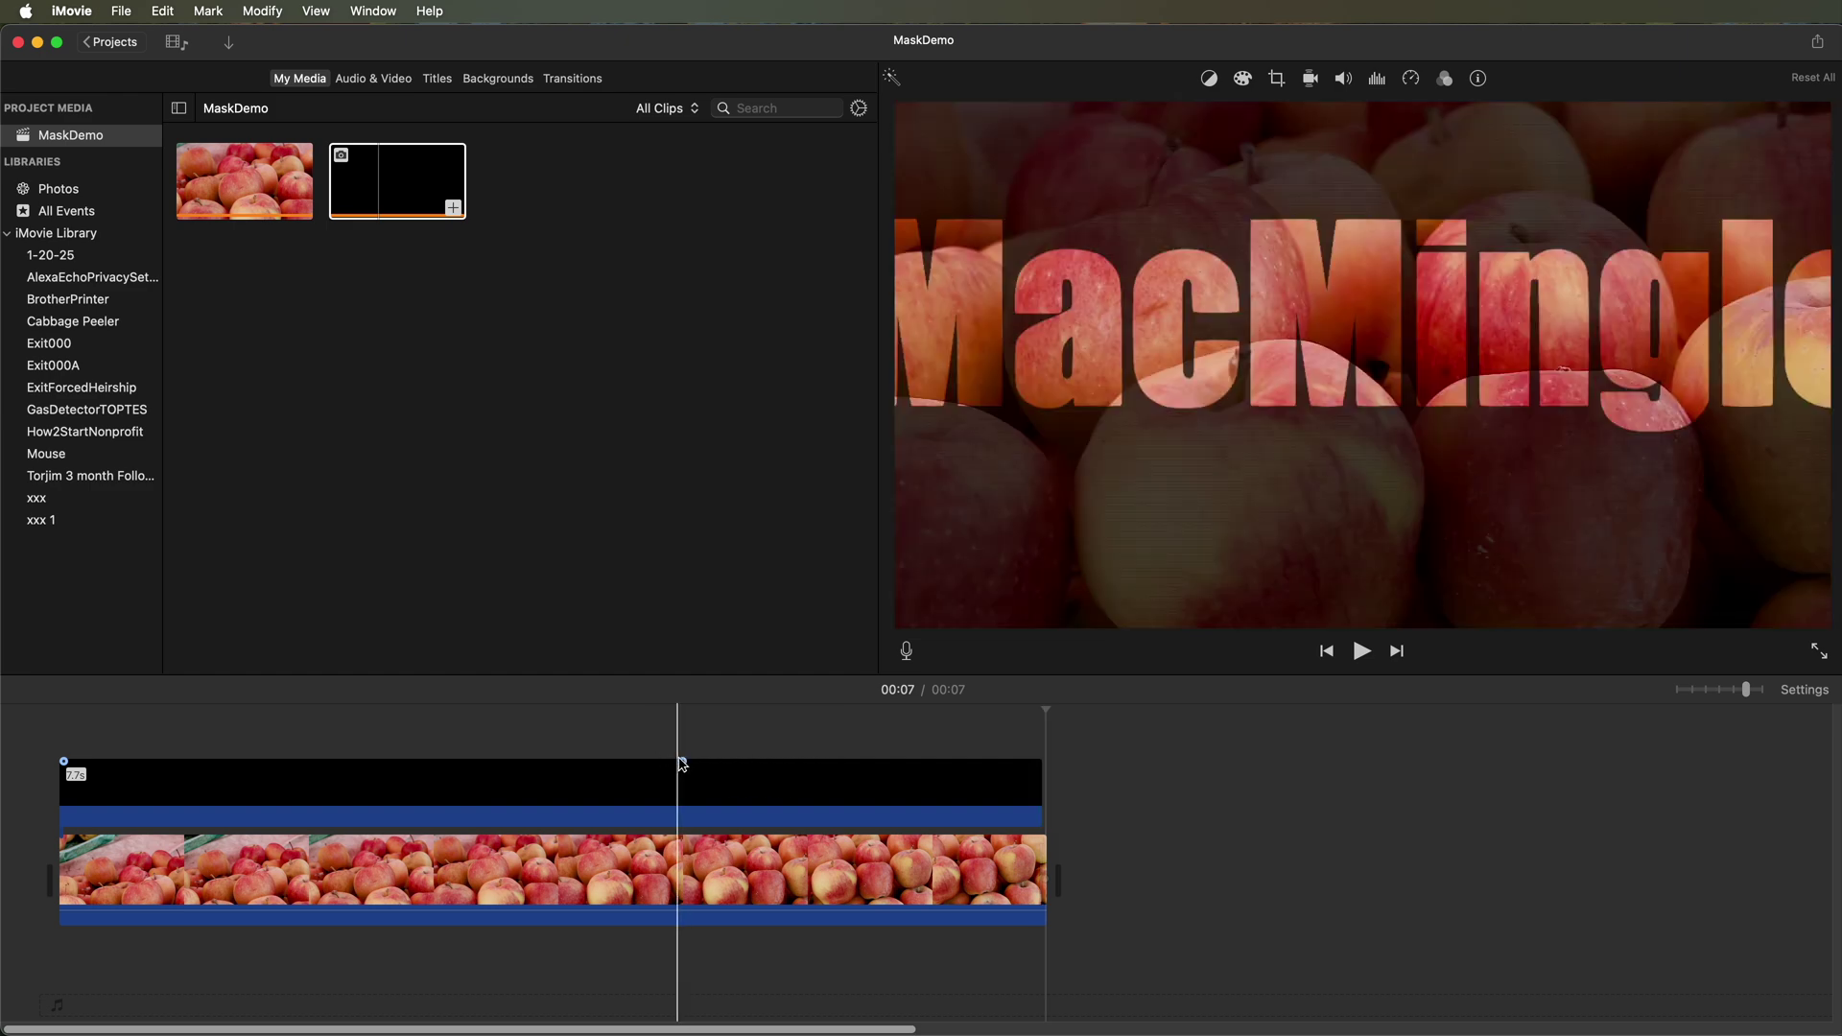
click(282, 768)
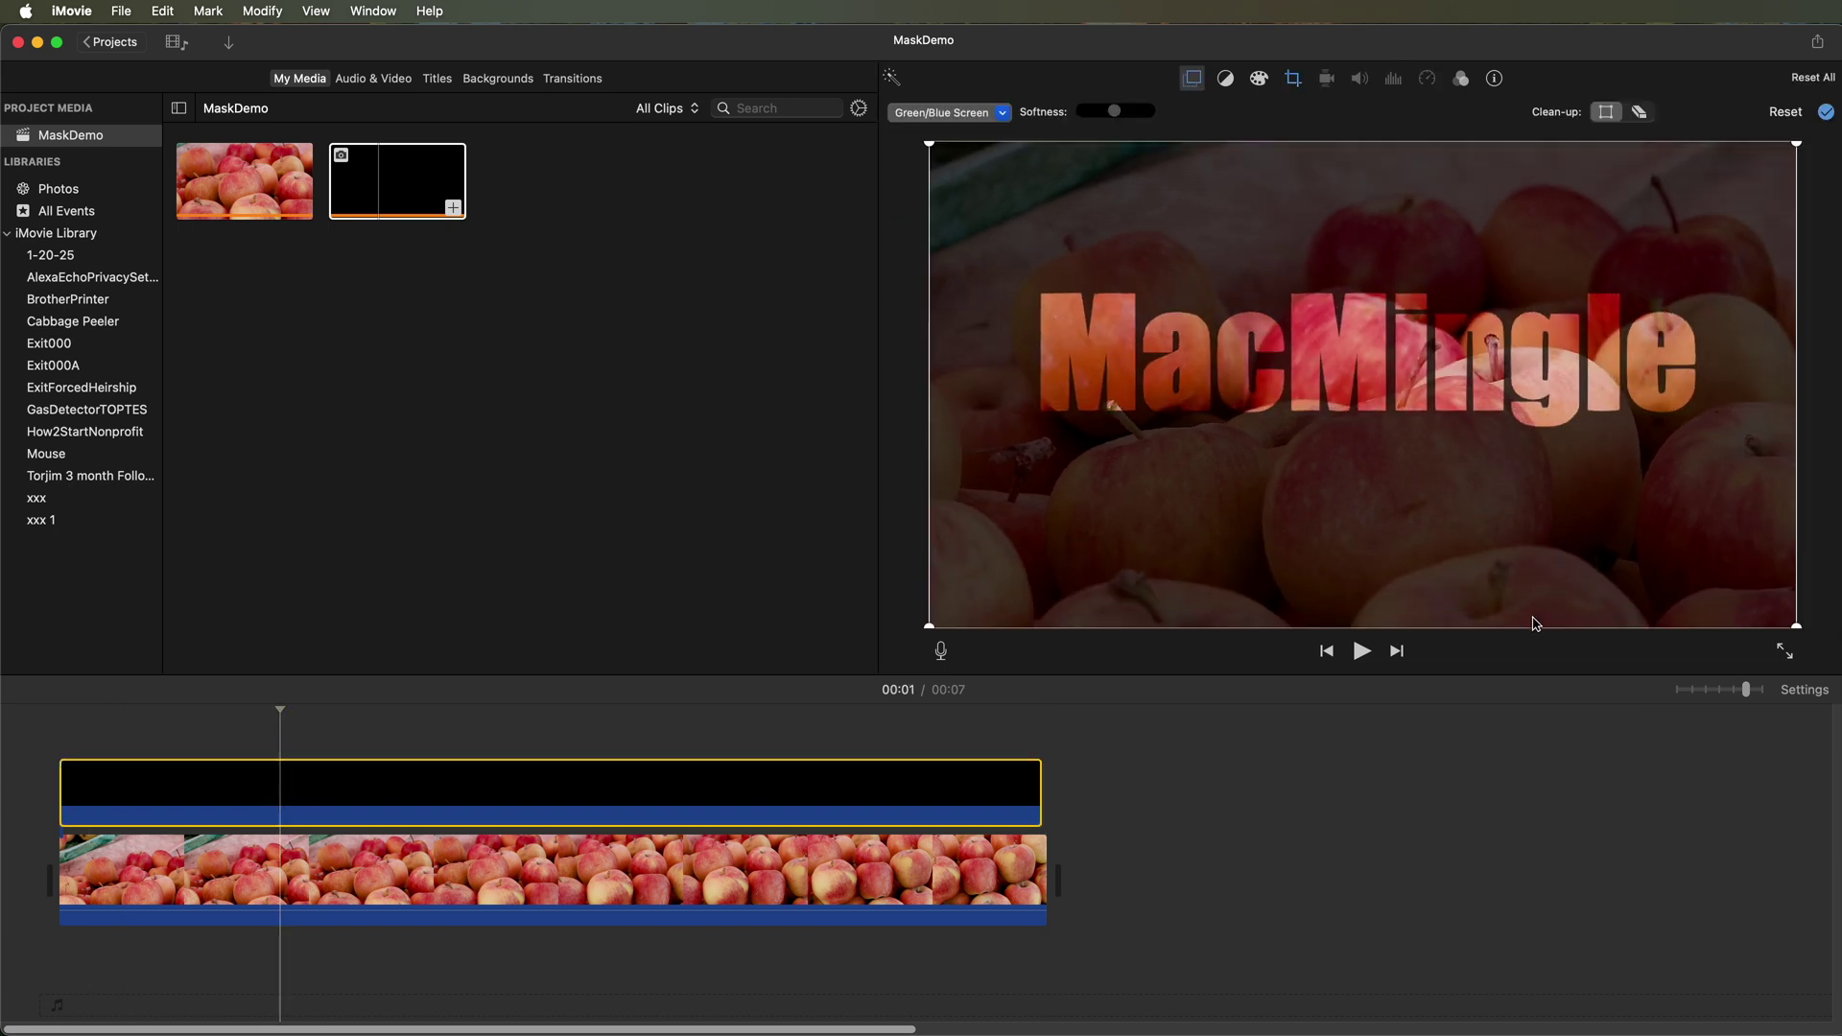
click(1366, 656)
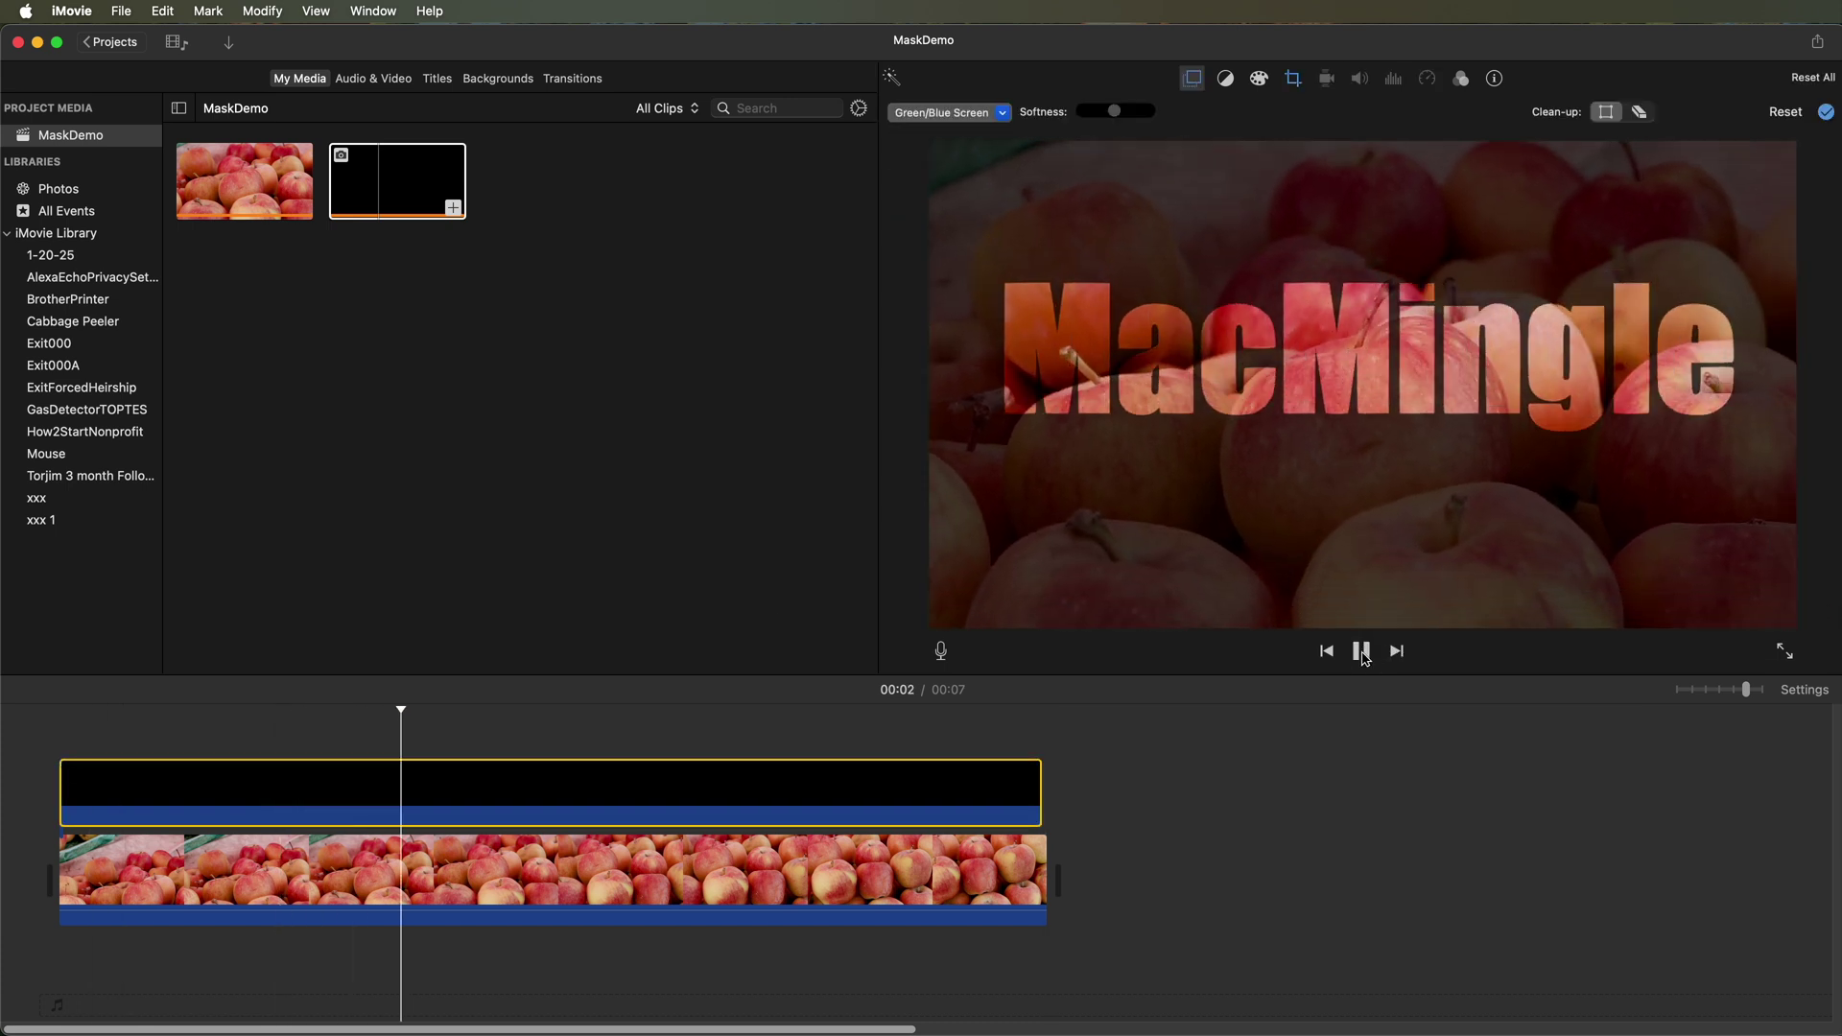